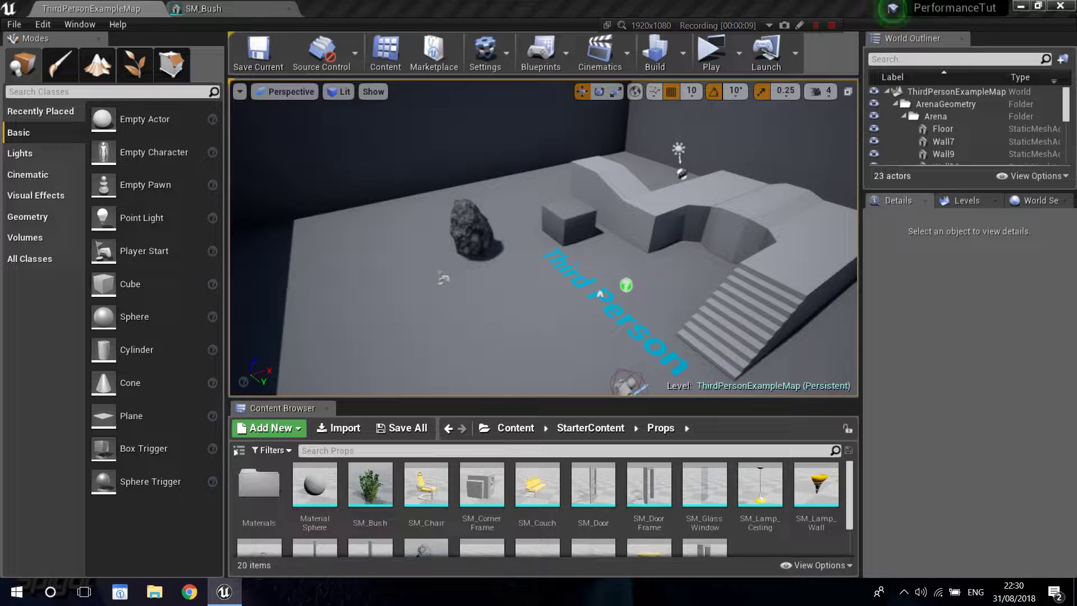
right_drag(542, 238, 581, 258)
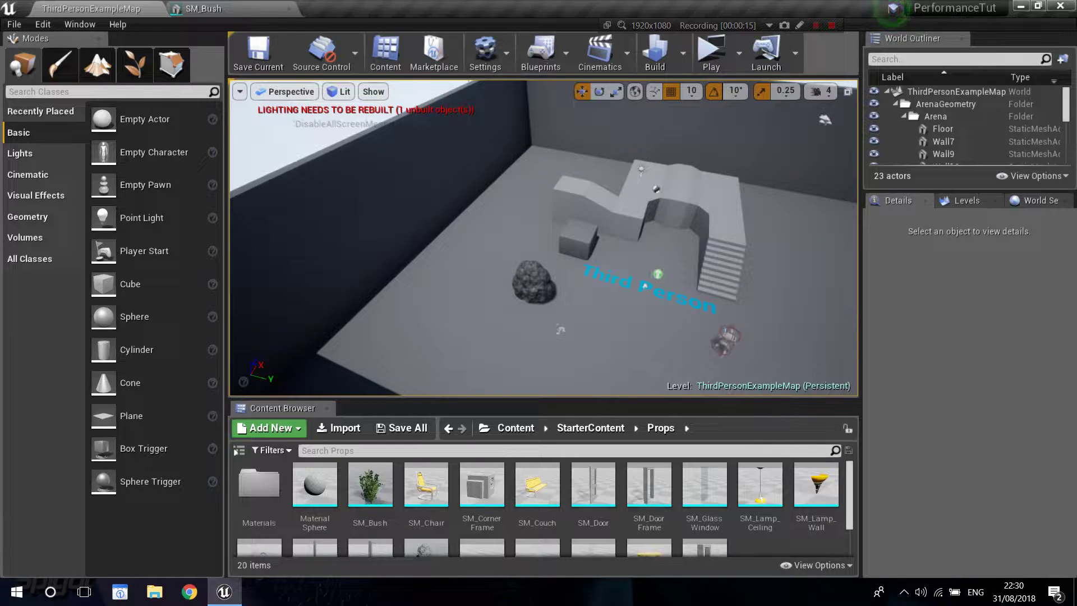
right_drag(560, 330, 459, 351)
right_drag(567, 304, 591, 261)
right_drag(431, 235, 418, 182)
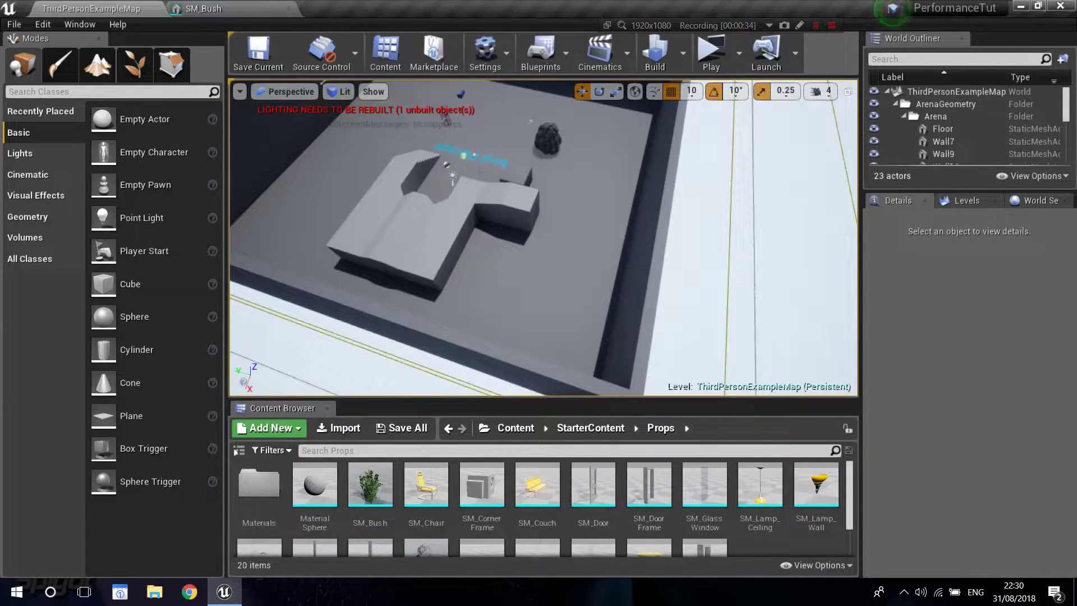
right_drag(431, 224, 437, 226)
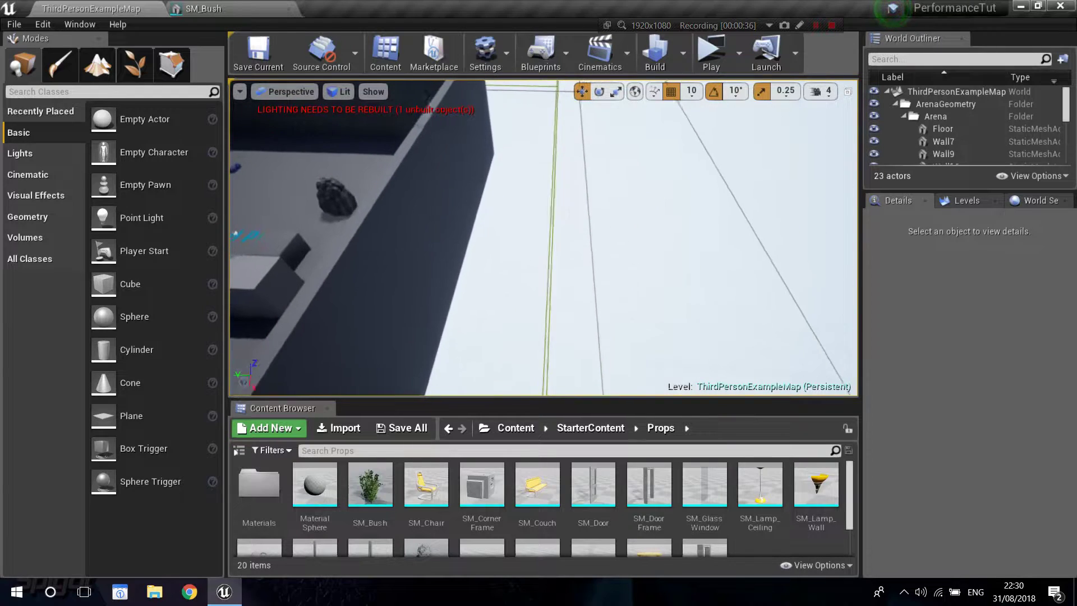
right_drag(541, 230, 523, 246)
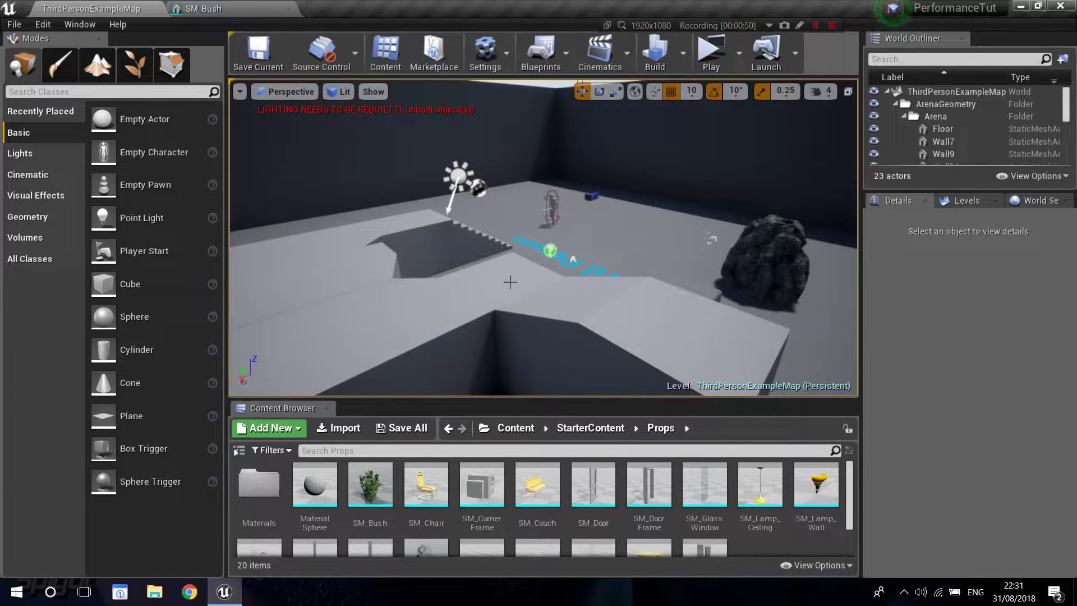
right_drag(523, 245, 524, 245)
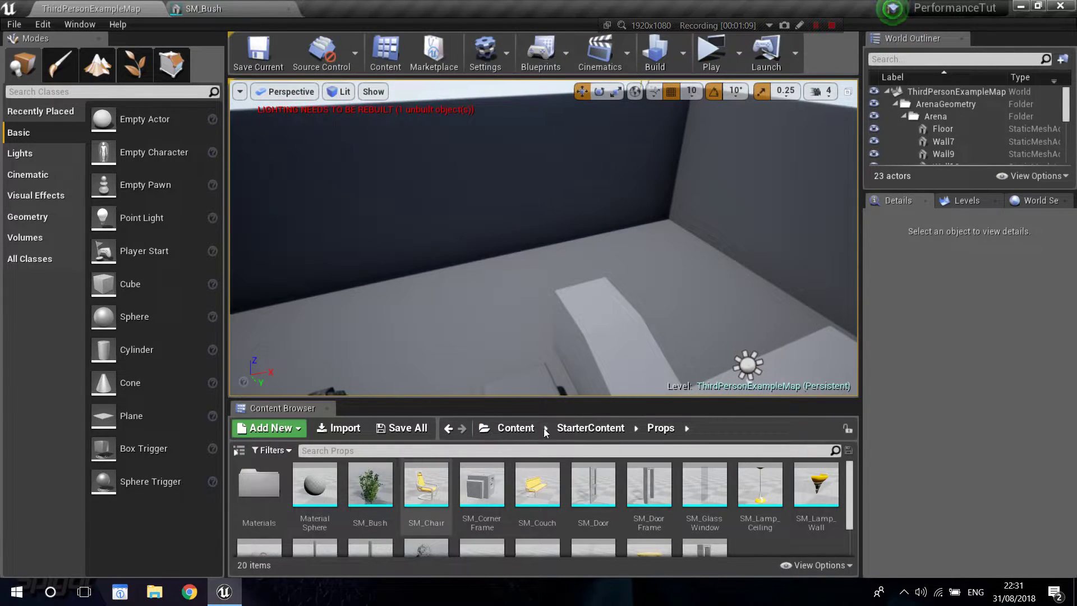
Create an Actor Blueprint class named Trigger in the ThirdPersonBP > Blueprints folder.
click(517, 430)
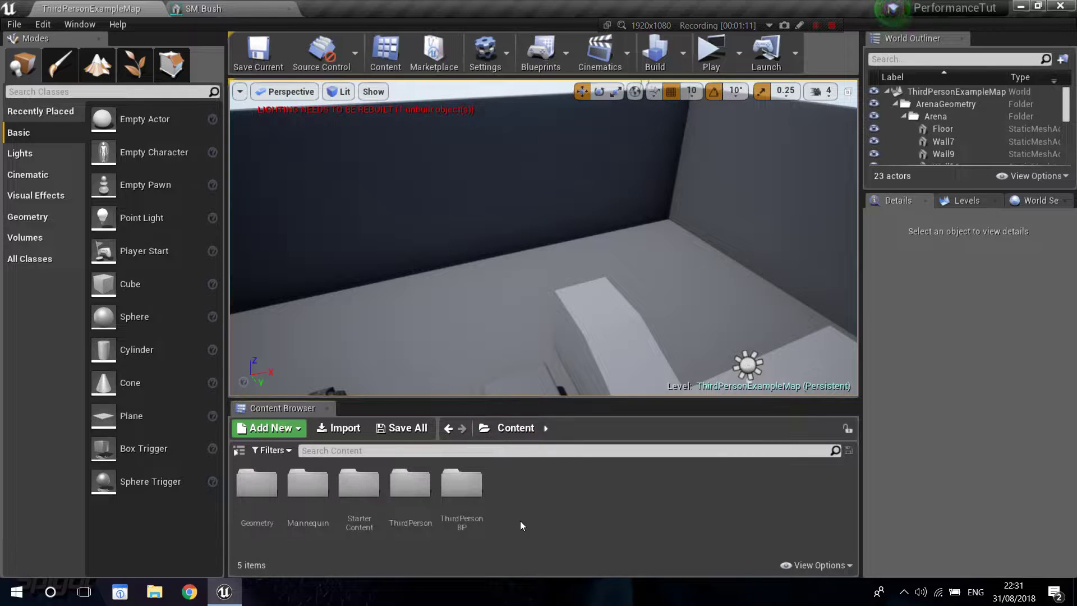
double_click(461, 485)
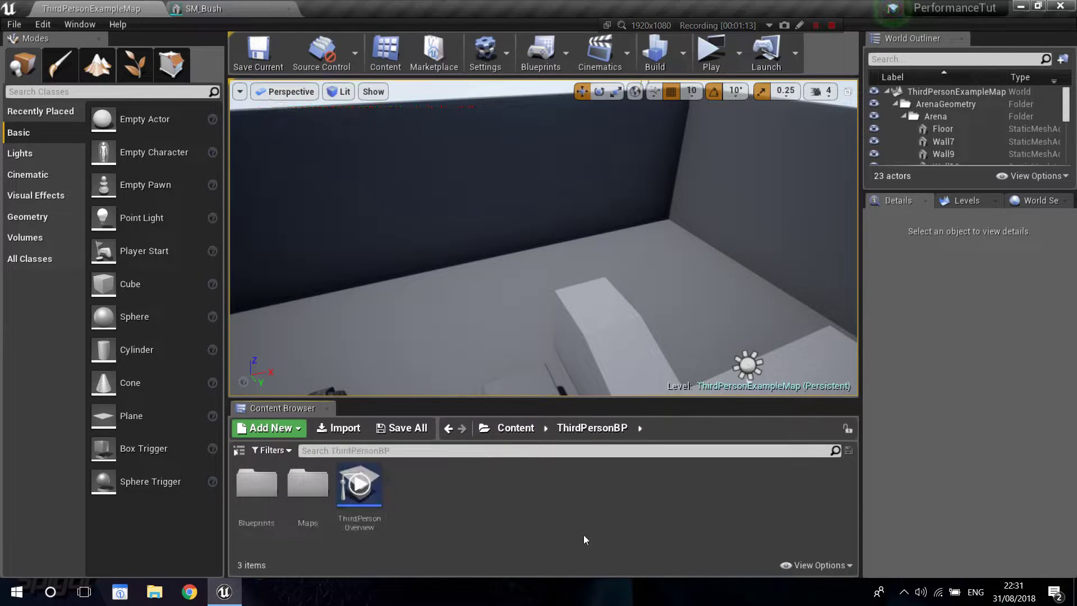
double_click(254, 484)
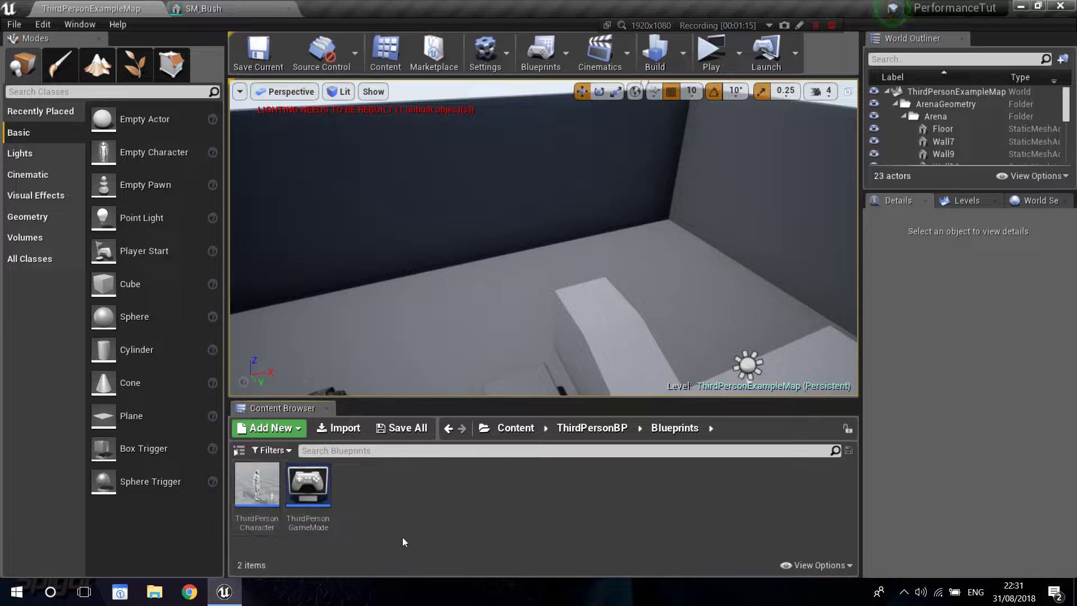
right_click(402, 536)
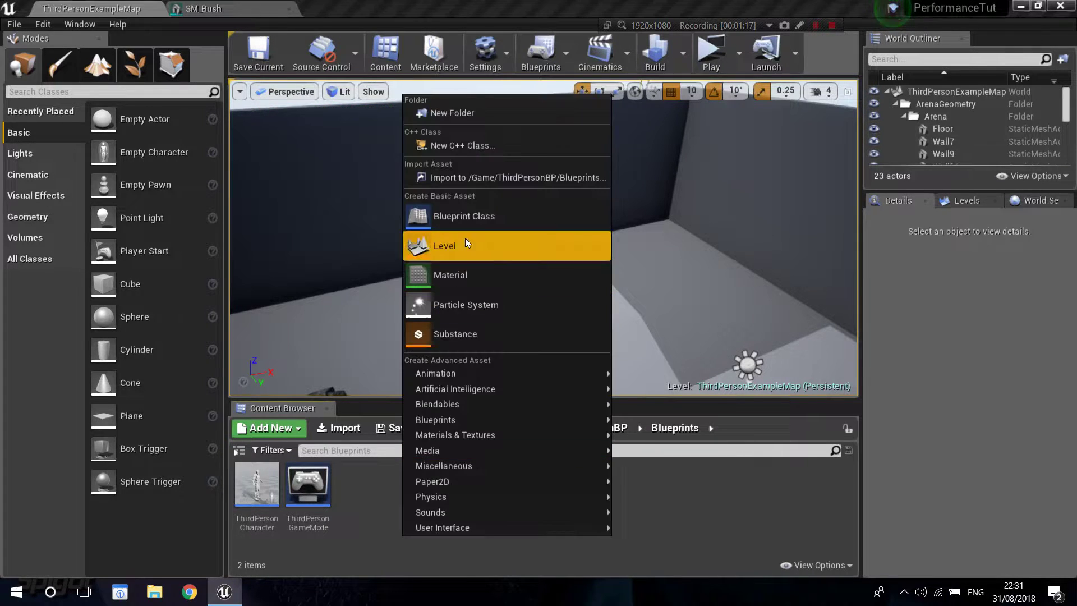
click(466, 220)
click(412, 168)
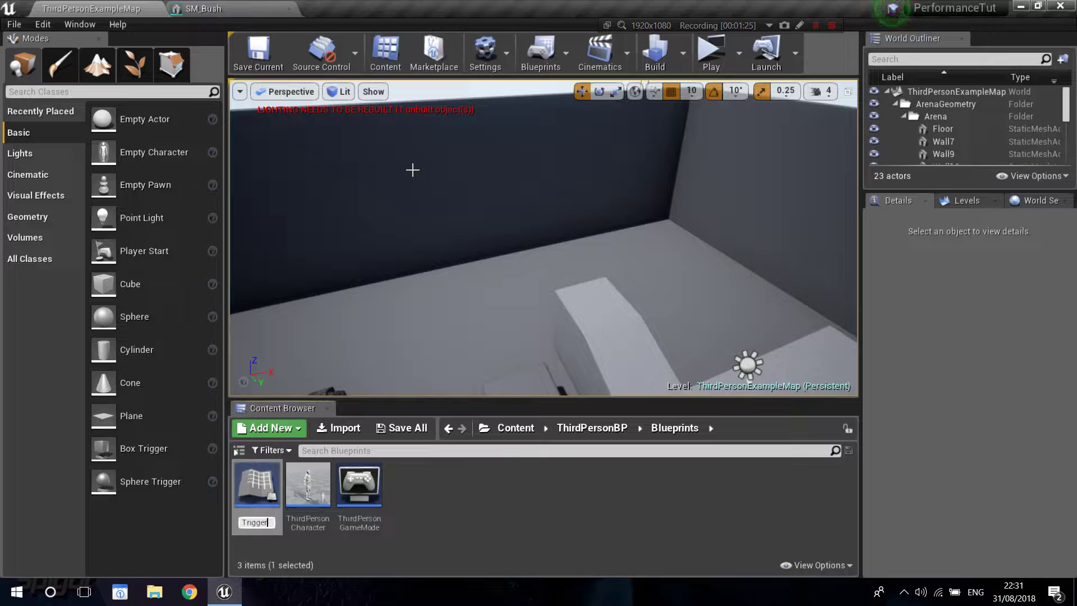
text(Trigger)
key(Return)
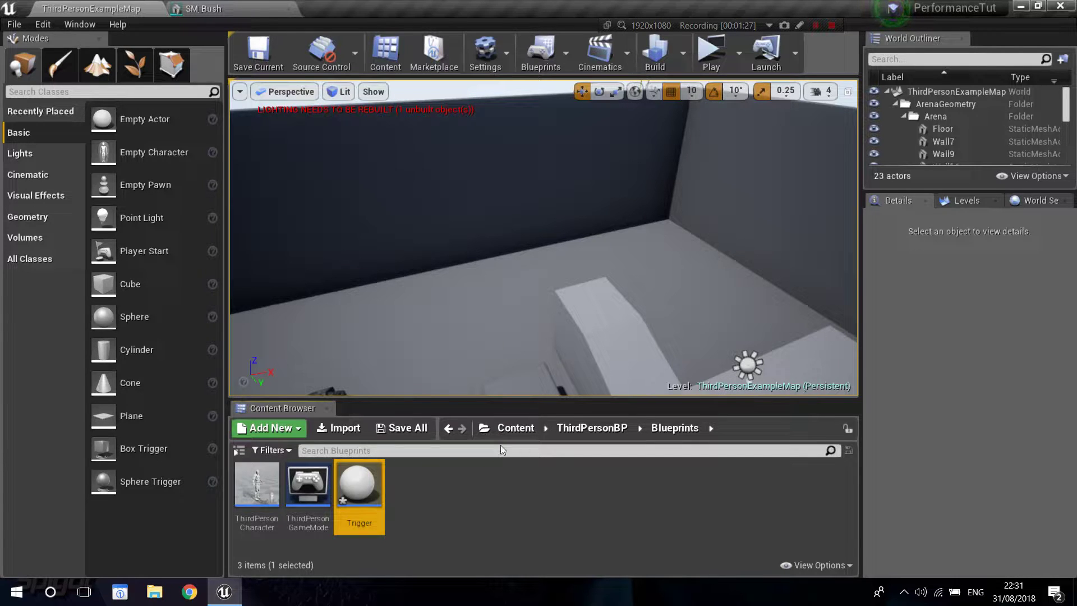
Rename the Trigger blueprint as TriggerLoad.
click(371, 500)
key(F2)
key(End)
text(Load)
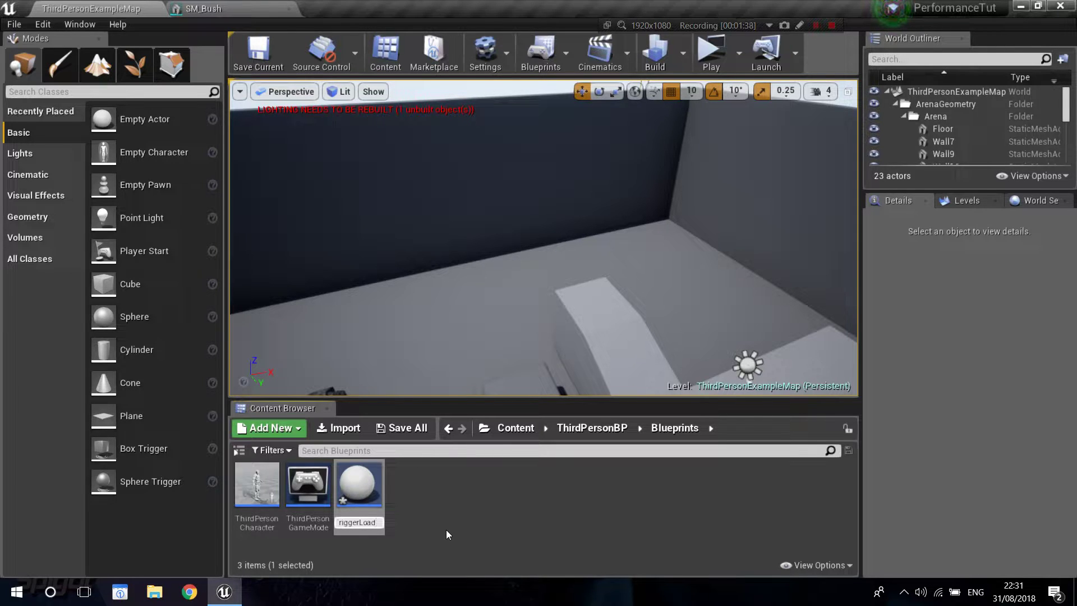
key(Return)
Duplicate the TriggerLoad blueprint and name the copy TriggerUnload.
right_click(446, 529)
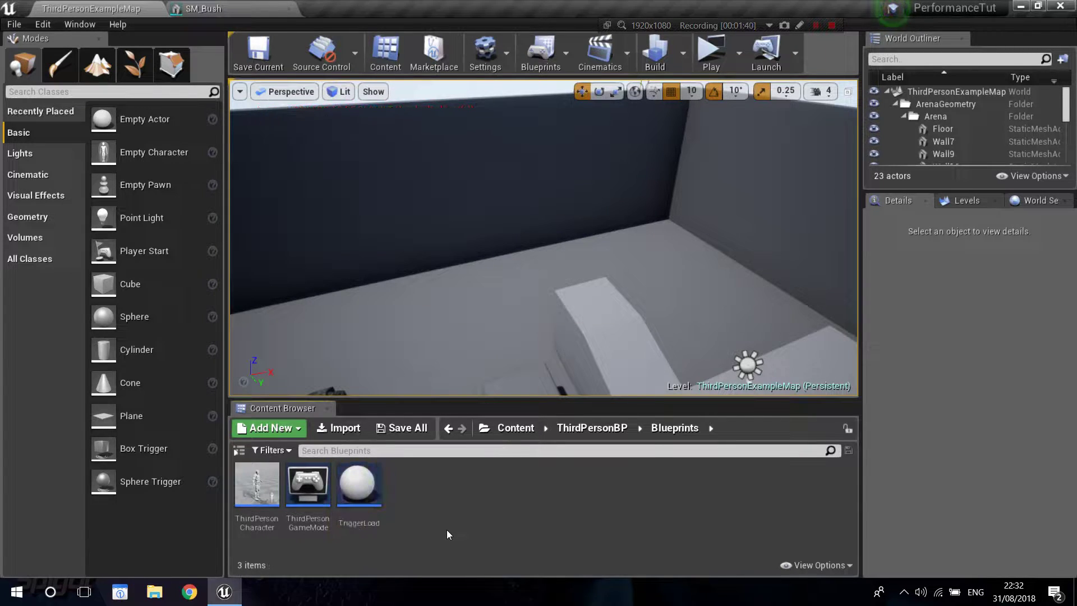
click(412, 485)
click(367, 493)
key(ctrl+w)
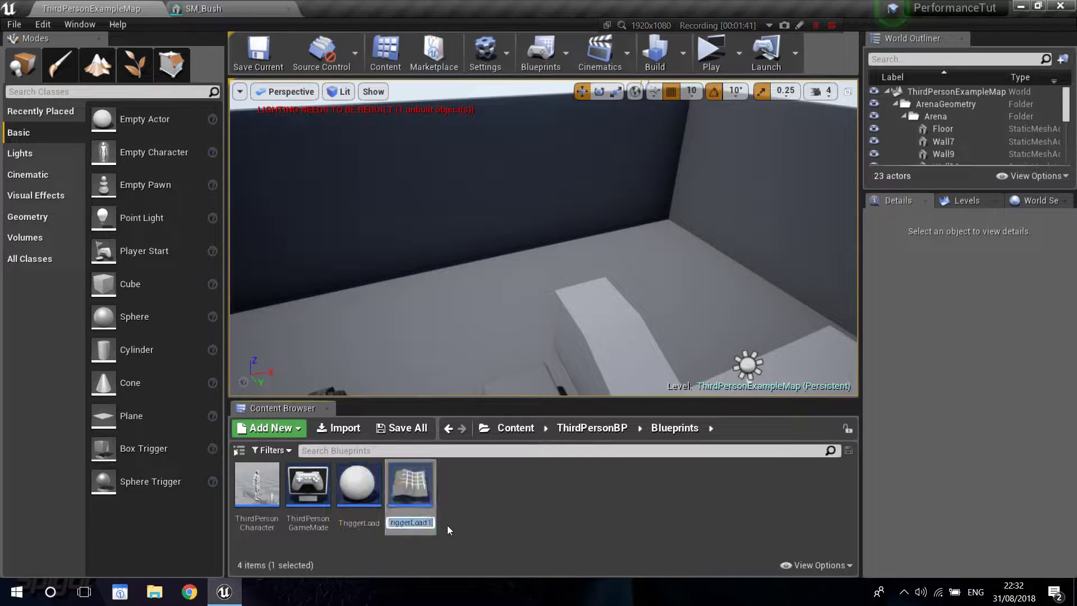
text(Unload)
key(BackSpace)
key(BackSpace)
key(BackSpace)
key(BackSpace)
key(BackSpace)
key(BackSpace)
text(TriggerUnload)
key(Return)
click(447, 525)
Delete one of the arena's outer walls to open that side of the level.
right_drag(476, 347, 437, 328)
right_drag(550, 258, 550, 258)
click(551, 258)
scroll(592, 301, up, 3)
key(Escape)
right_drag(592, 301, 577, 281)
click(548, 255)
right_drag(519, 307, 518, 307)
key(Delete)
right_drag(428, 144, 428, 144)
Place a Box geometry brush at the arena's open edge and set its Z size to 20.
click(45, 218)
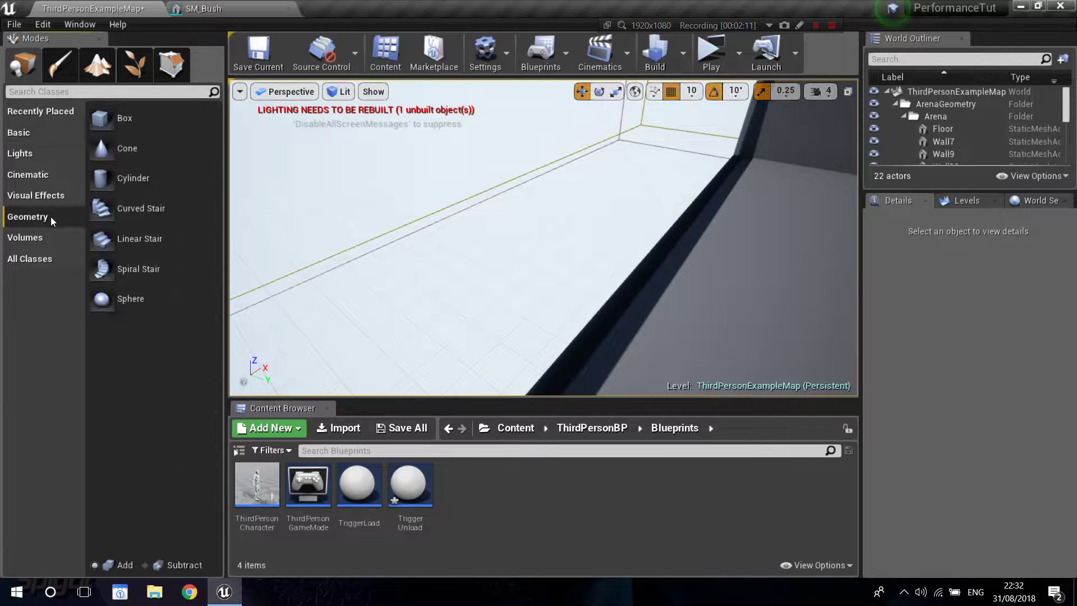
drag(100, 118, 707, 283)
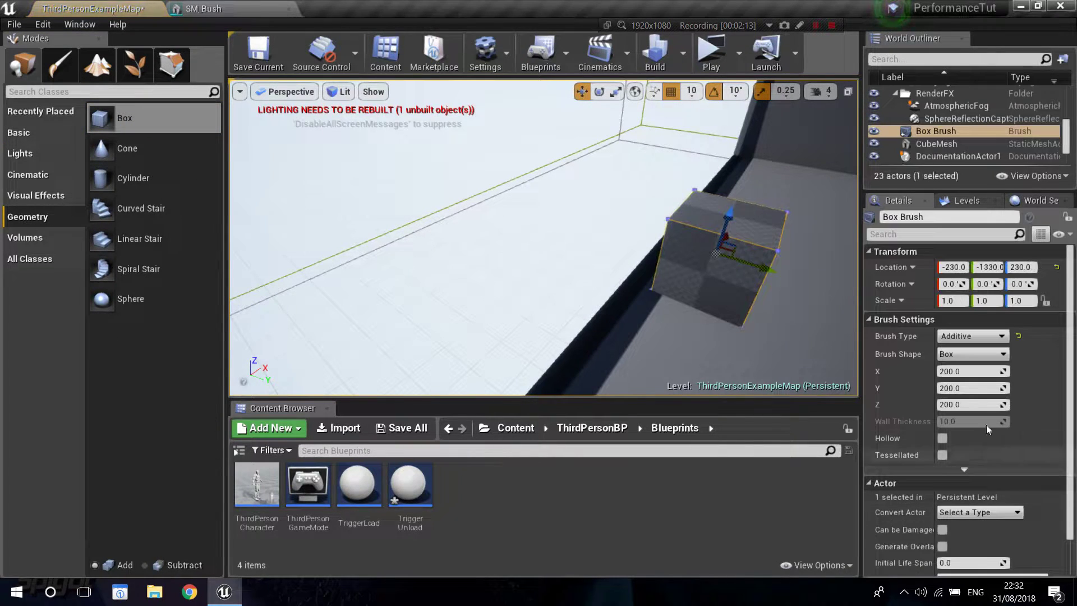
click(980, 403)
text(20)
key(Return)
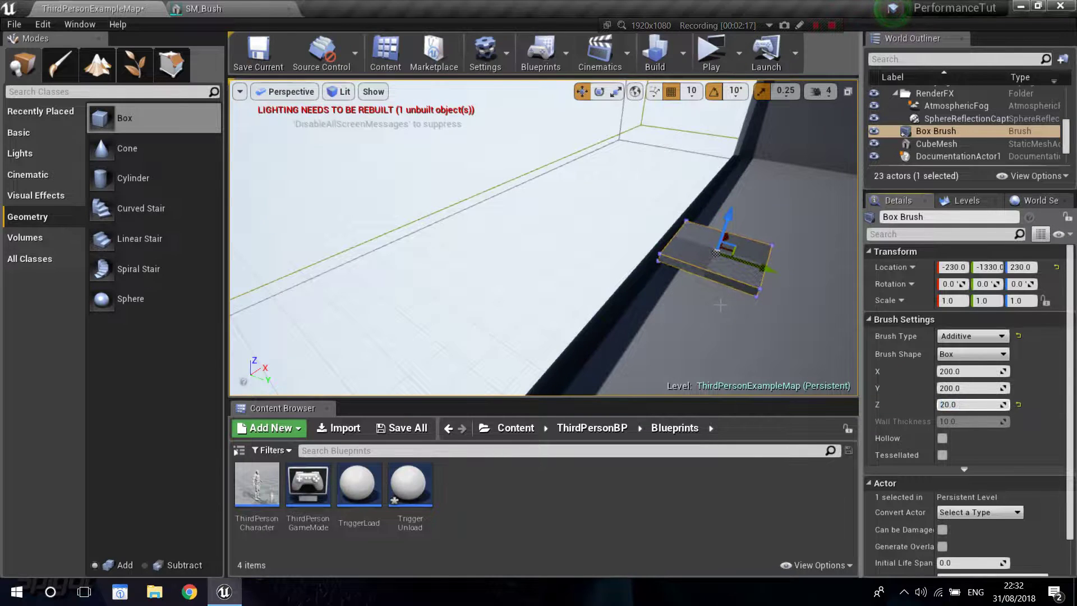
Snap the box brush down to the floor and move it out over the edge to Y -1600.
key(d)
right_drag(721, 305, 728, 333)
key(End)
key(w)
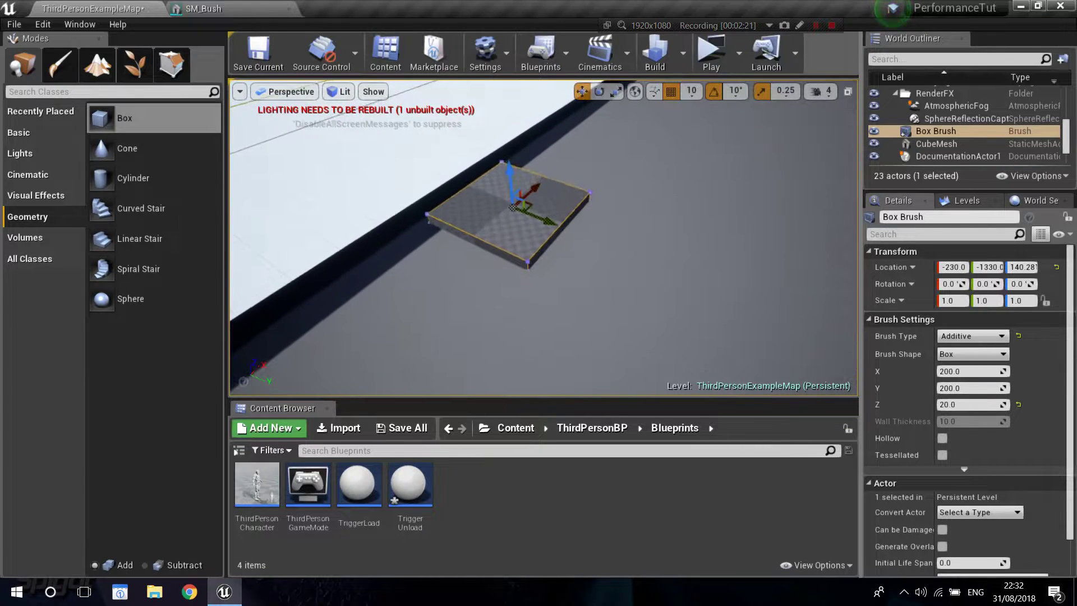
drag(538, 219, 431, 179)
Scale the box brush to 7.25 along Y as a long walkway and lower it by 10 units.
key(a)
mouse_move(481, 263)
right_down()
mouse_move(519, 261)
mouse_move(513, 253)
mouse_move(470, 259)
right_up()
key(s)
key(e)
key(r)
key(s)
key(a)
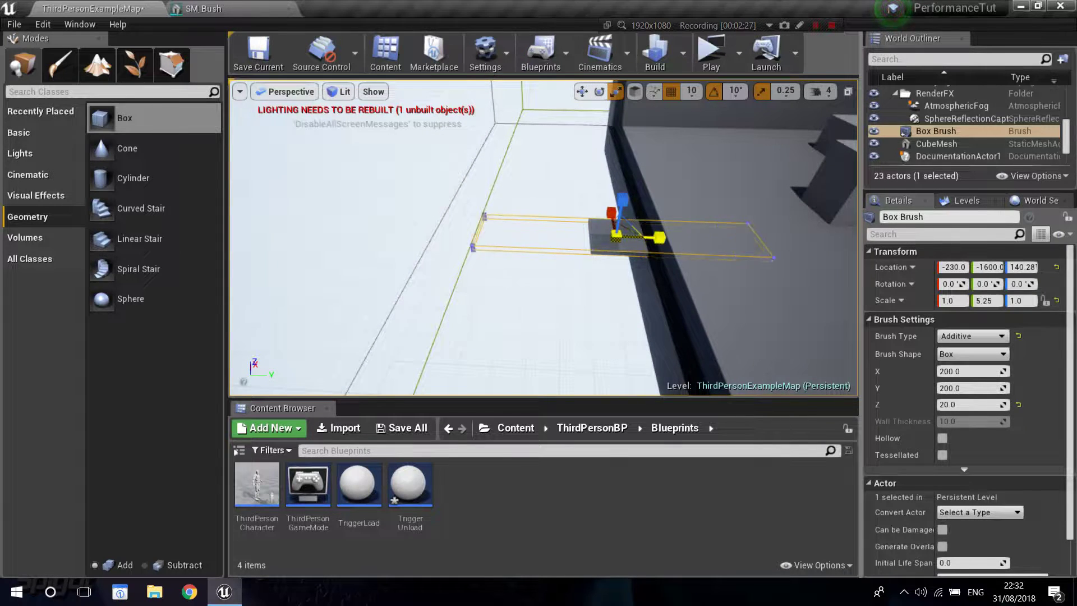
drag(659, 238, 659, 238)
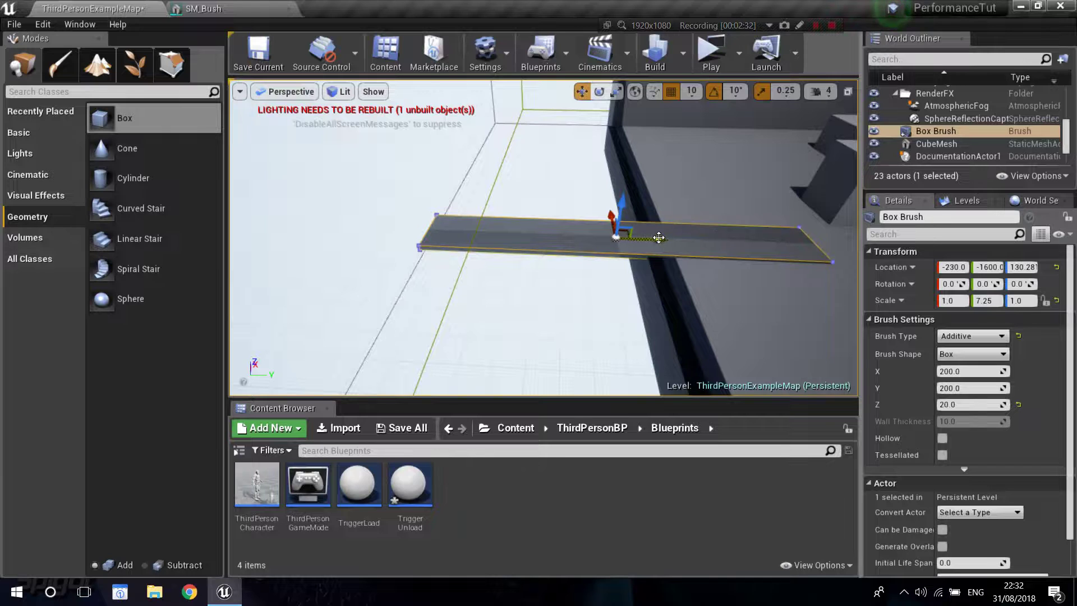
Move the walkway brush farther out from the arena to Y -2100.
drag(526, 237, 526, 237)
mouse_move(529, 296)
right_down()
mouse_move(252, 297)
mouse_move(432, 303)
mouse_move(409, 305)
right_up()
key(w)
key(s)
key(a)
mouse_move(583, 281)
right_down()
mouse_move(622, 277)
mouse_move(548, 318)
right_up()
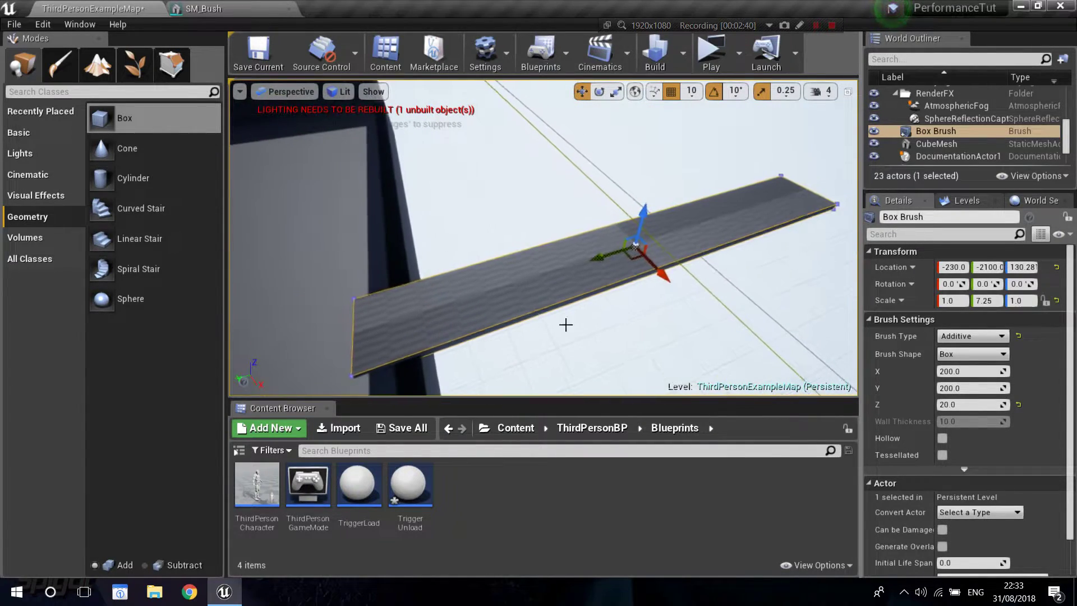
mouse_move(622, 260)
right_down()
mouse_move(611, 250)
mouse_move(625, 255)
right_up()
click(739, 321)
mouse_move(739, 321)
right_down()
mouse_move(695, 311)
mouse_move(698, 300)
right_up()
click(678, 296)
click(681, 337)
mouse_move(682, 336)
right_down()
mouse_move(734, 342)
mouse_move(771, 330)
mouse_move(670, 345)
right_up()
mouse_move(611, 269)
right_down()
mouse_move(577, 256)
mouse_move(592, 272)
mouse_move(605, 263)
mouse_move(581, 260)
mouse_move(736, 289)
mouse_move(469, 177)
mouse_move(577, 201)
mouse_move(538, 230)
mouse_move(482, 199)
right_up()
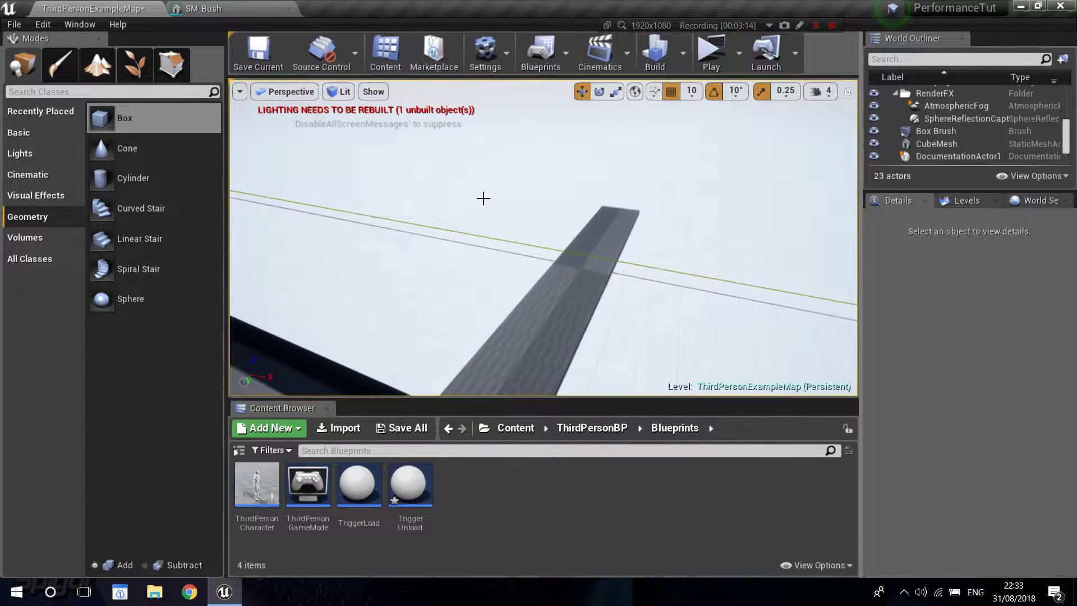
Open the TriggerLoad and TriggerUnload blueprints for editing.
double_click(349, 515)
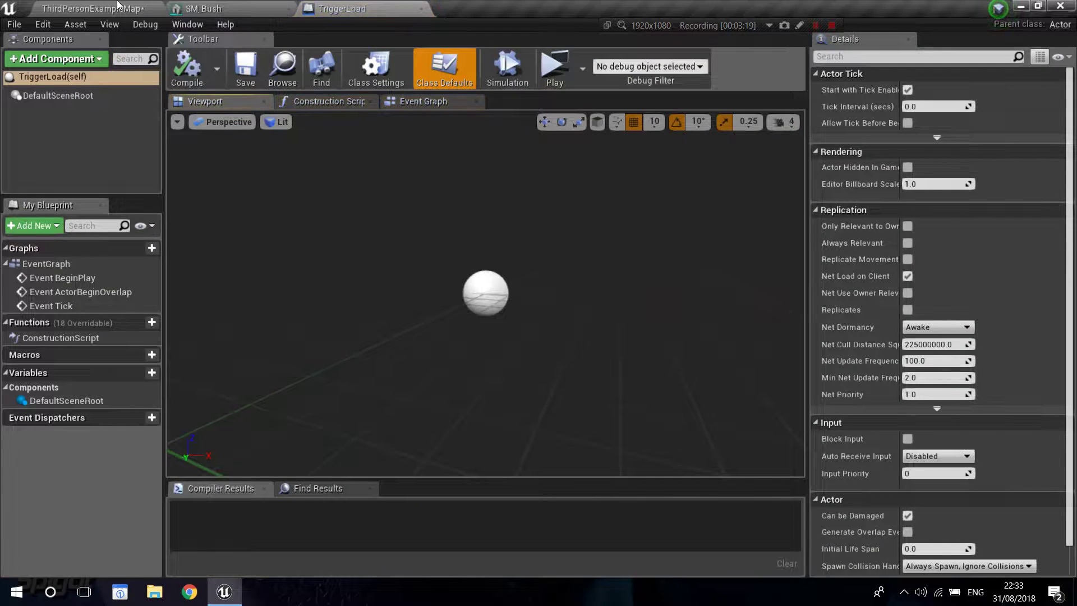
click(112, 9)
double_click(411, 477)
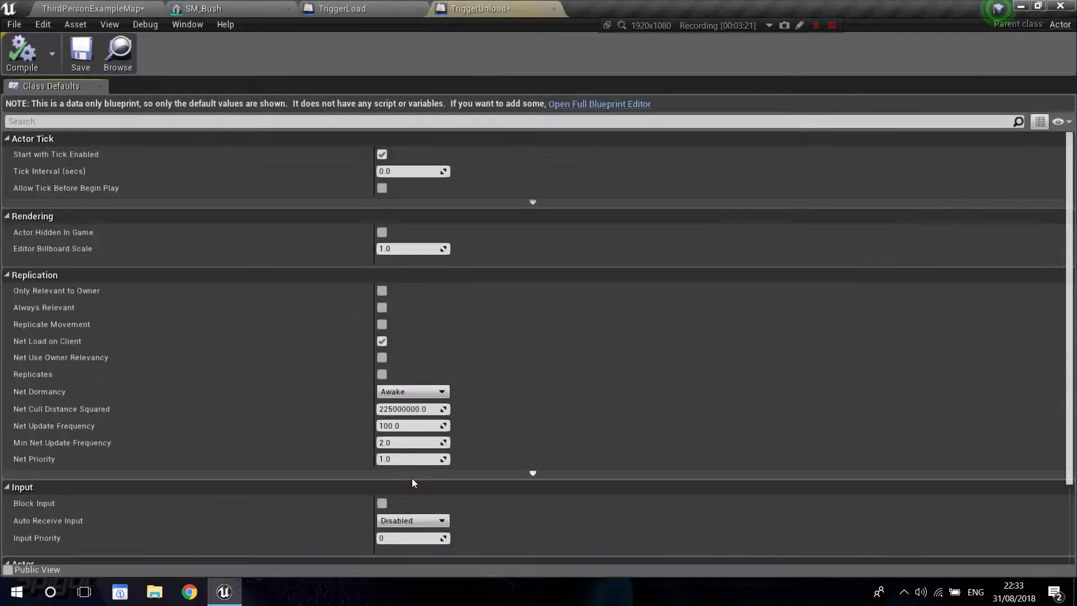
click(554, 9)
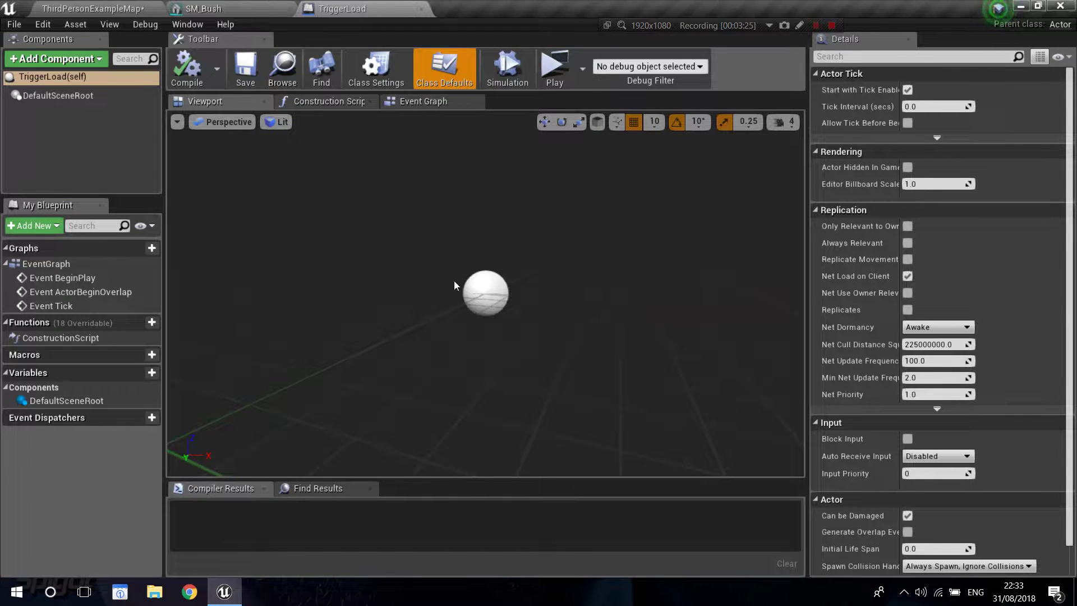
right_drag(435, 251, 421, 248)
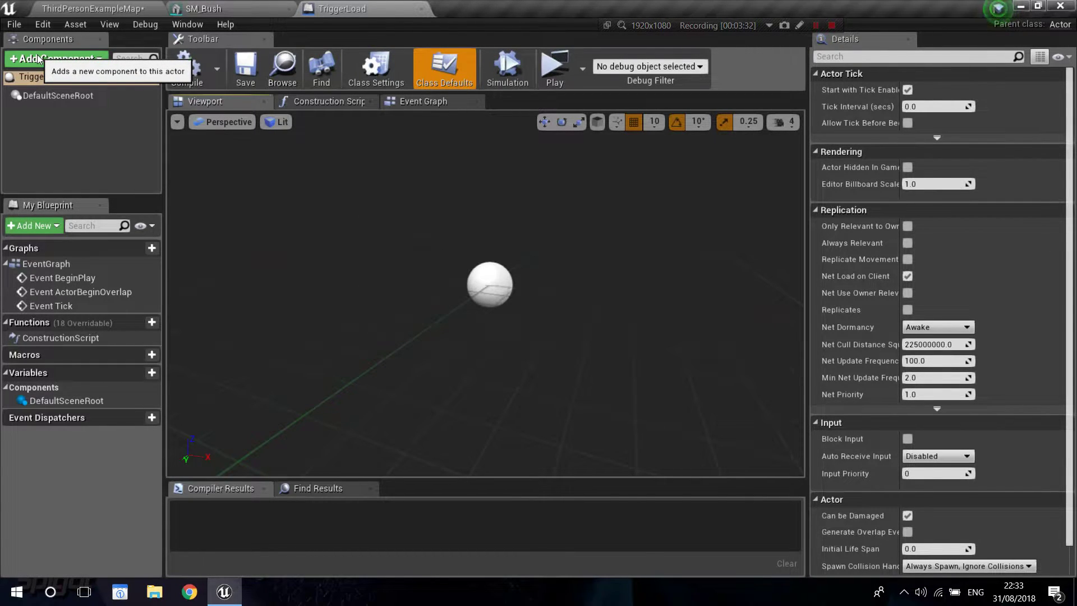
click(67, 7)
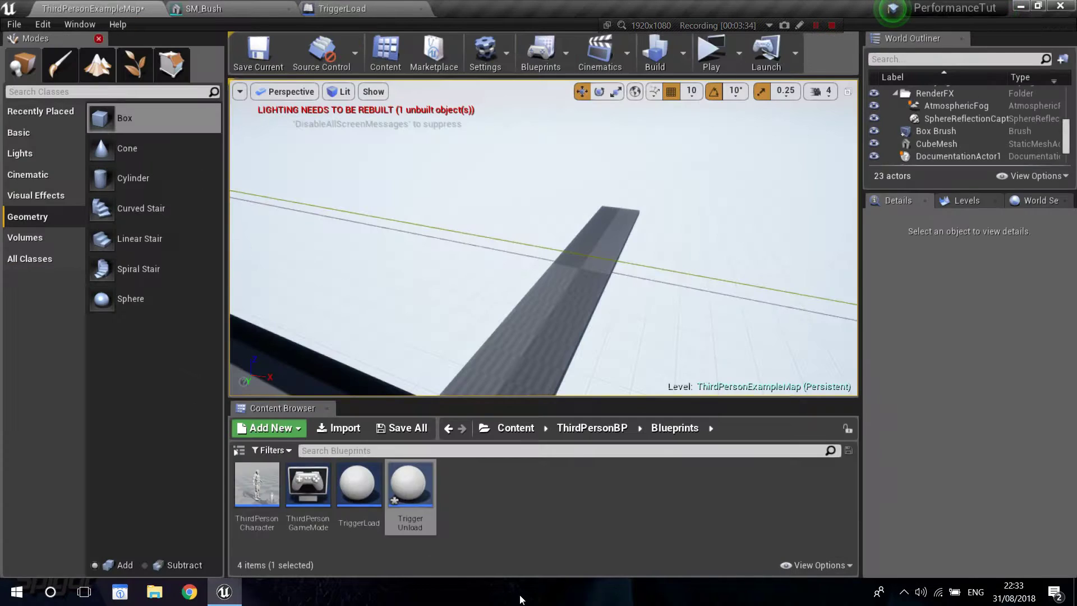
double_click(411, 494)
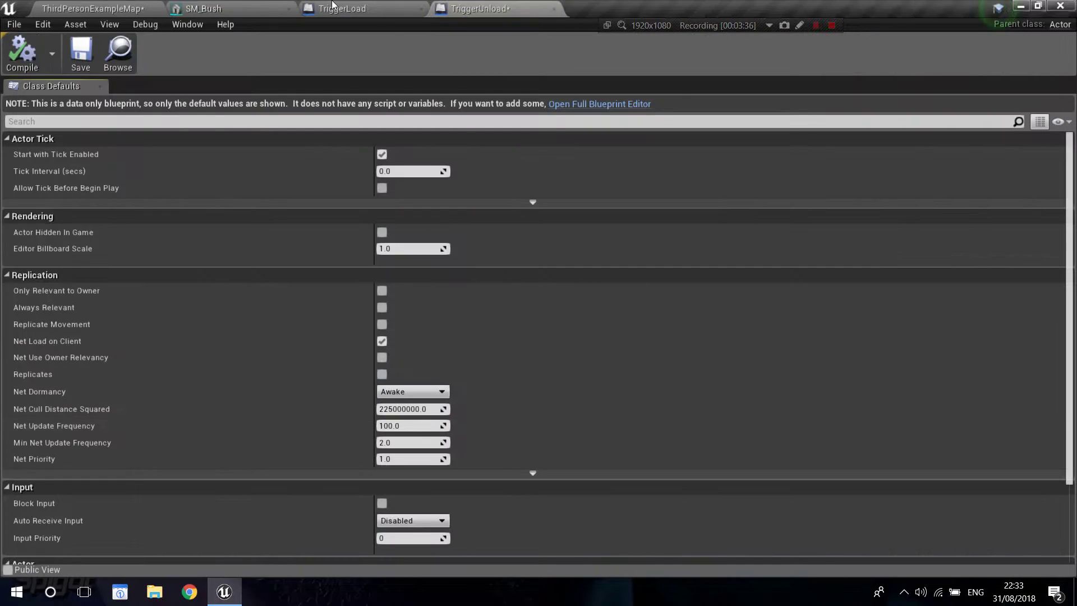
click(595, 103)
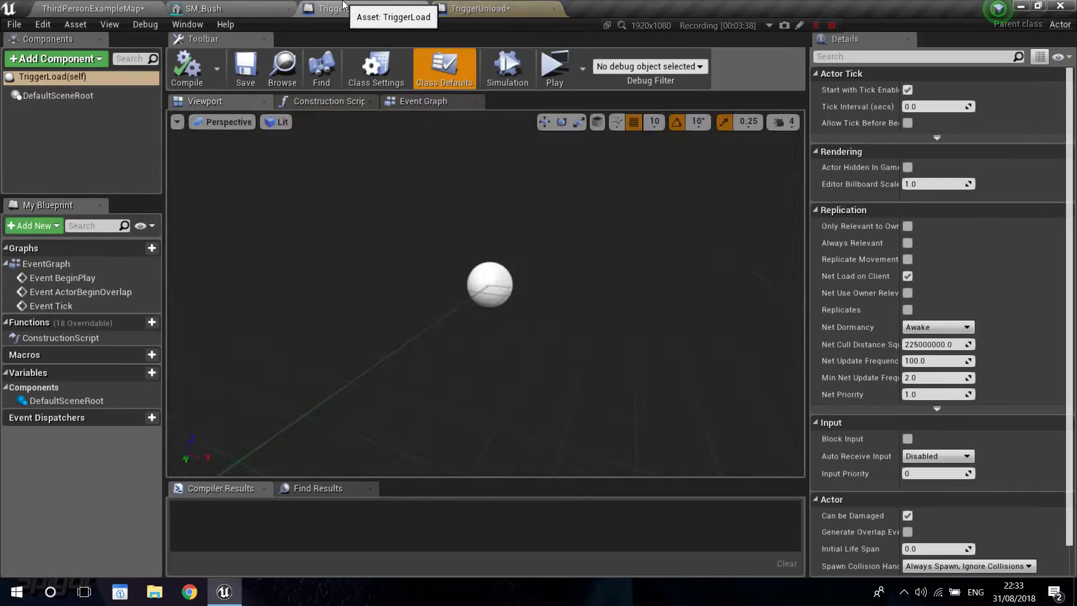
Add a Box Collision component to the TriggerLoad blueprint.
click(73, 60)
text(box)
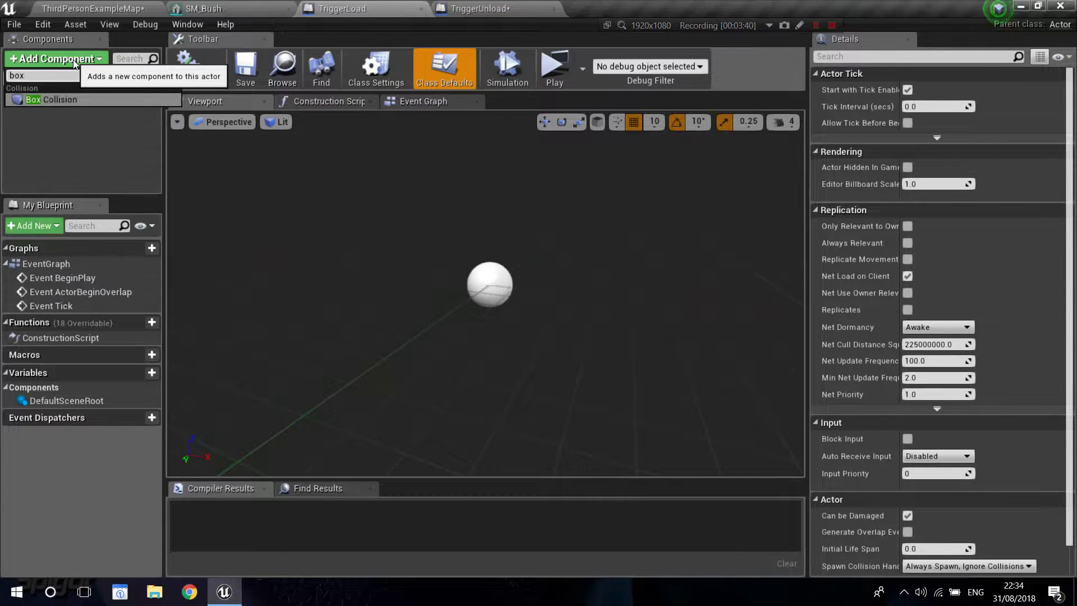
click(91, 101)
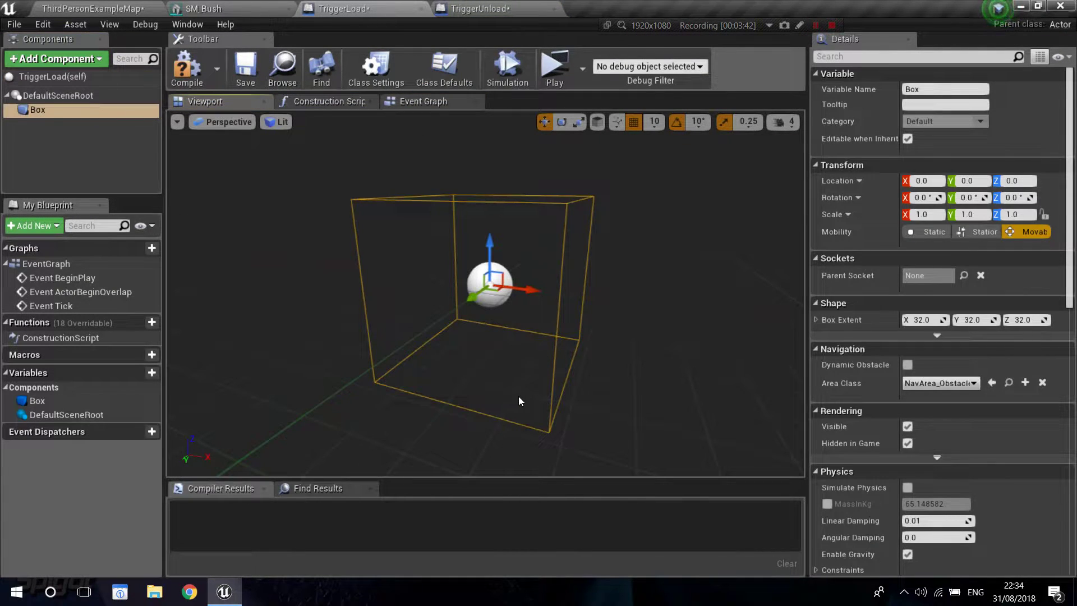
mouse_move(500, 405)
right_down()
mouse_move(513, 455)
mouse_move(500, 405)
right_up()
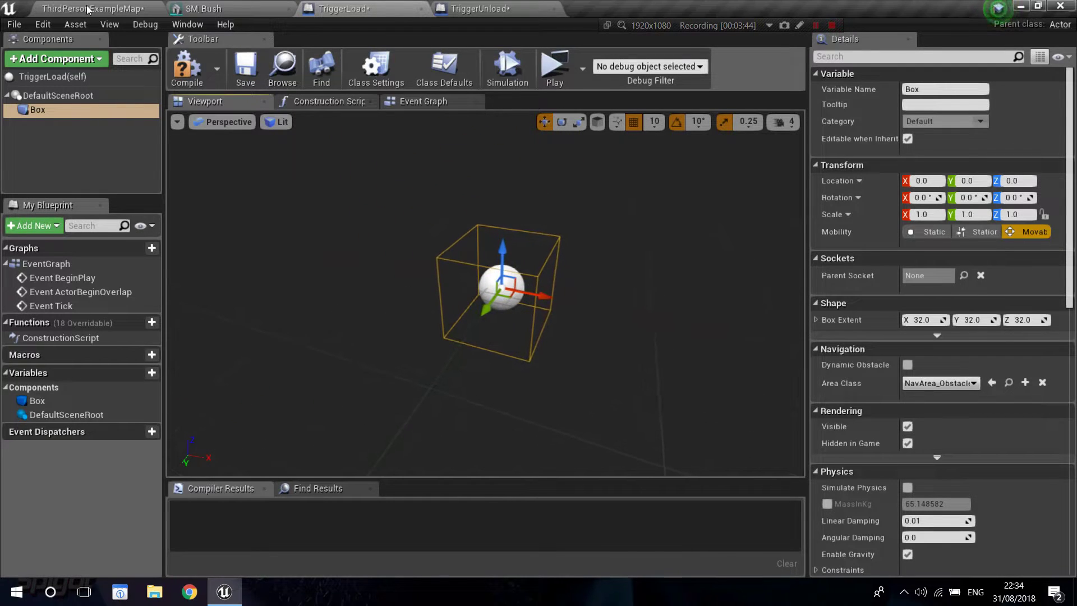
Place a TriggerLoad actor on the walkway near the arena edge and scale it to 3.0 along X.
click(88, 8)
drag(347, 502, 497, 369)
right_drag(579, 293, 573, 326)
key(r)
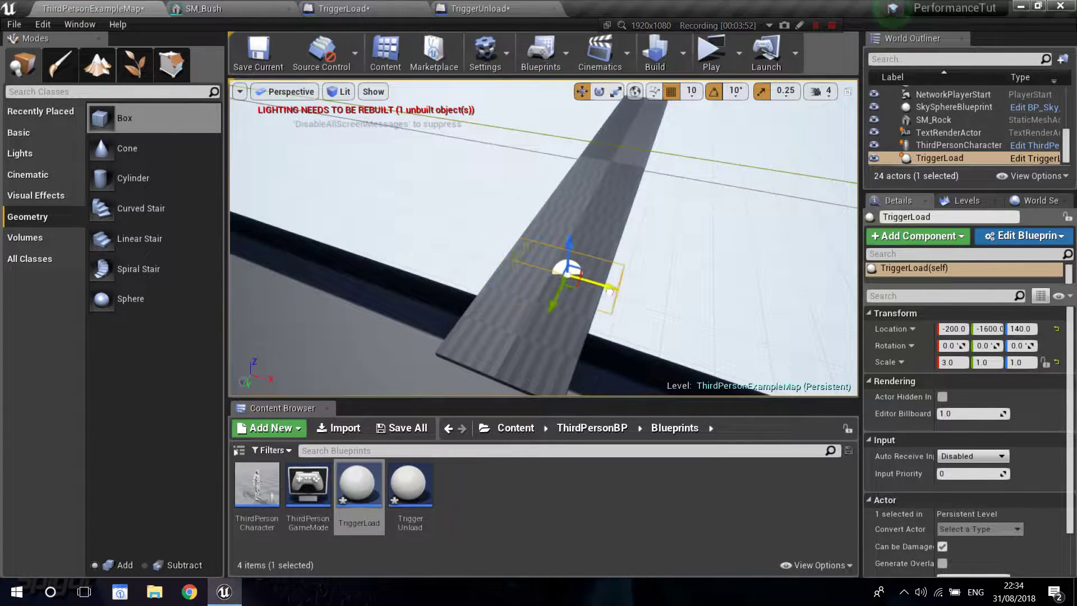
Position the TriggerLoad actor across the walkway at X -220, Y -1680.
key(d)
right_drag(685, 316, 583, 322)
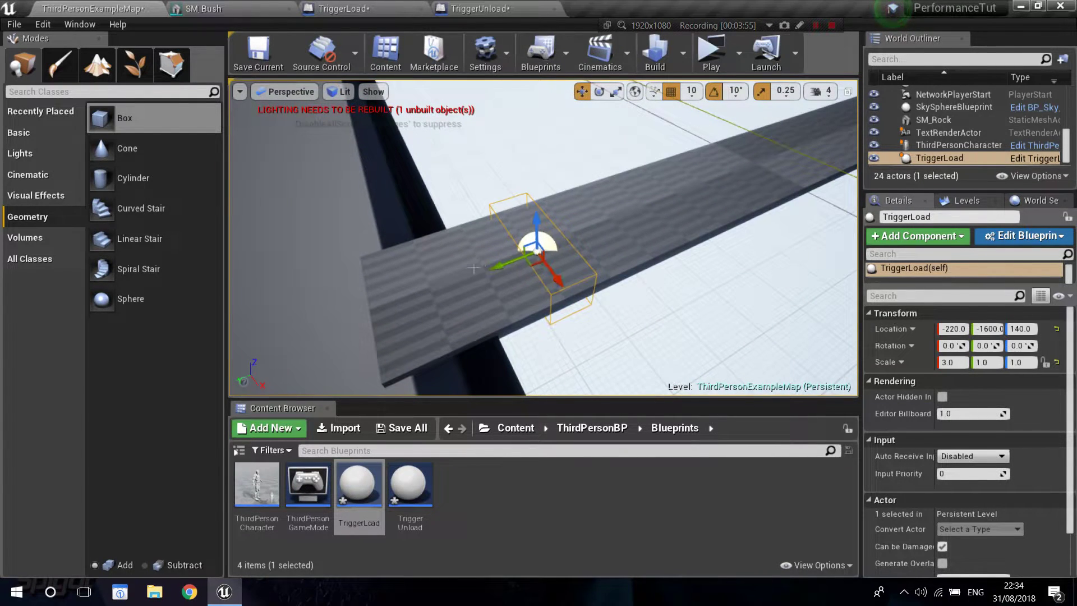
drag(553, 243, 549, 245)
right_drag(576, 272, 610, 253)
key(s)
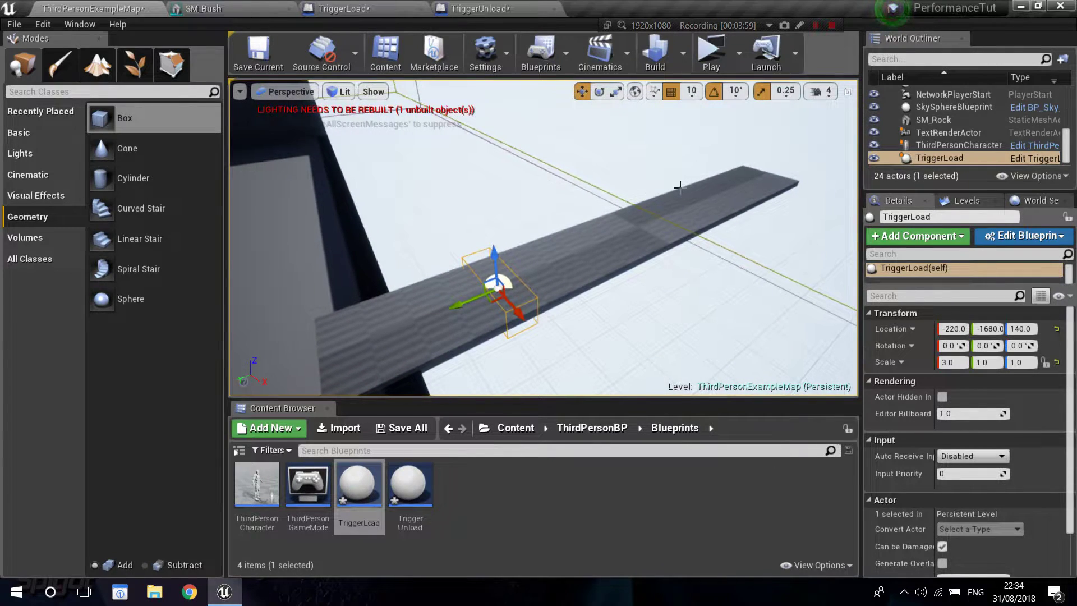
Place a TriggerUnload actor near the walkway's far end at about X -210, Y -2630.
key(w)
right_drag(686, 165, 631, 216)
drag(396, 522, 709, 188)
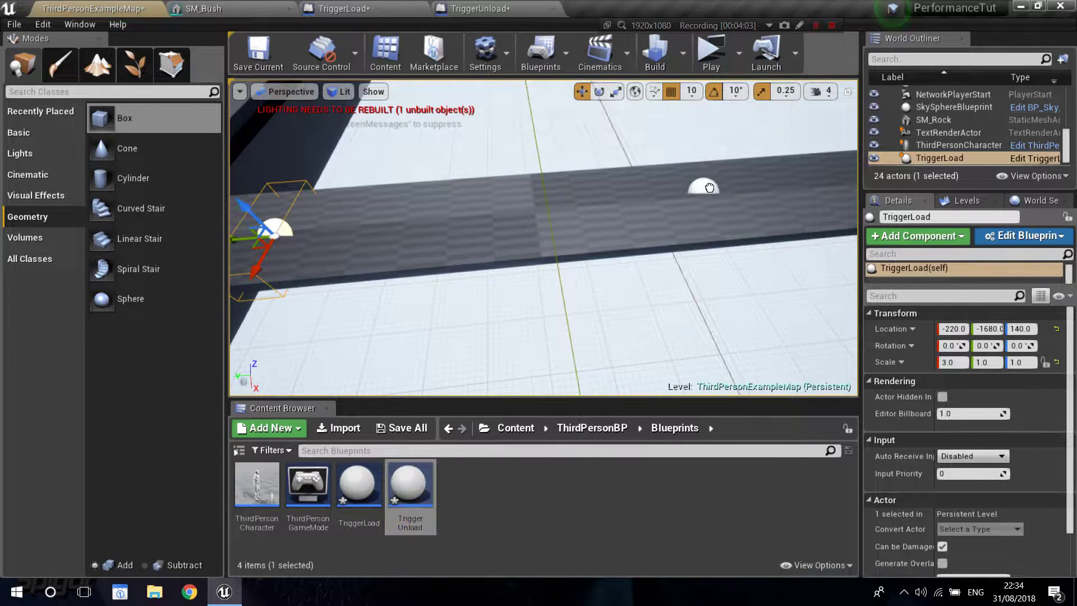
drag(789, 199, 789, 199)
key(f)
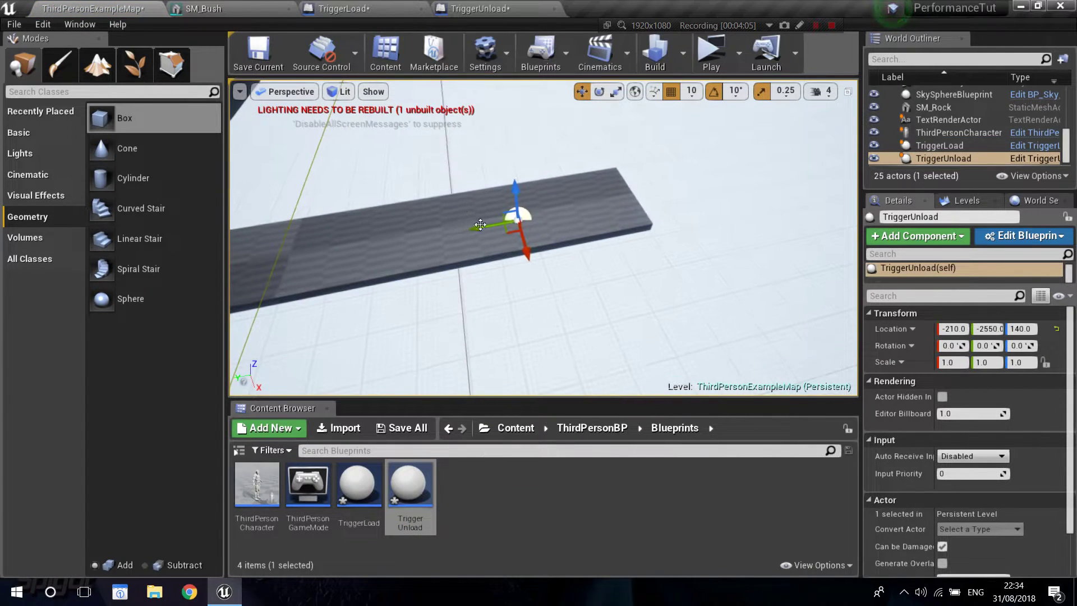
key(a)
right_drag(785, 202, 631, 224)
Duplicate the arena floor and move the copy to the walkway's far end at Y -4310.
key(d)
key(s)
click(381, 211)
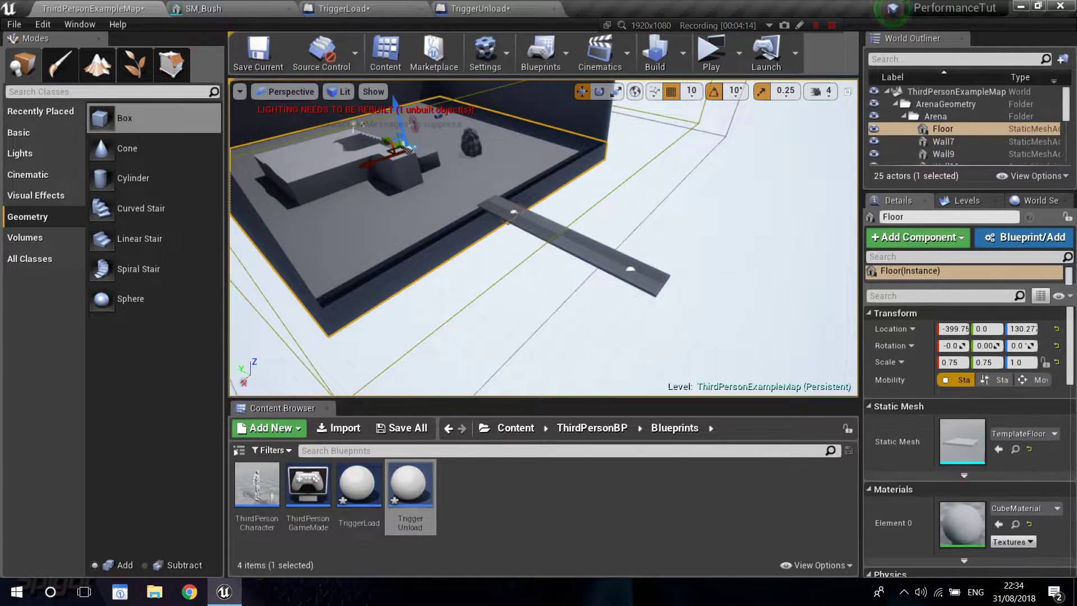
alt+drag(387, 141, 875, 364)
right_drag(785, 314, 852, 317)
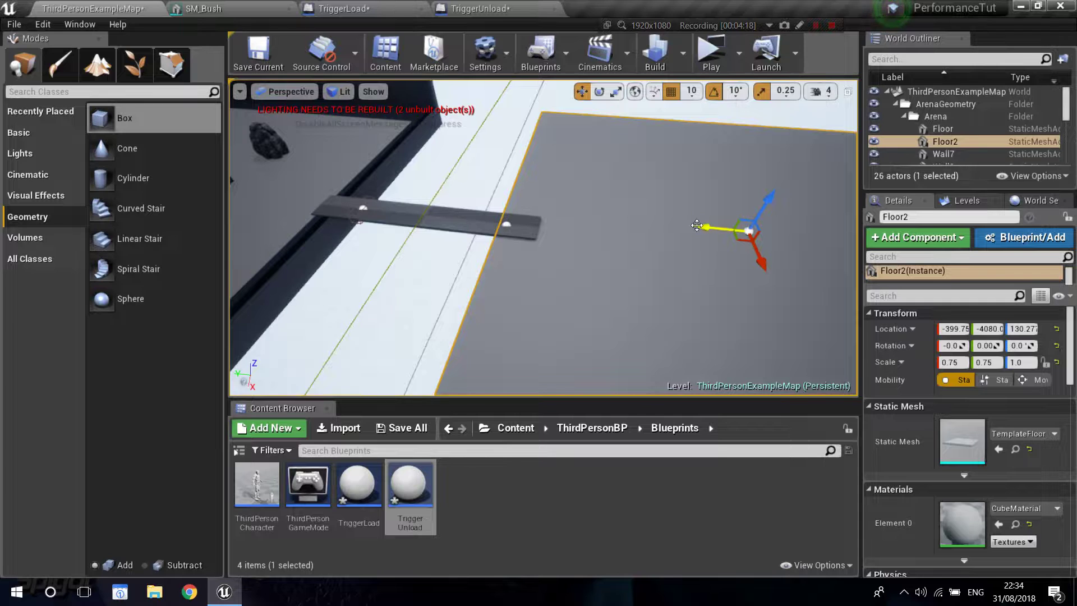
drag(697, 225, 725, 229)
mouse_move(745, 229)
right_down()
mouse_move(695, 221)
mouse_move(757, 224)
right_up()
mouse_move(521, 253)
right_down()
mouse_move(497, 255)
mouse_move(561, 257)
mouse_move(512, 245)
right_up()
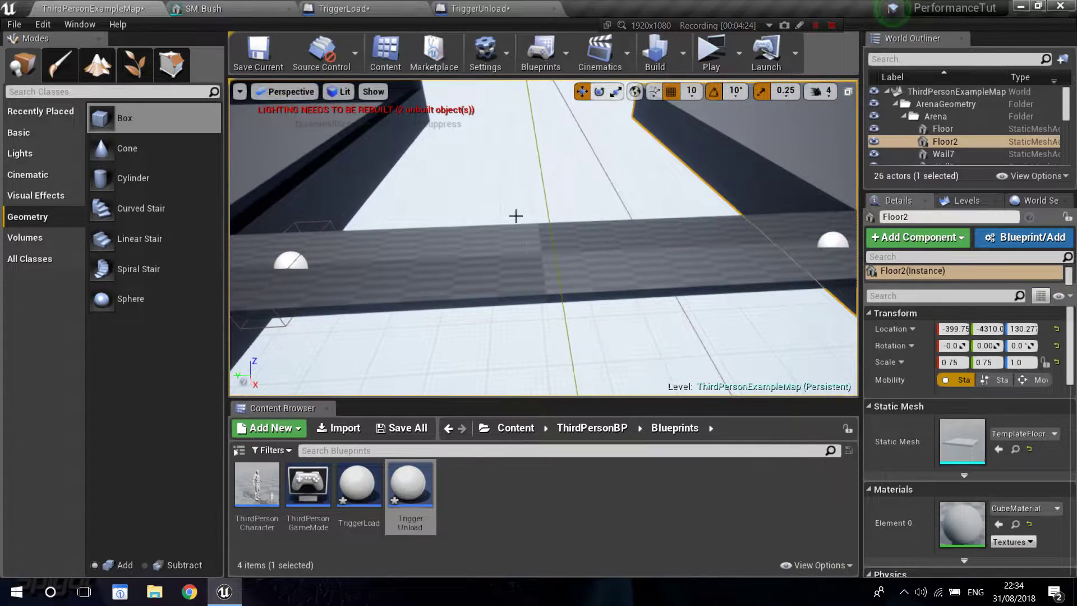
right_drag(583, 248, 615, 251)
Add a Box Collision component to the TriggerUnload blueprint.
click(498, 8)
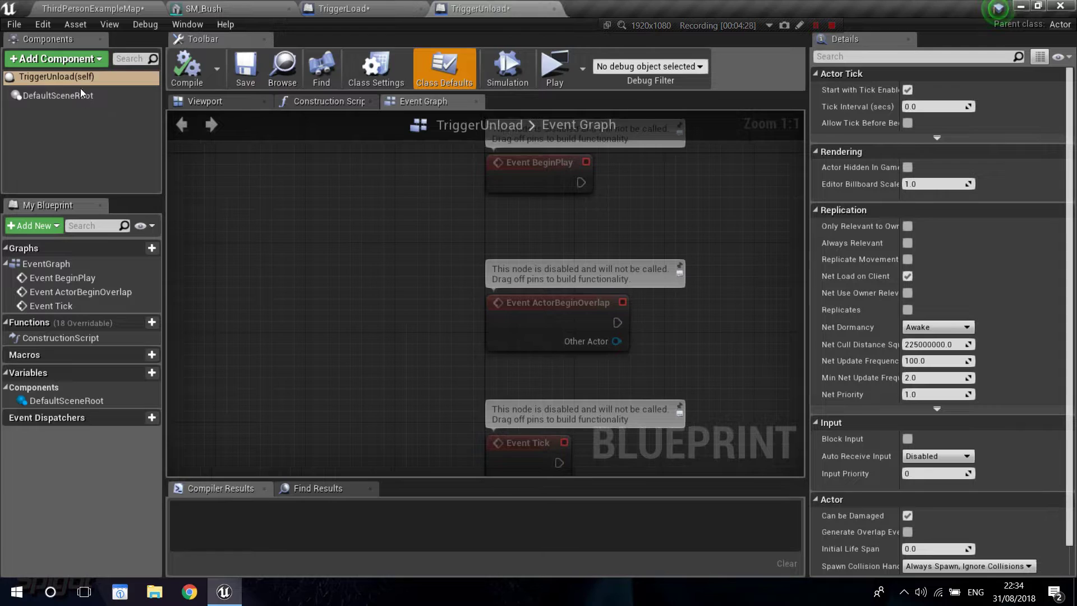
click(76, 62)
text(box)
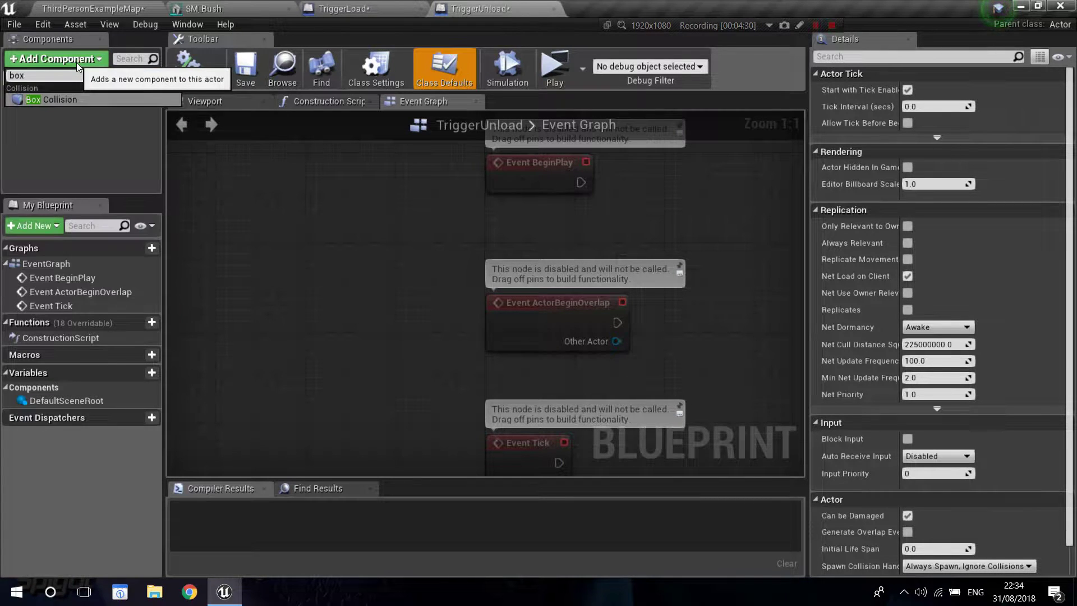
click(73, 99)
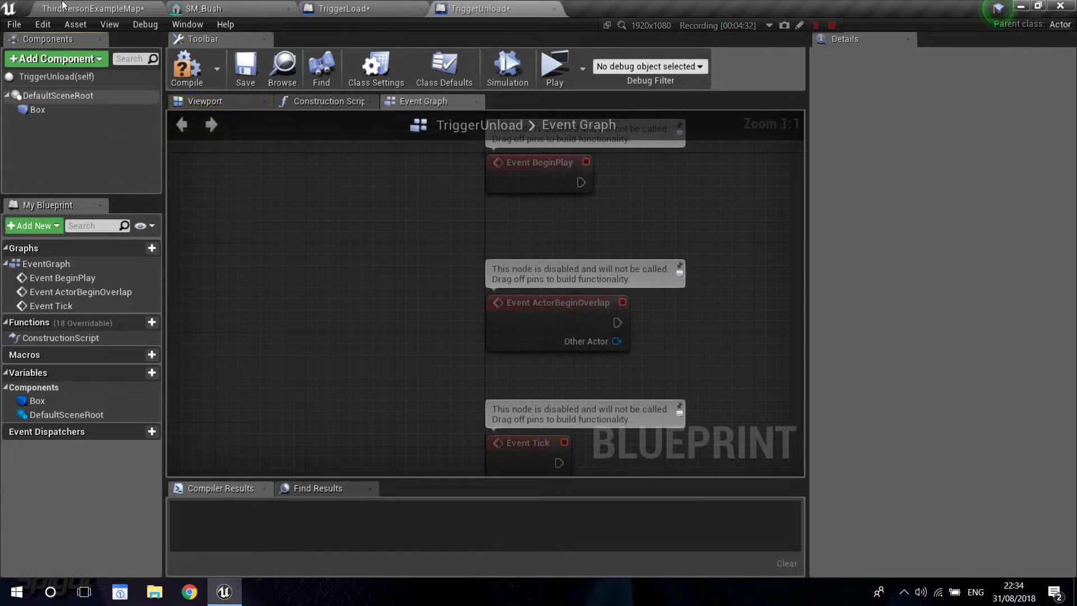
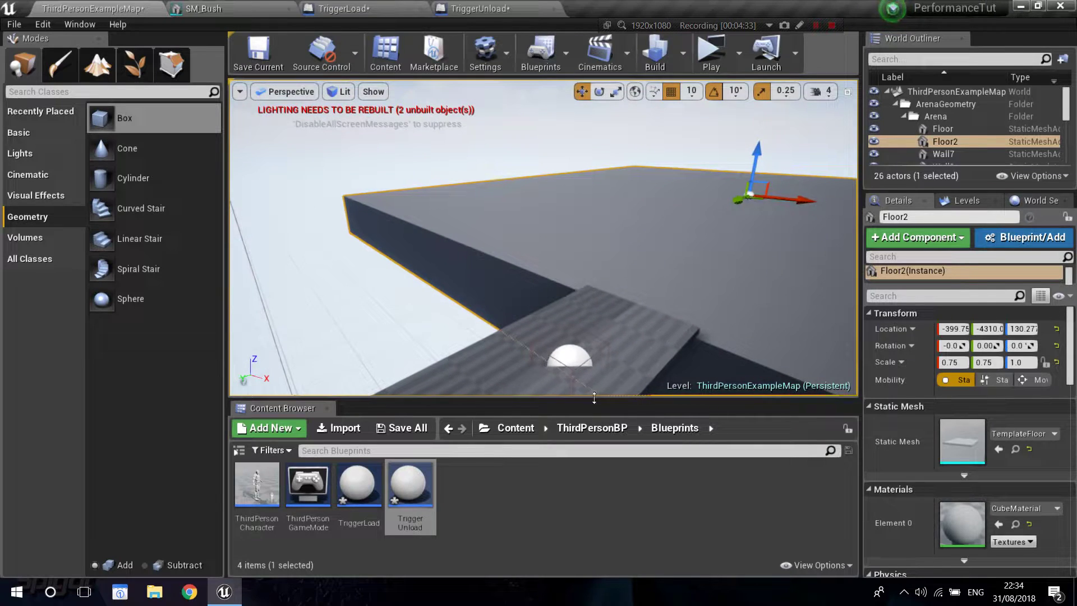
Scale the TriggerUnload actor to 3.25 along X and position it across the walkway at X -230.
click(574, 356)
key(r)
right_drag(611, 345, 631, 372)
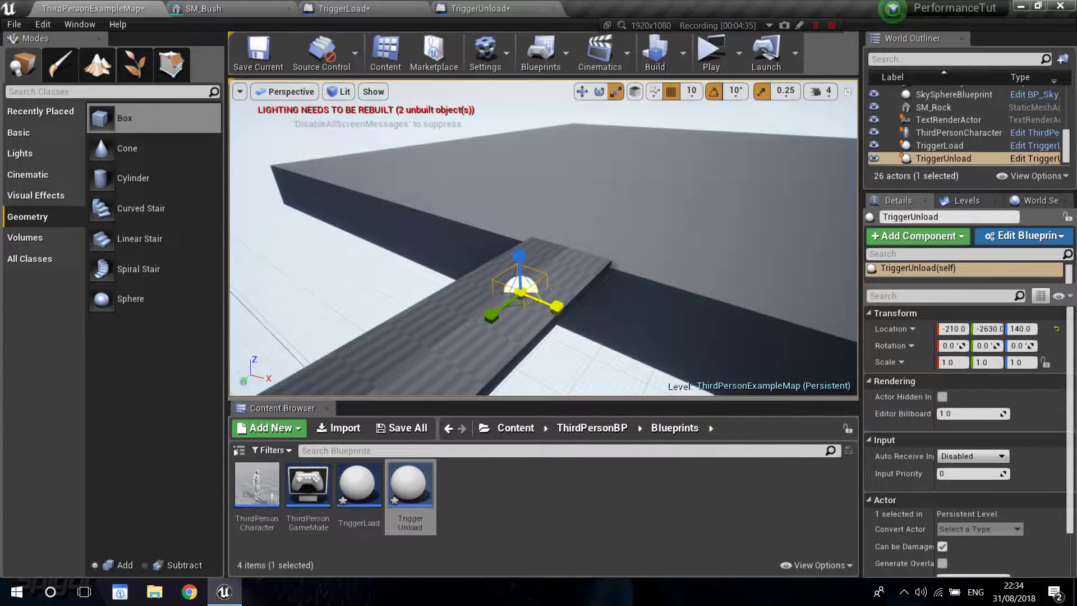
right_drag(546, 379, 437, 399)
right_drag(522, 348, 516, 290)
click(563, 284)
key(d)
click(633, 284)
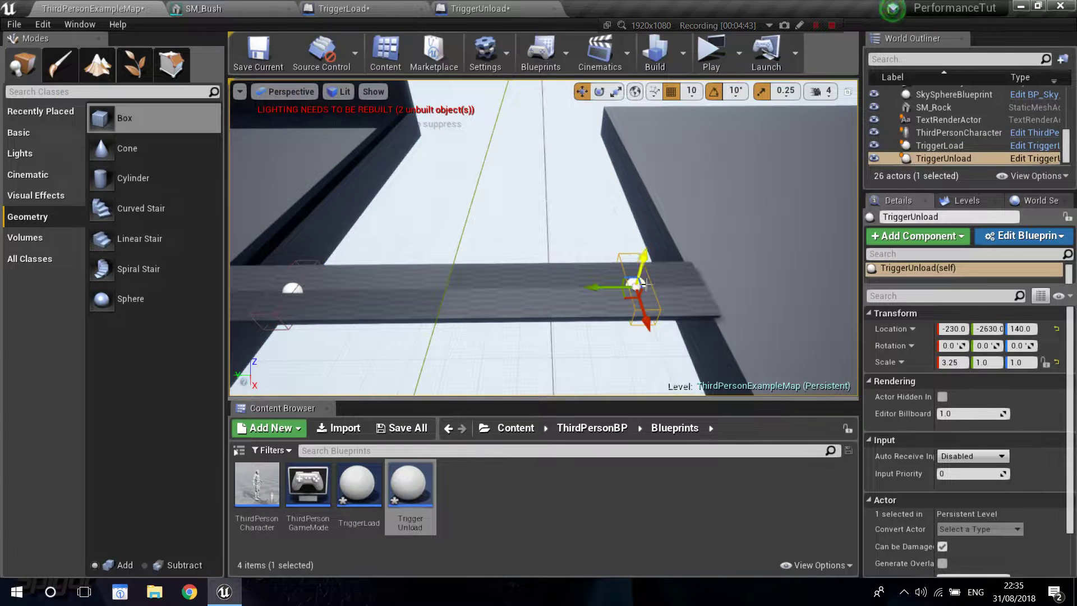
drag(592, 287, 579, 287)
Open the TriggerLoad blueprint and add an On Component Begin Overlap event for its Box component.
click(567, 228)
mouse_move(567, 227)
right_down()
mouse_move(578, 228)
mouse_move(567, 227)
right_up()
key(a)
click(507, 235)
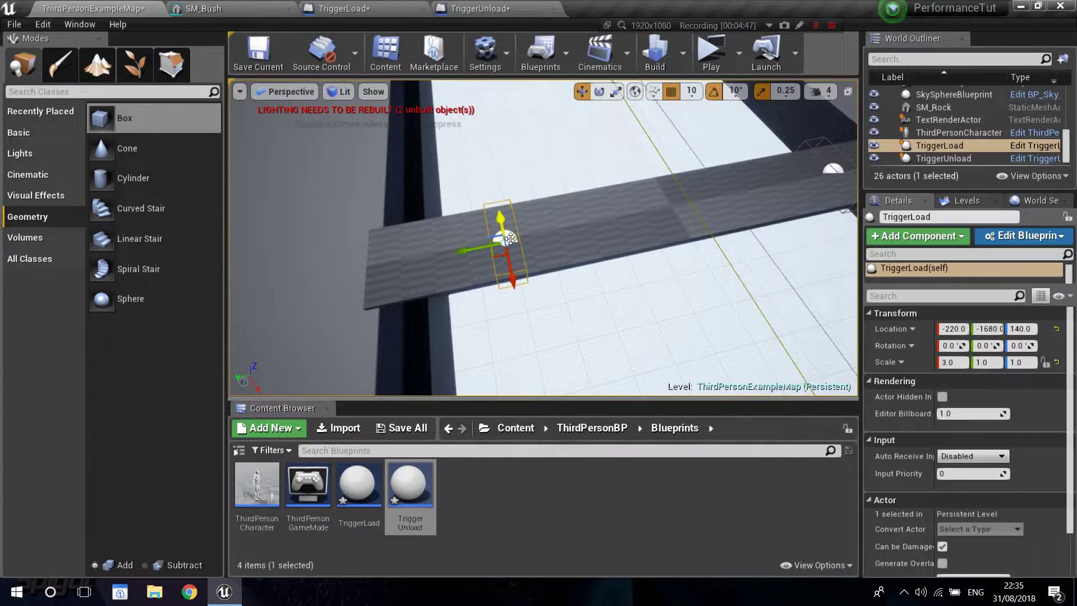
click(553, 459)
double_click(348, 484)
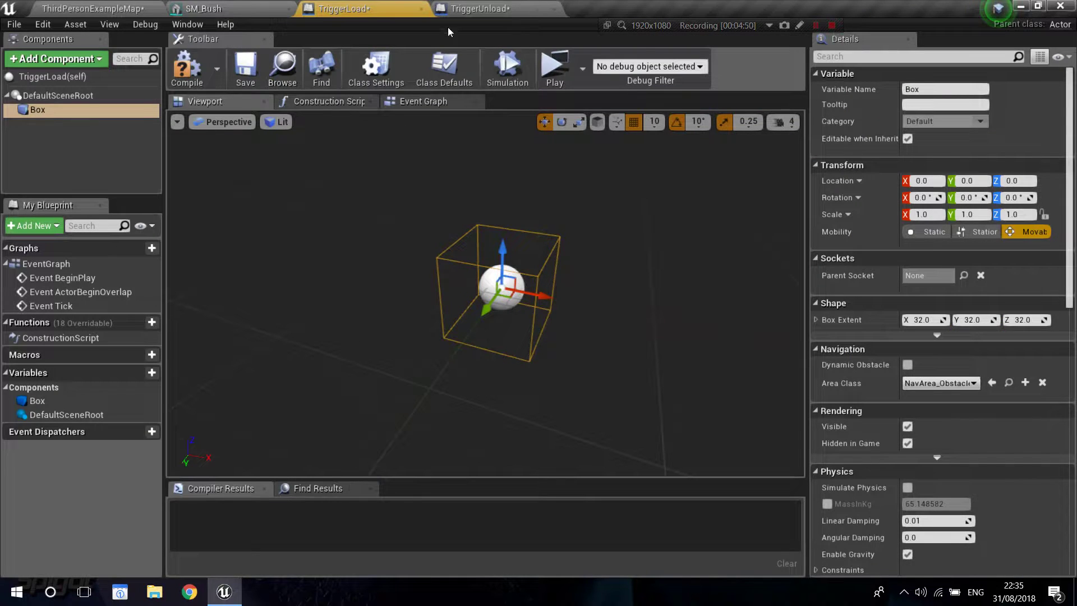
click(31, 111)
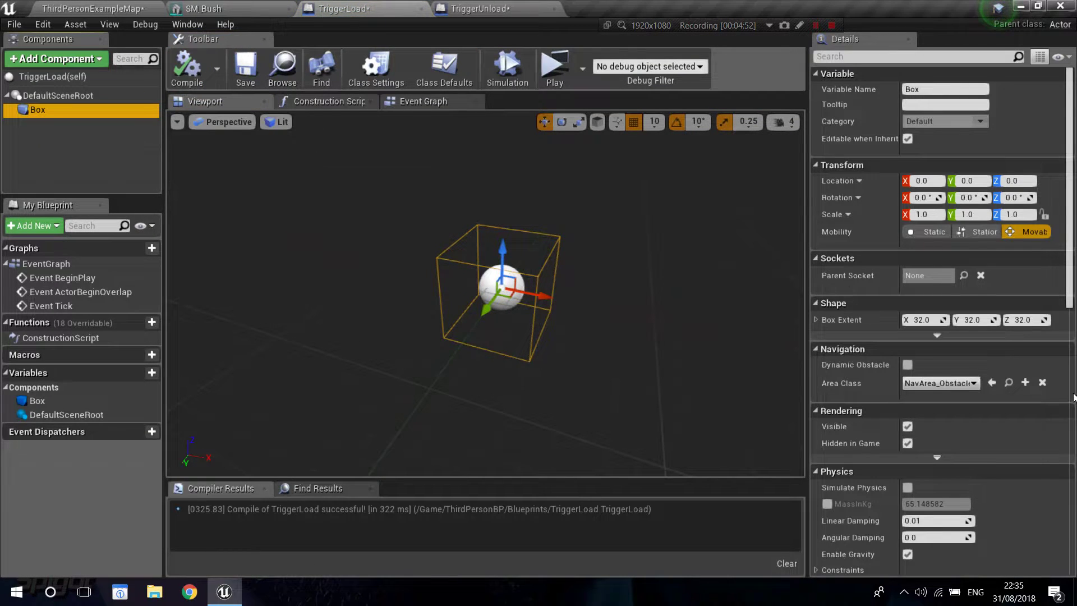
scroll(862, 297, down, 10)
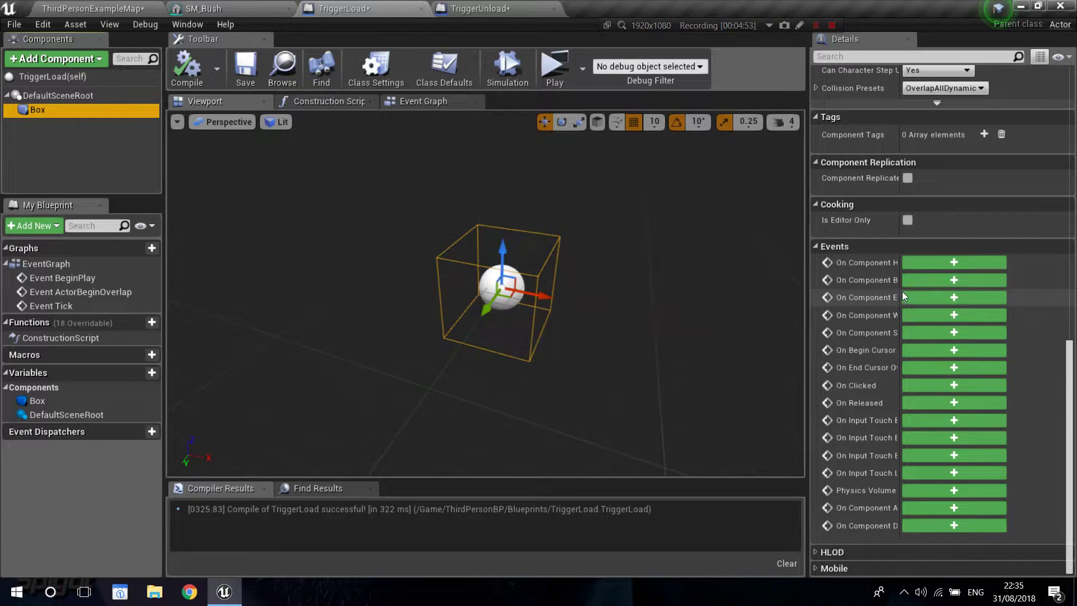
drag(899, 289, 951, 296)
click(976, 281)
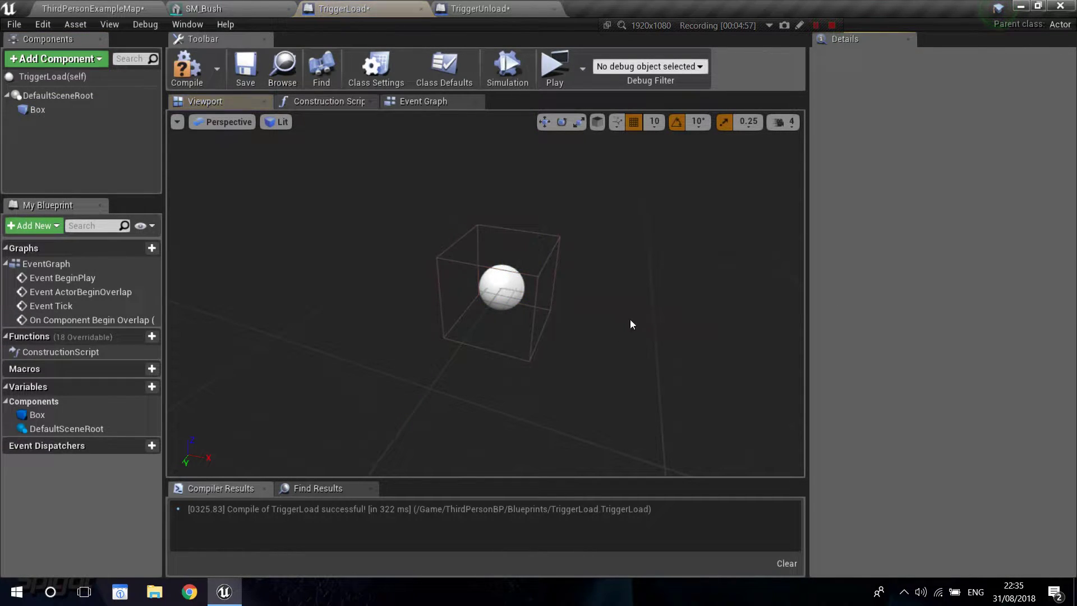
Show the TriggerLoad event graph, then compile and save the blueprint.
click(38, 110)
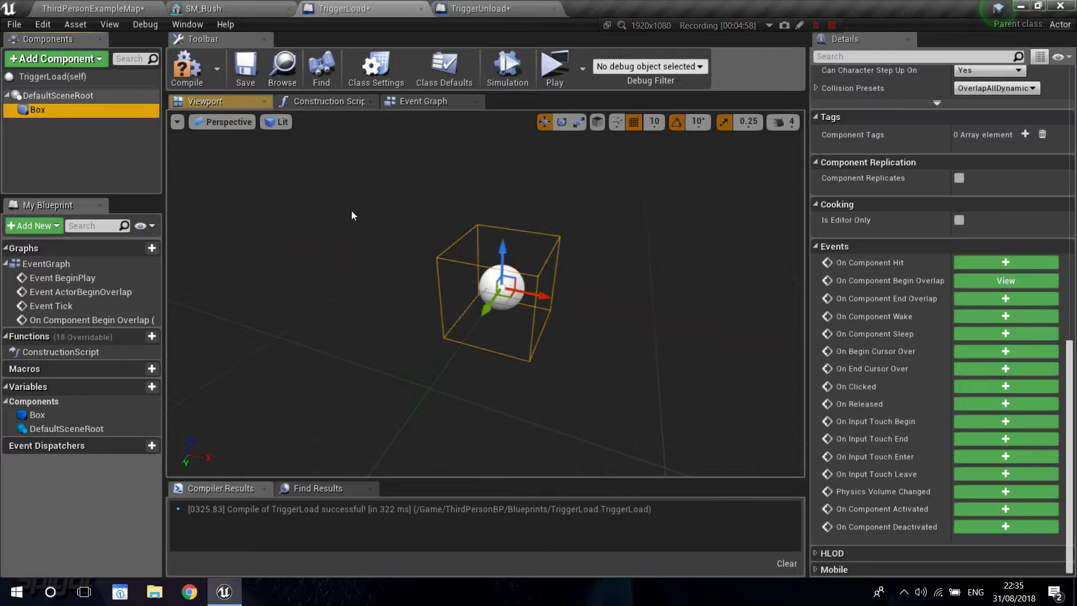
click(441, 101)
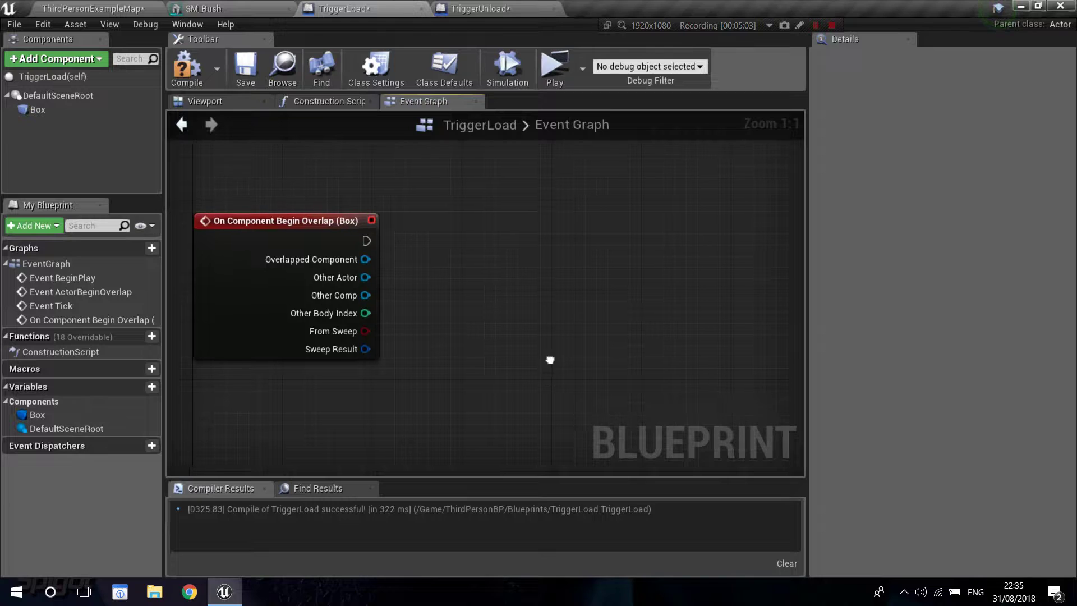
click(201, 62)
click(251, 73)
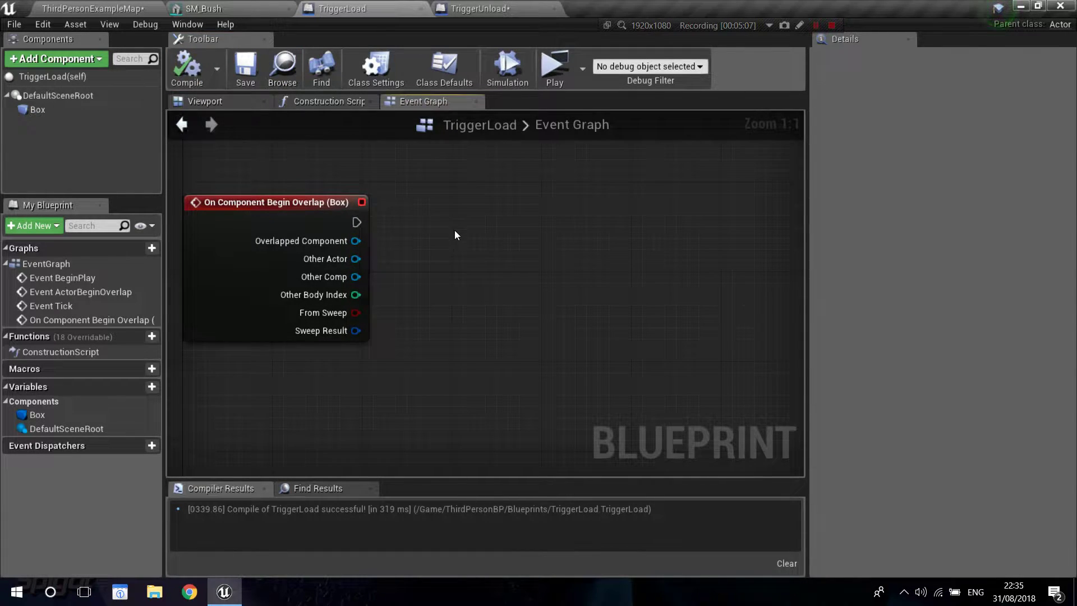
Add an On Component Begin Overlap event for the Box component of the TriggerUnload blueprint.
click(504, 14)
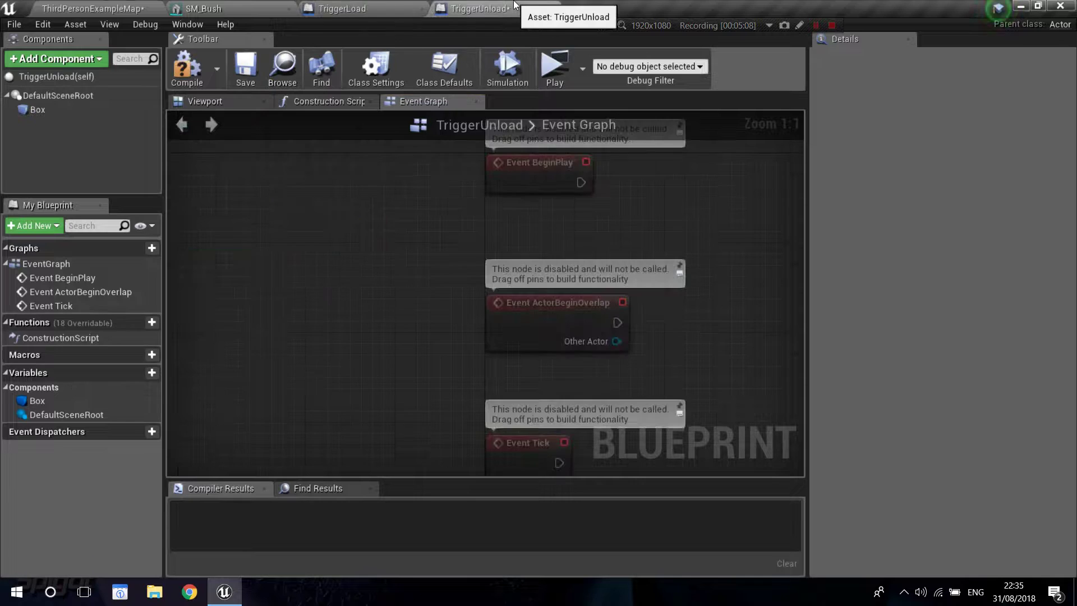
click(58, 112)
scroll(898, 336, down, 15)
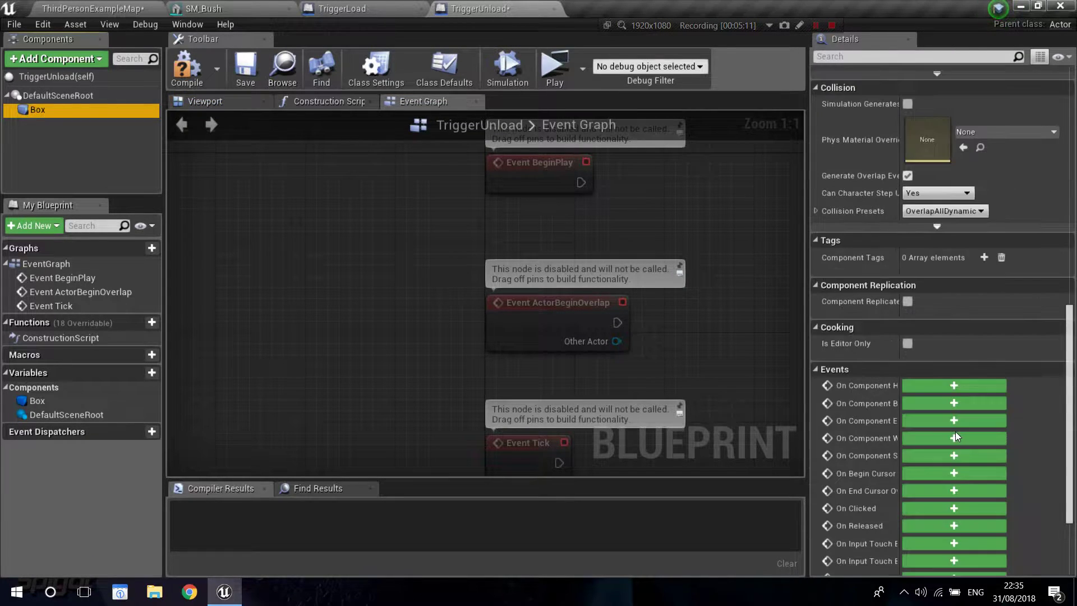
drag(898, 319, 965, 306)
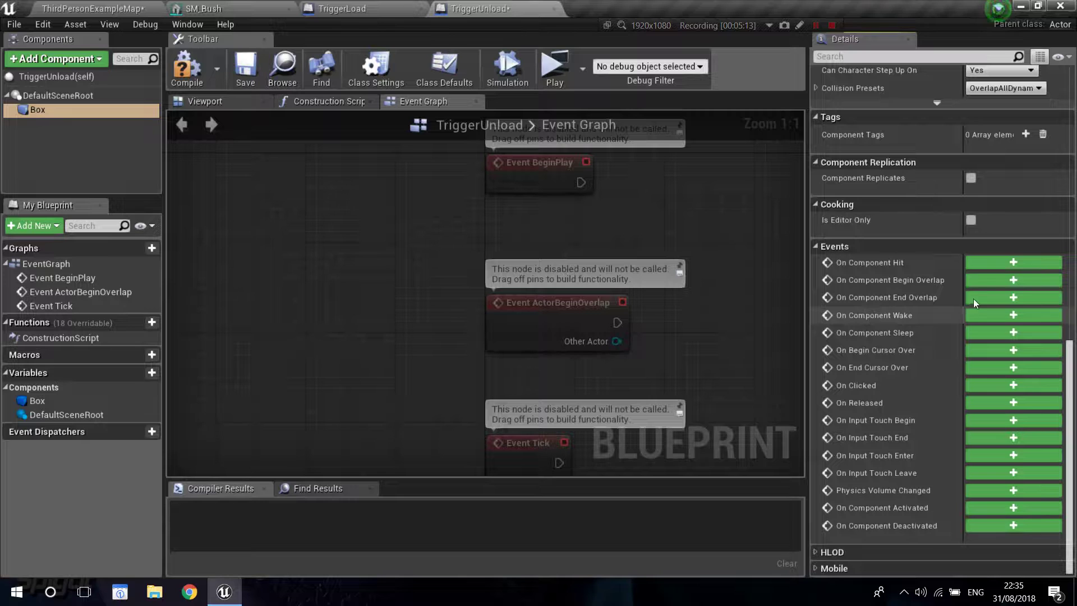
click(991, 280)
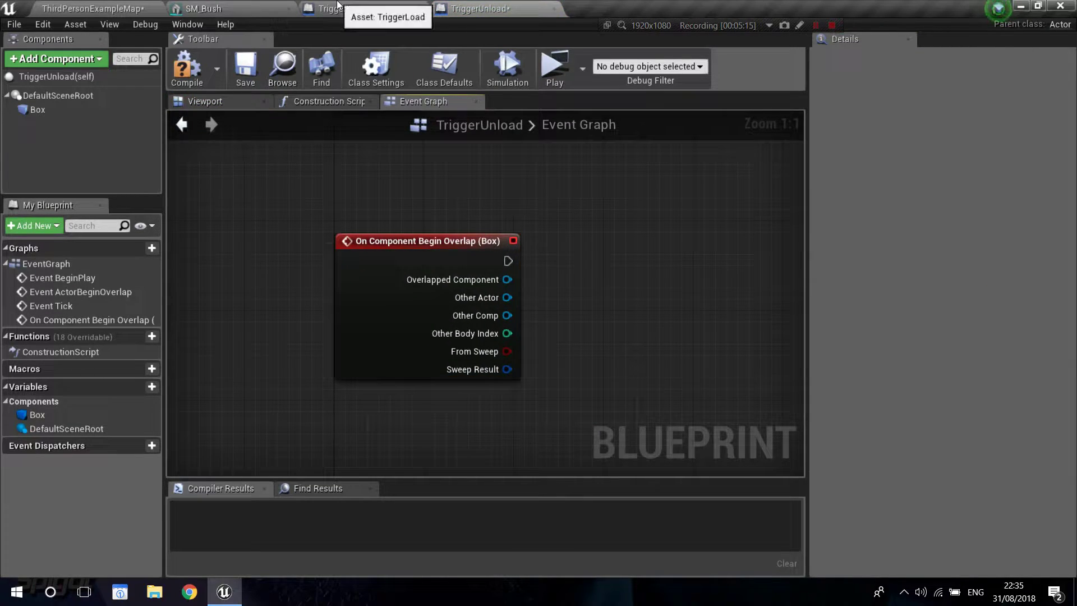
Return to the level and examine the arena, the walkway with its two triggers and the second floor platform.
click(345, 8)
click(159, 6)
right_drag(449, 180, 423, 168)
key(w)
key(s)
right_drag(522, 308, 493, 317)
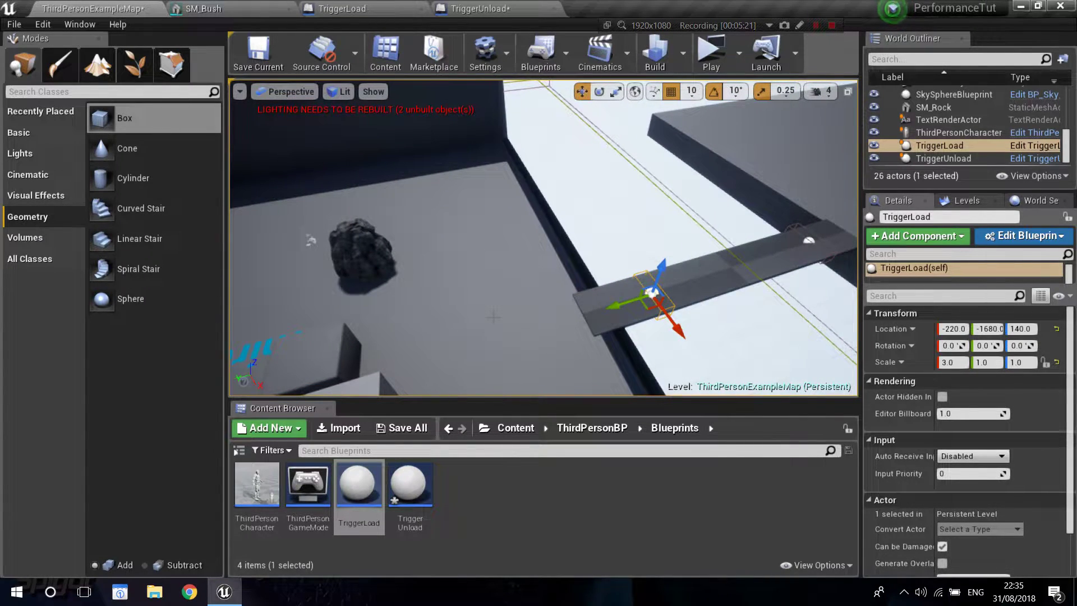
right_drag(457, 191, 466, 195)
key(s)
right_drag(614, 192, 542, 203)
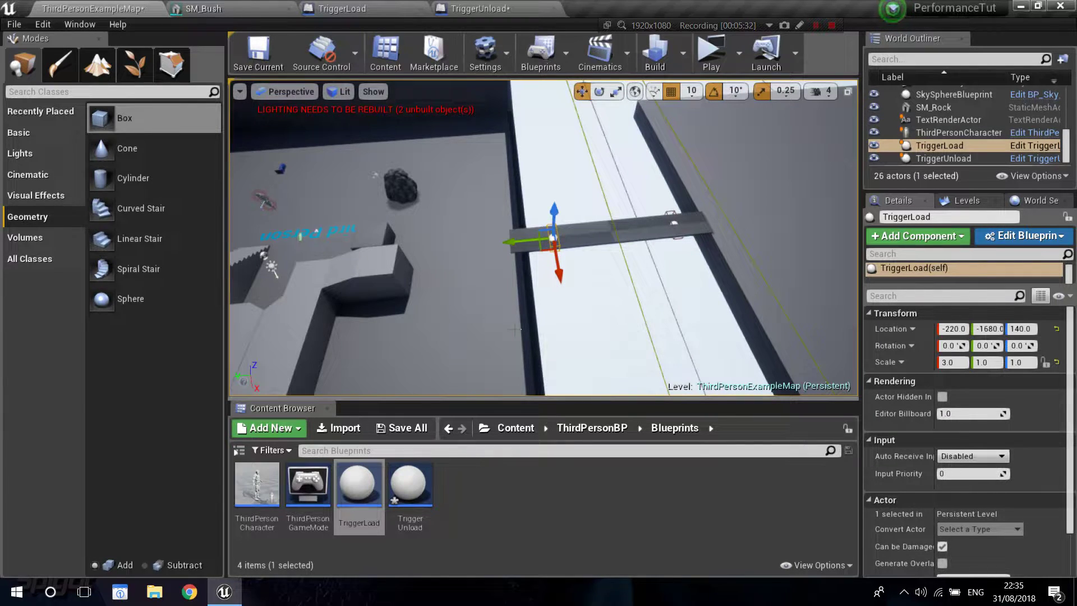
key(w)
mouse_move(494, 244)
right_down()
mouse_move(515, 248)
mouse_move(490, 234)
right_up()
click(504, 244)
key(s)
right_drag(422, 346, 483, 297)
key(s)
key(w)
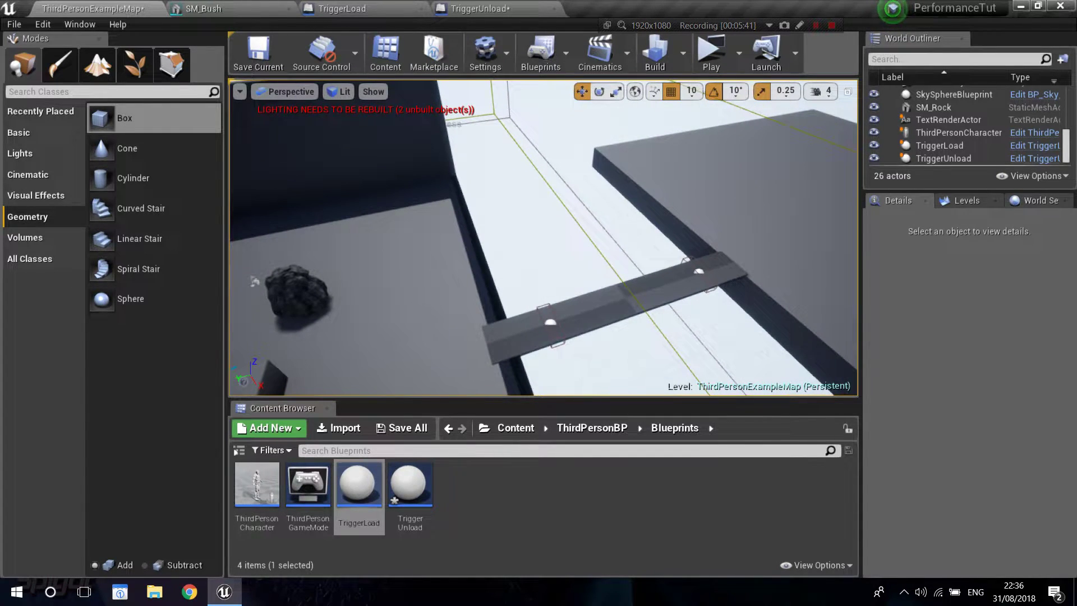
scroll(593, 231, down, 1)
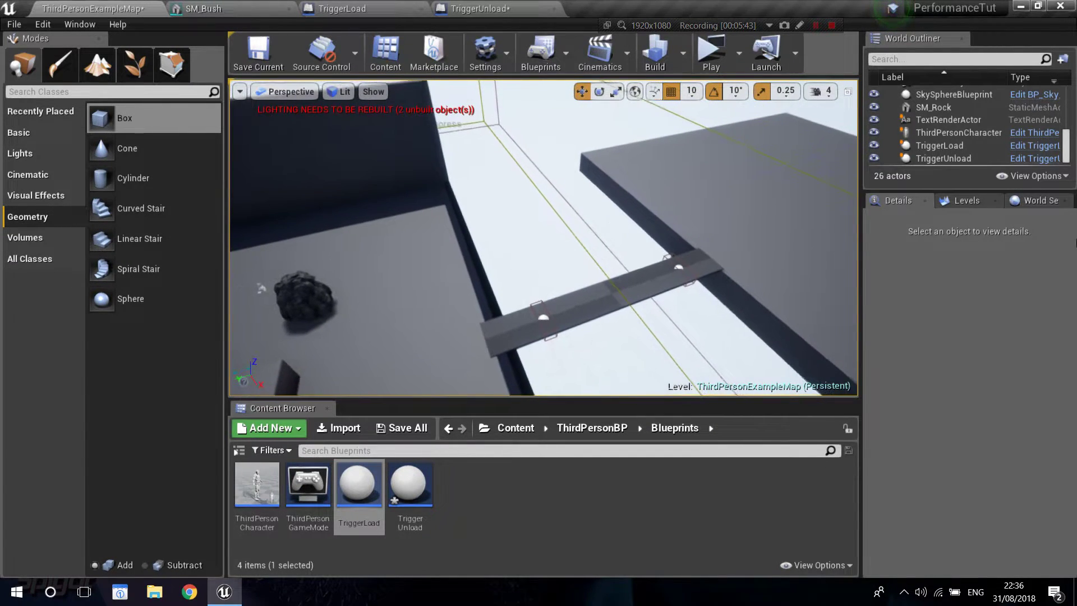
Display the list of levels belonging to the current map.
click(967, 200)
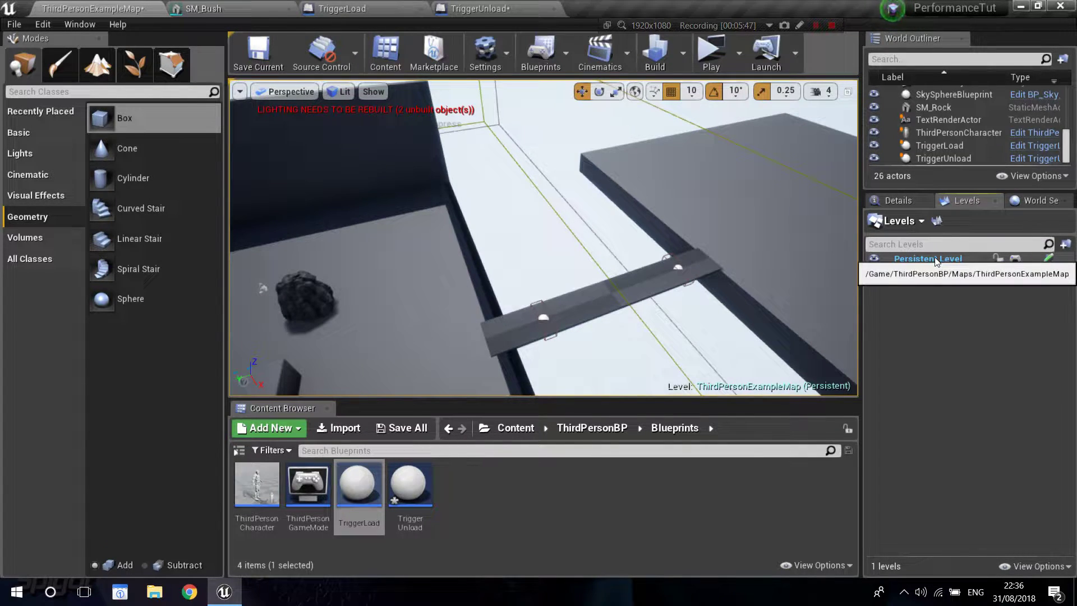
click(84, 25)
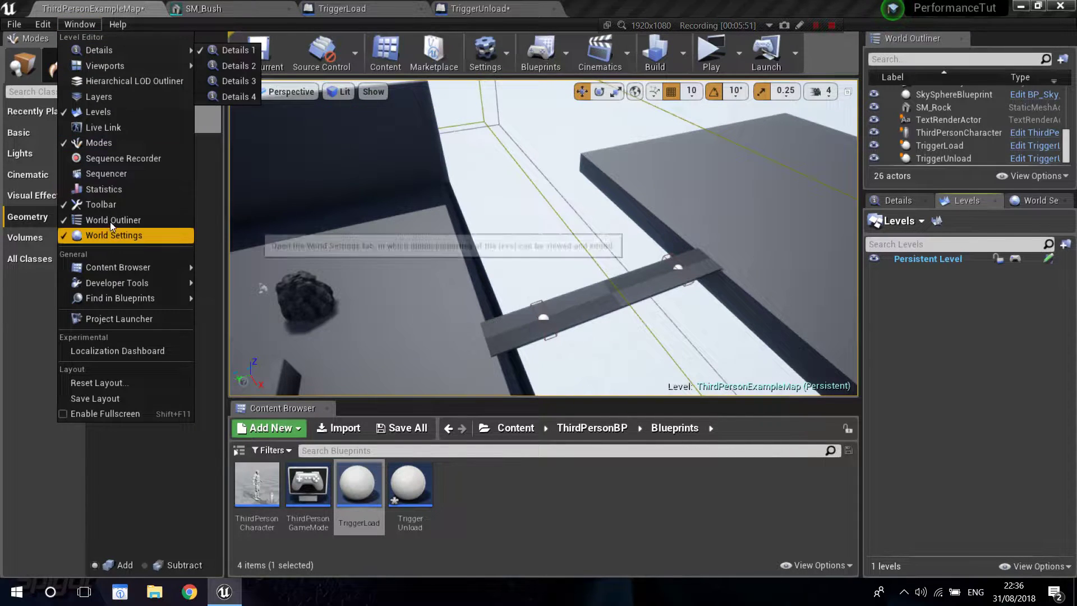
click(94, 111)
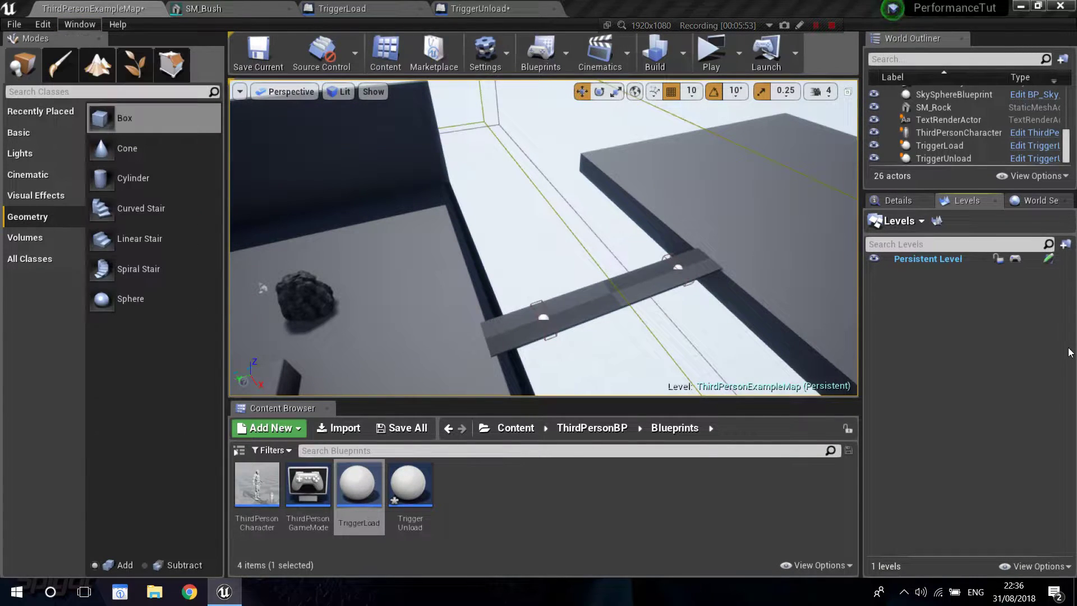
right_drag(332, 223, 247, 236)
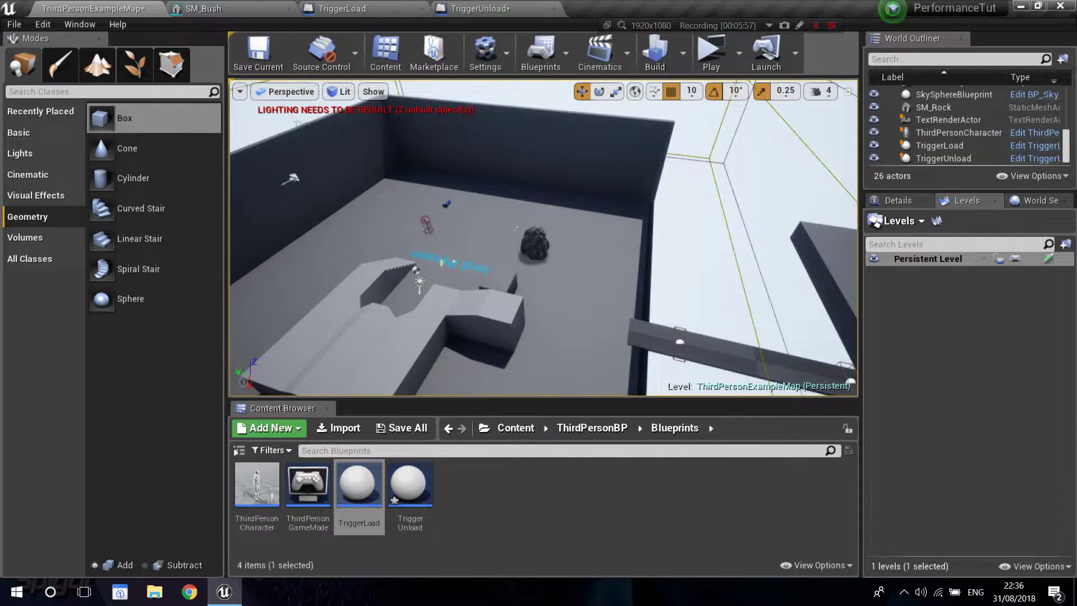
right_drag(806, 374, 621, 322)
right_click(930, 258)
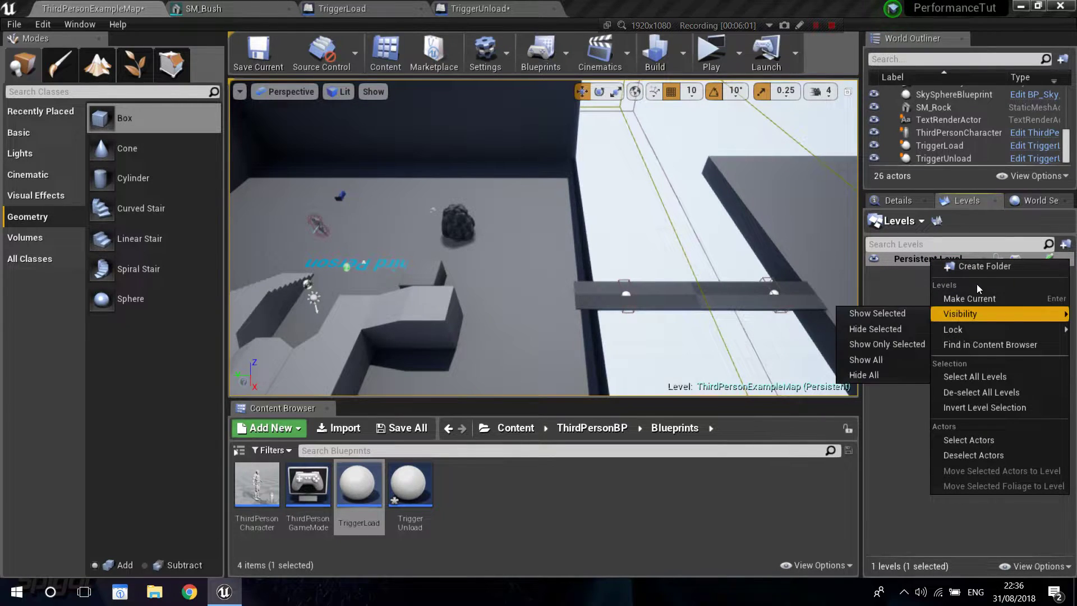
click(904, 285)
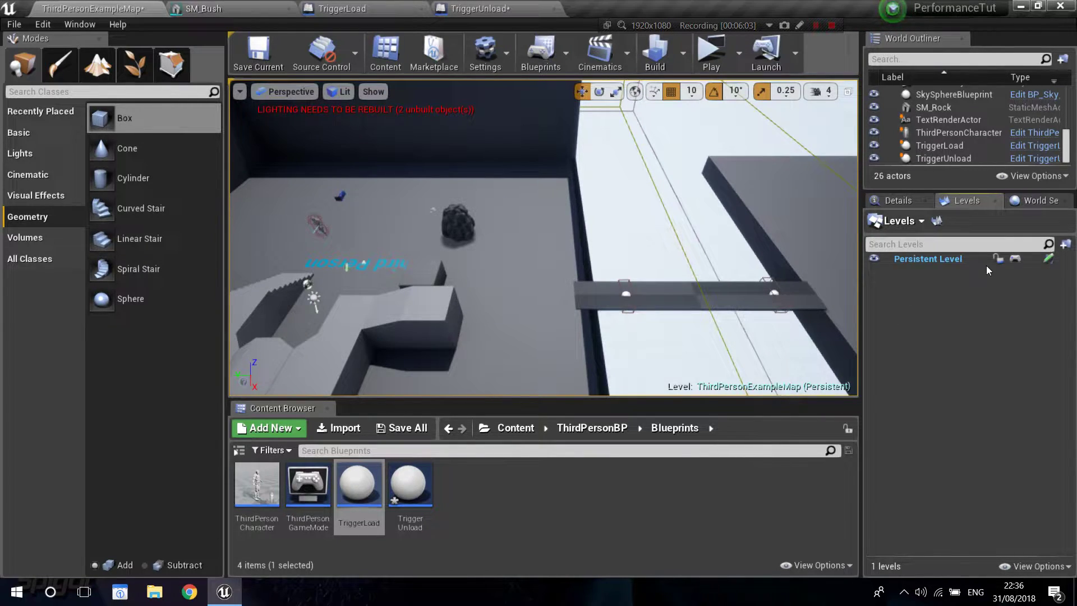
Create a new empty sublevel named Part1 in the ThirdPersonBP/Maps folder.
click(970, 258)
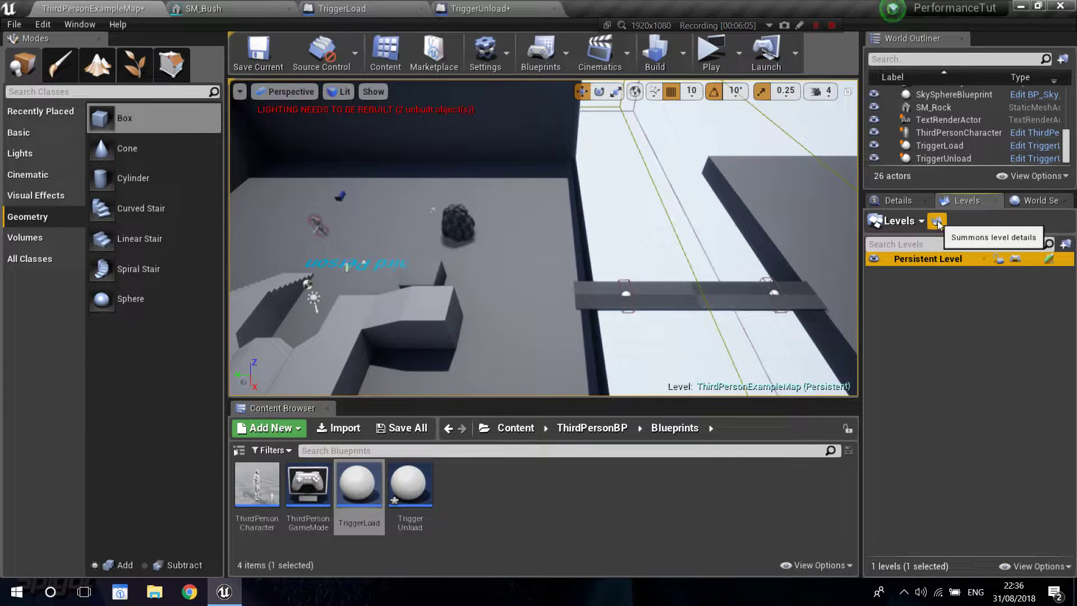
click(902, 221)
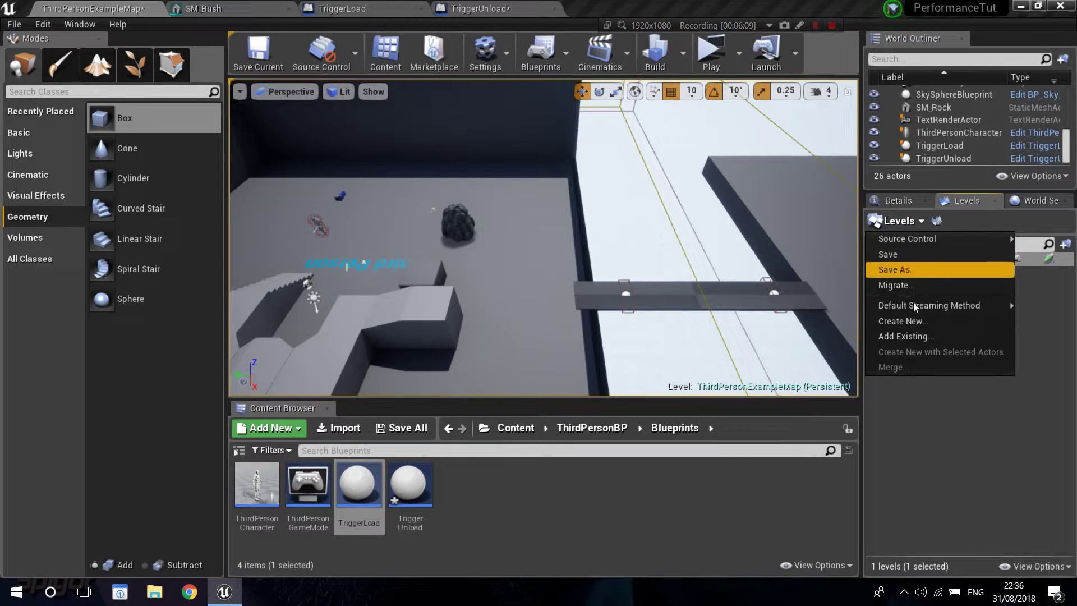
mouse_move(914, 306)
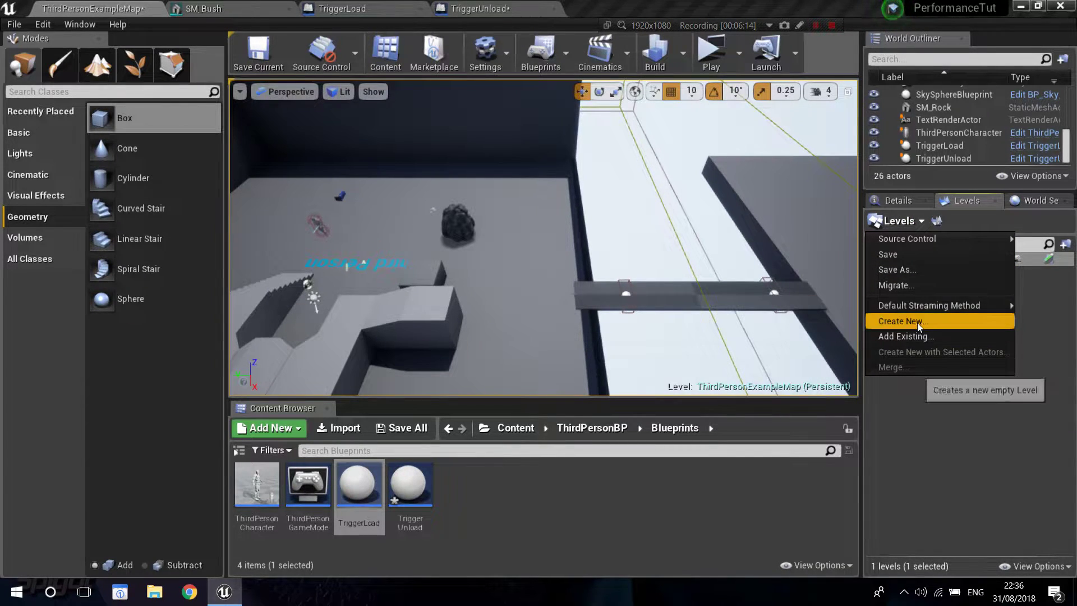
click(917, 322)
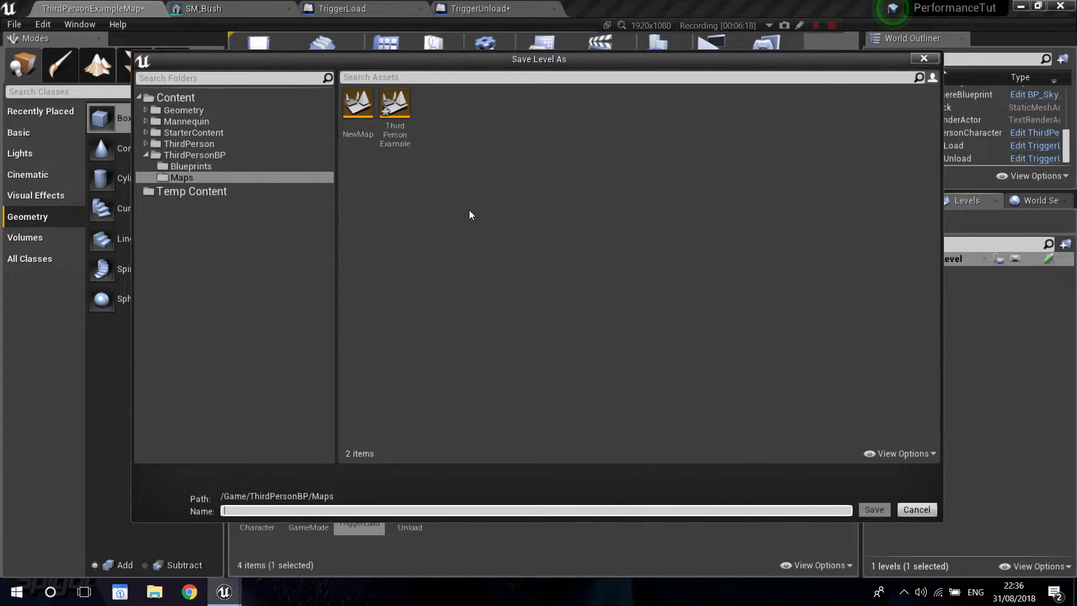
text(Part1)
key(Return)
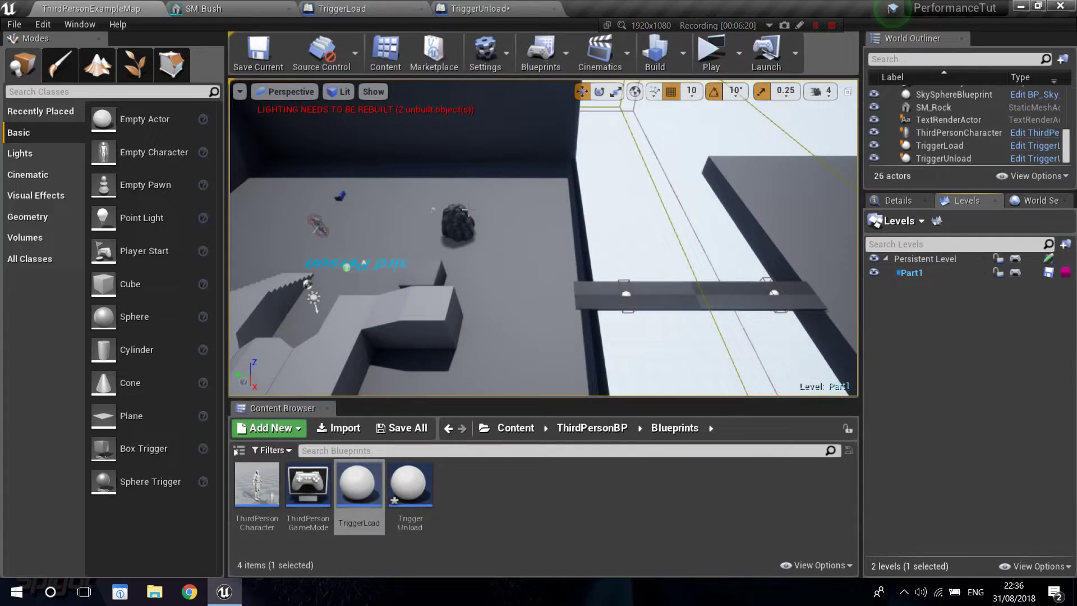
click(919, 275)
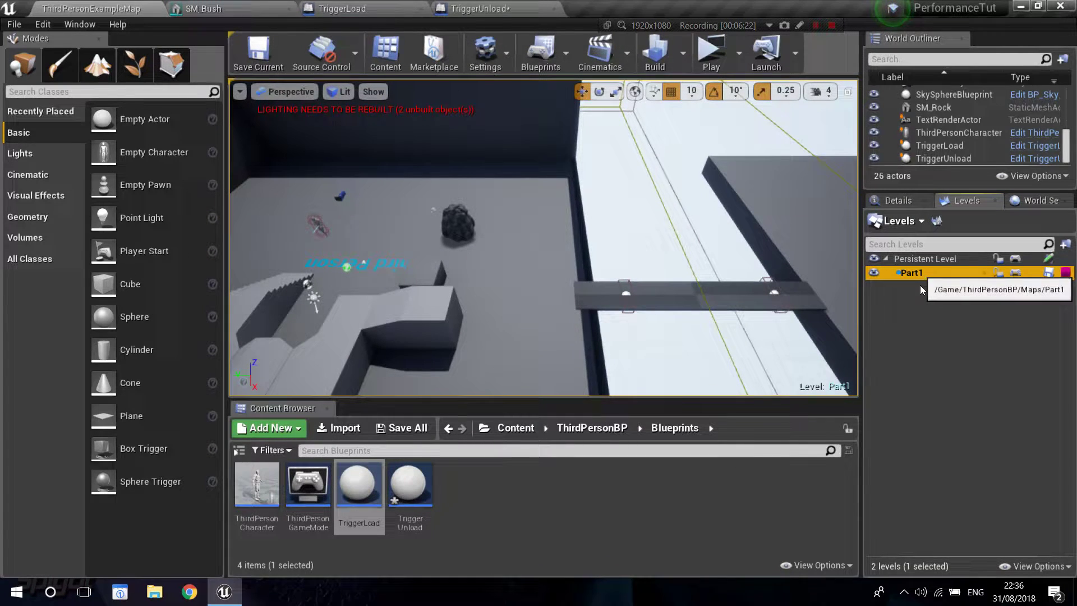
click(887, 257)
click(887, 256)
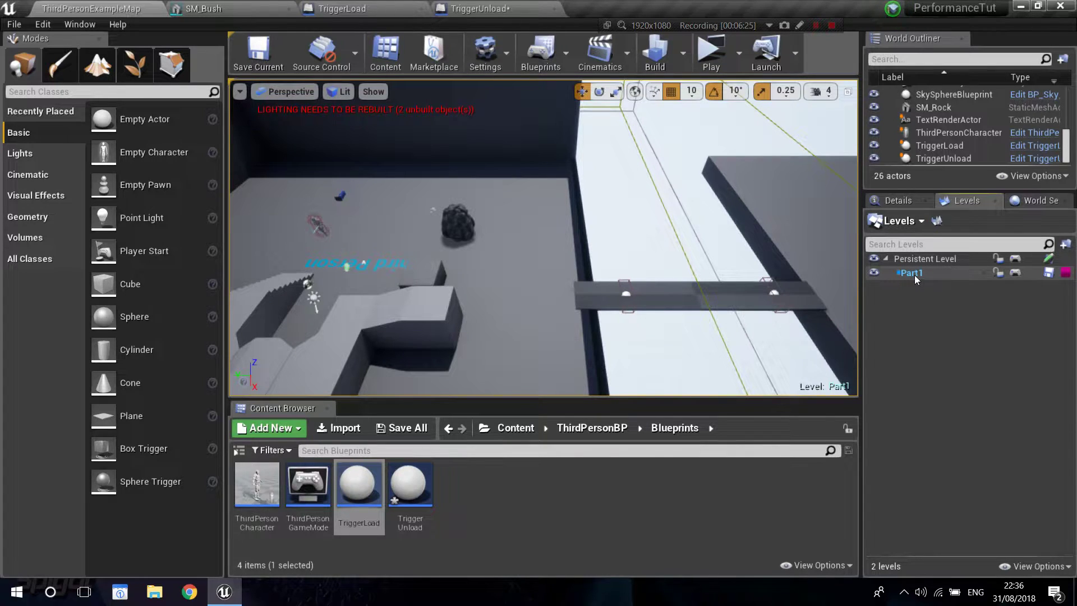
click(920, 273)
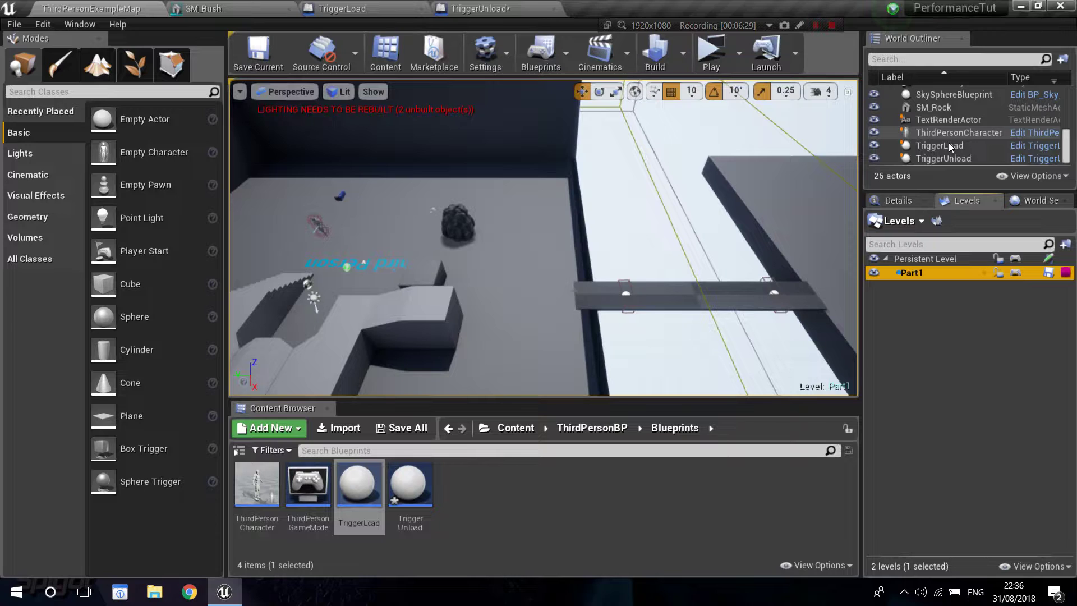
Move the arena meshes from Floor through RightArm_StaticMesh, plus the small block and SM_Rock, into the Part1 level.
scroll(948, 142, up, 4)
right_drag(698, 167, 662, 168)
scroll(916, 140, up, 8)
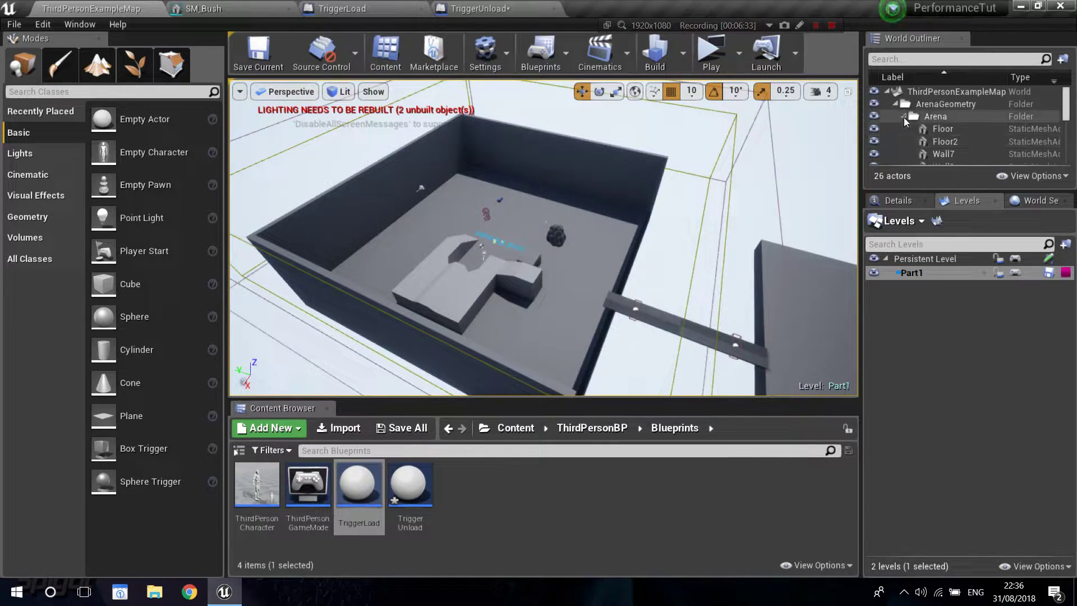
click(934, 129)
scroll(935, 125, down, 6)
scroll(940, 124, up, 1)
shift+click(953, 120)
right_drag(641, 205, 554, 216)
key(w)
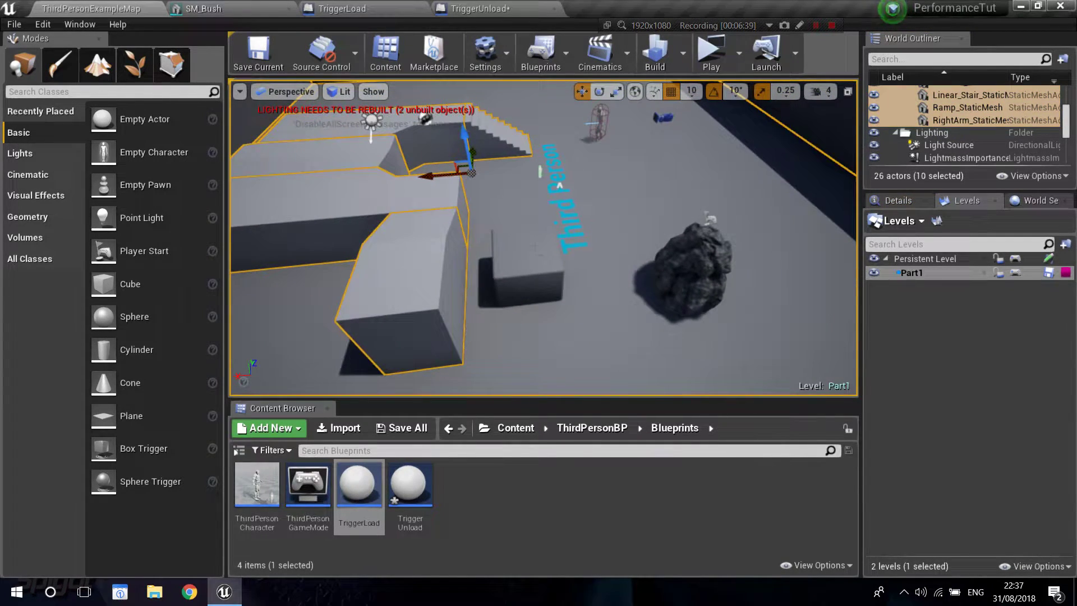
ctrl+click(535, 248)
ctrl+click(693, 263)
mouse_move(694, 263)
right_down()
mouse_move(667, 278)
mouse_move(706, 280)
mouse_move(693, 263)
right_up()
key(s)
right_click(914, 270)
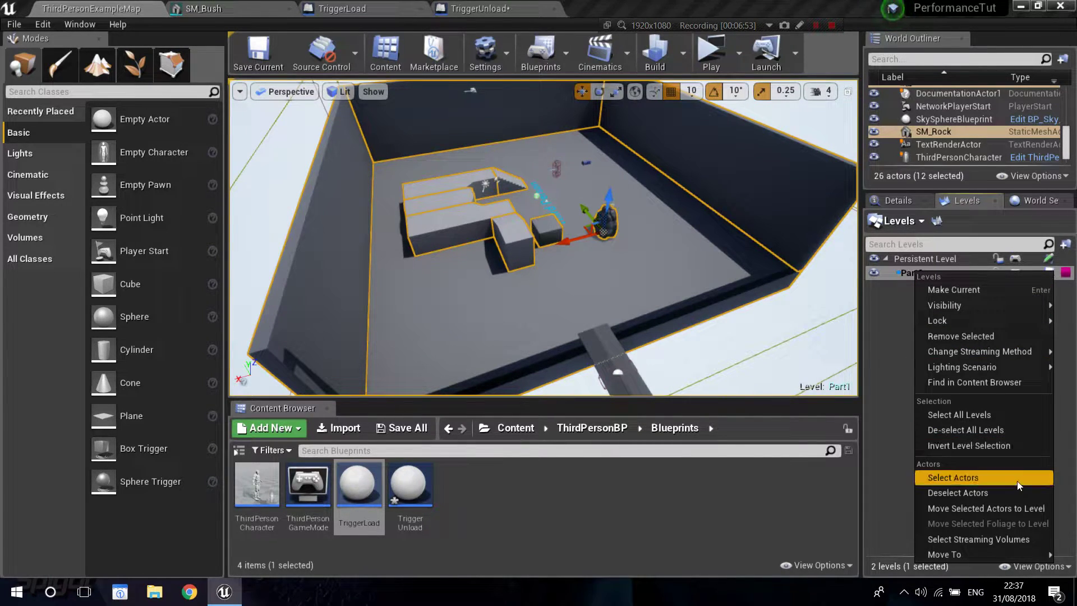
click(1005, 507)
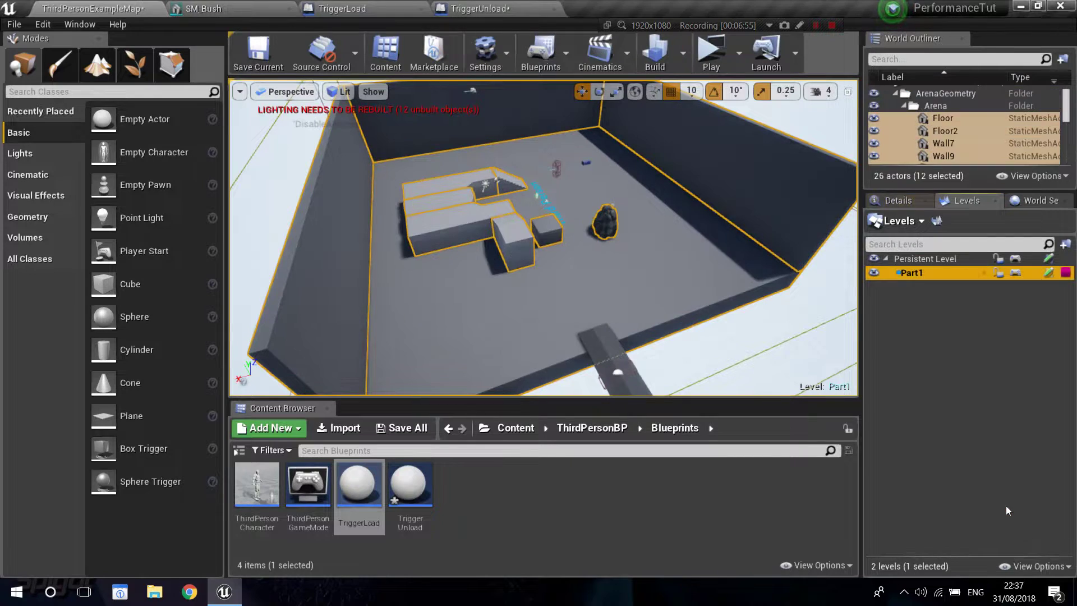
click(987, 449)
Toggle the visibility of the Part1 level to check which actors it contains, leaving it shown.
right_drag(416, 234, 488, 234)
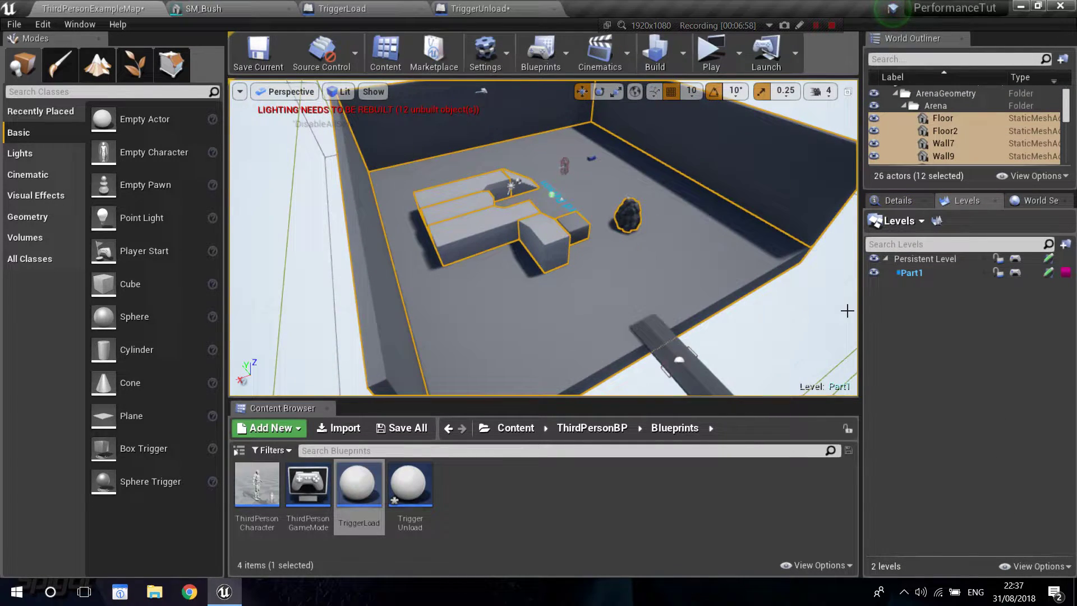
click(877, 274)
click(877, 274)
click(877, 274)
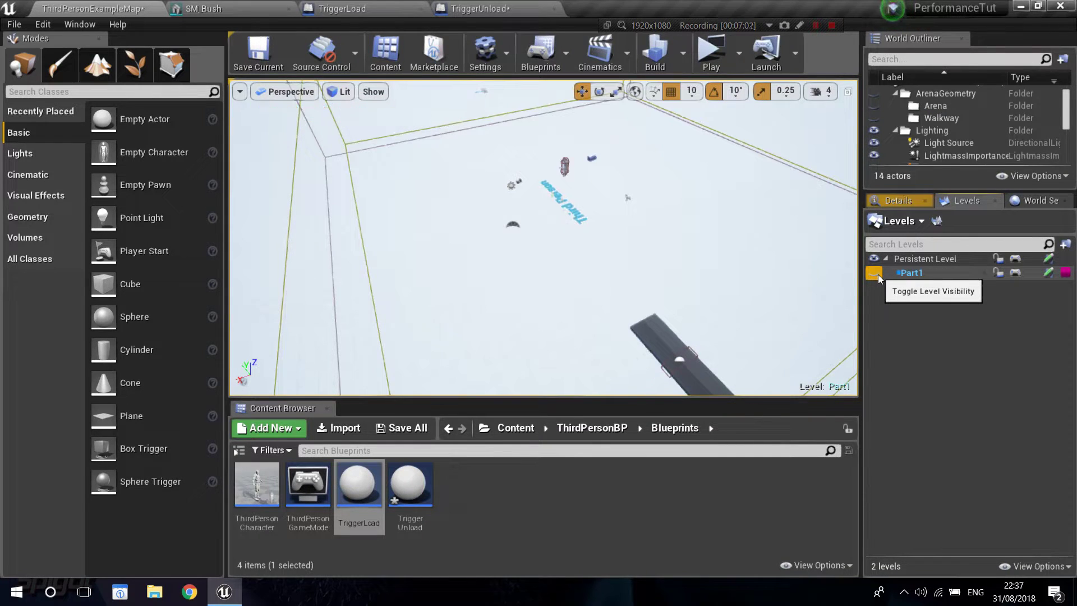
click(877, 274)
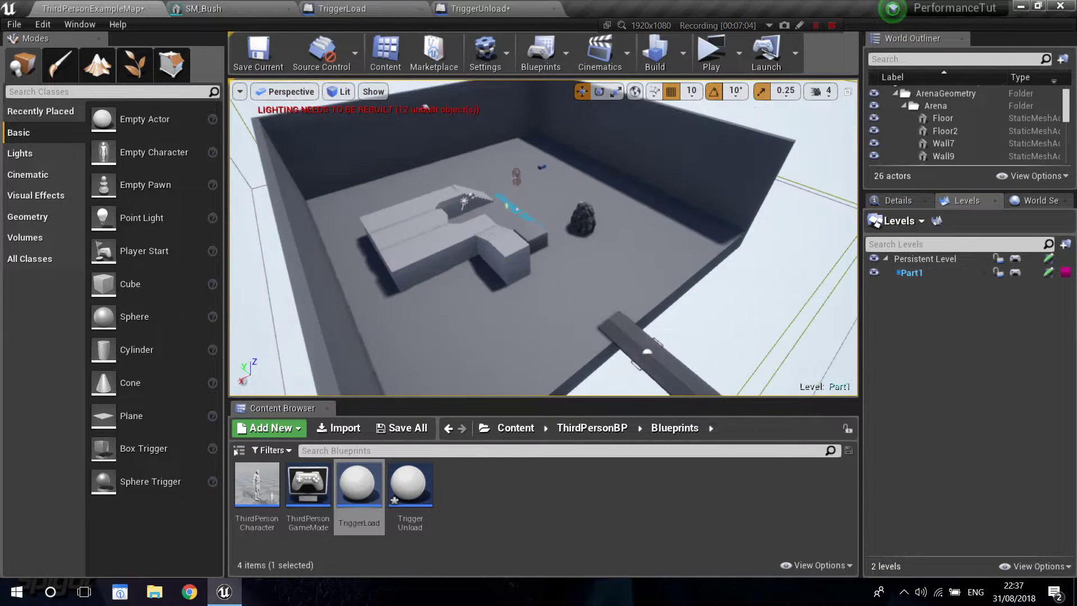
Create a second empty sublevel named Part2 in the ThirdPersonBP/Maps folder.
drag(426, 218, 482, 208)
click(925, 261)
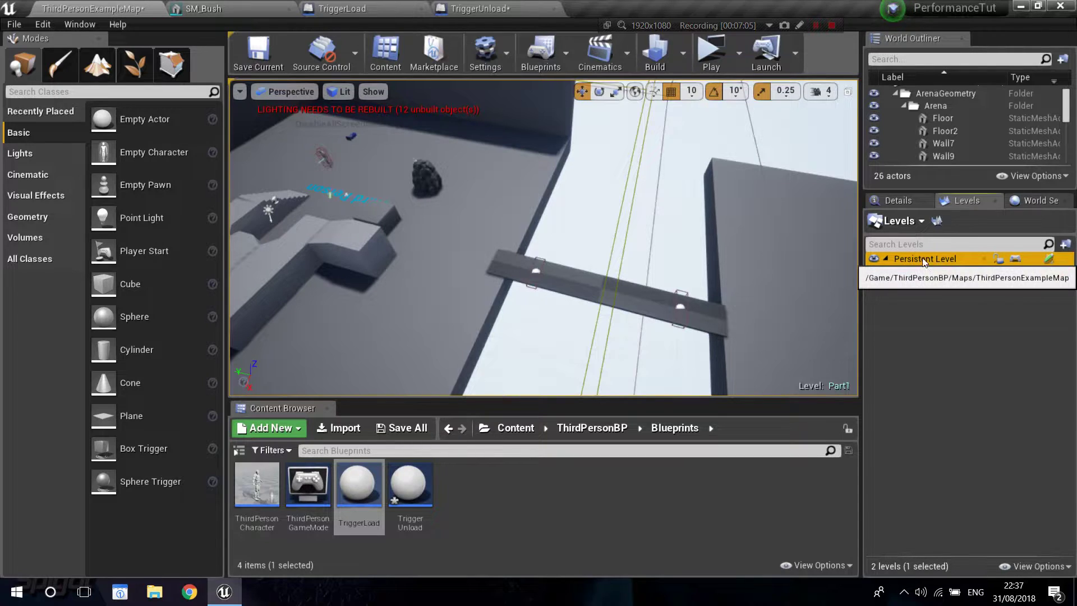
click(914, 221)
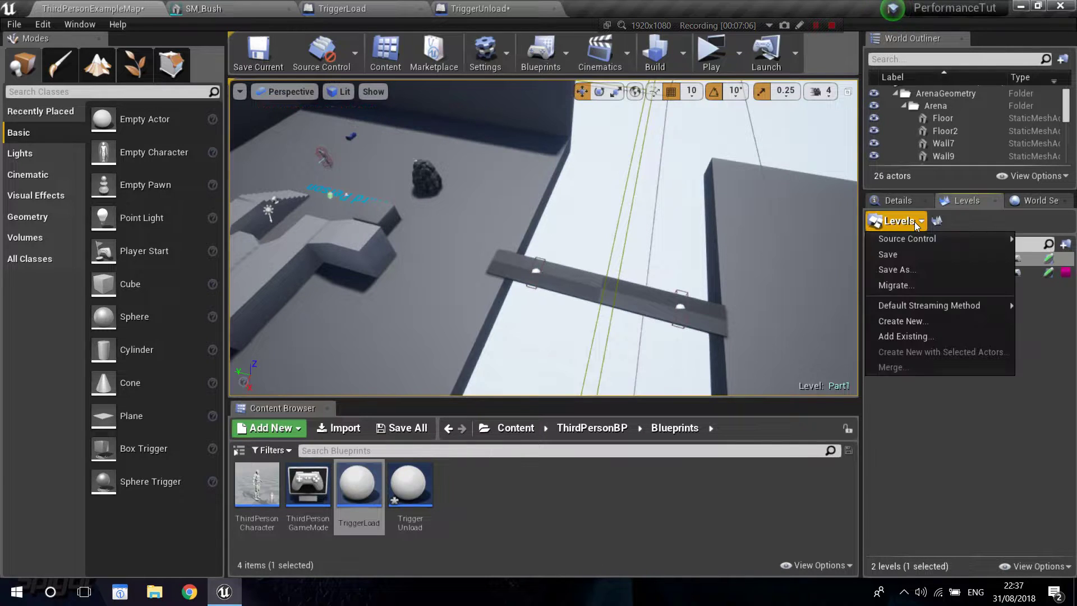
click(907, 322)
key(BackSpace)
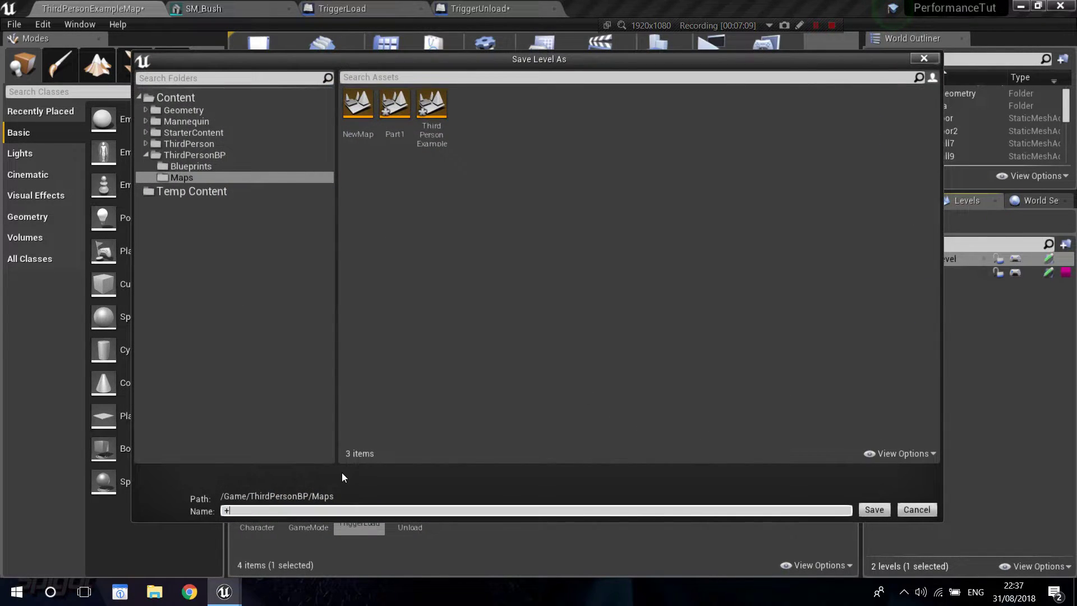
text(Part2)
key(Return)
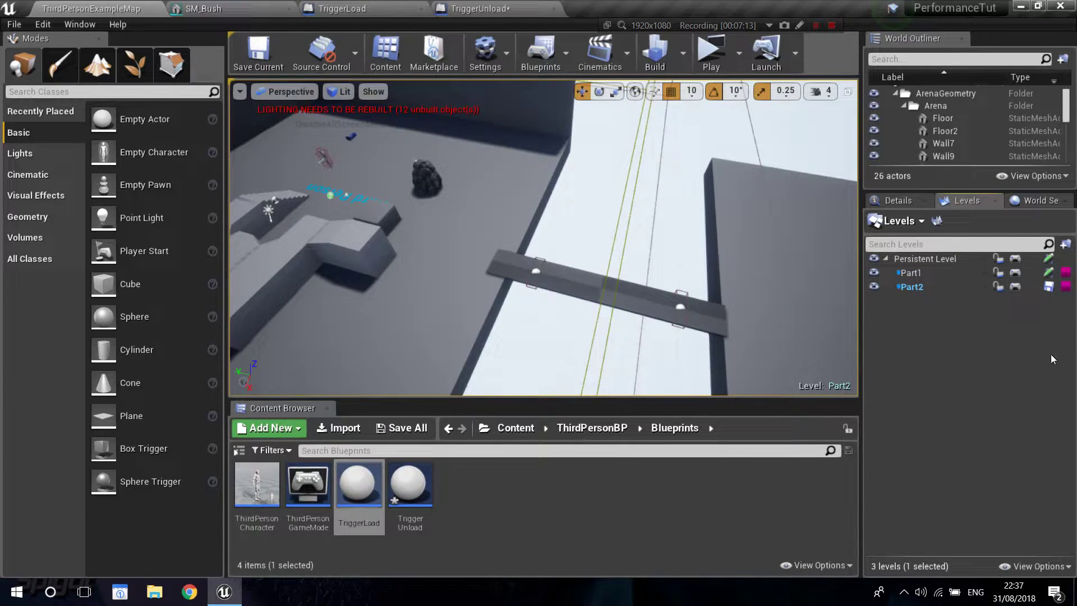
Move the second platform, Floor2, into the Part2 level.
double_click(944, 131)
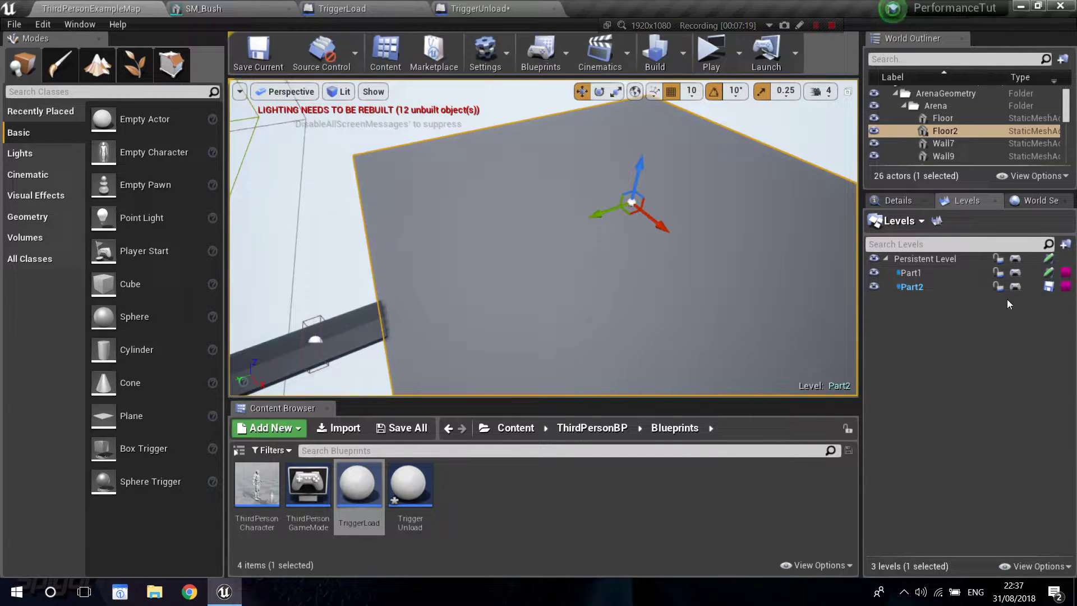
right_click(914, 287)
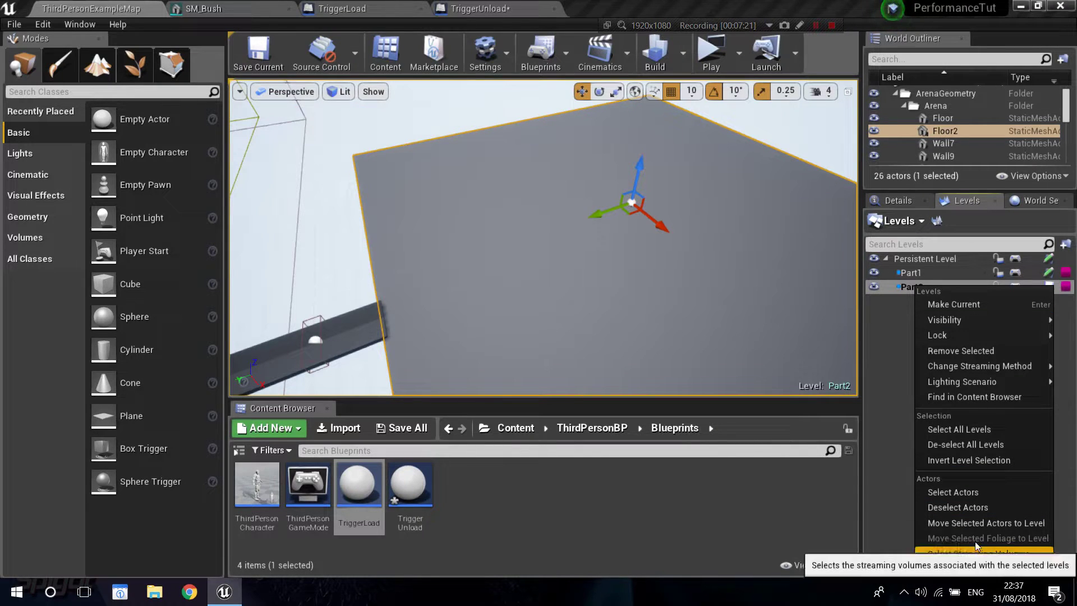
click(968, 524)
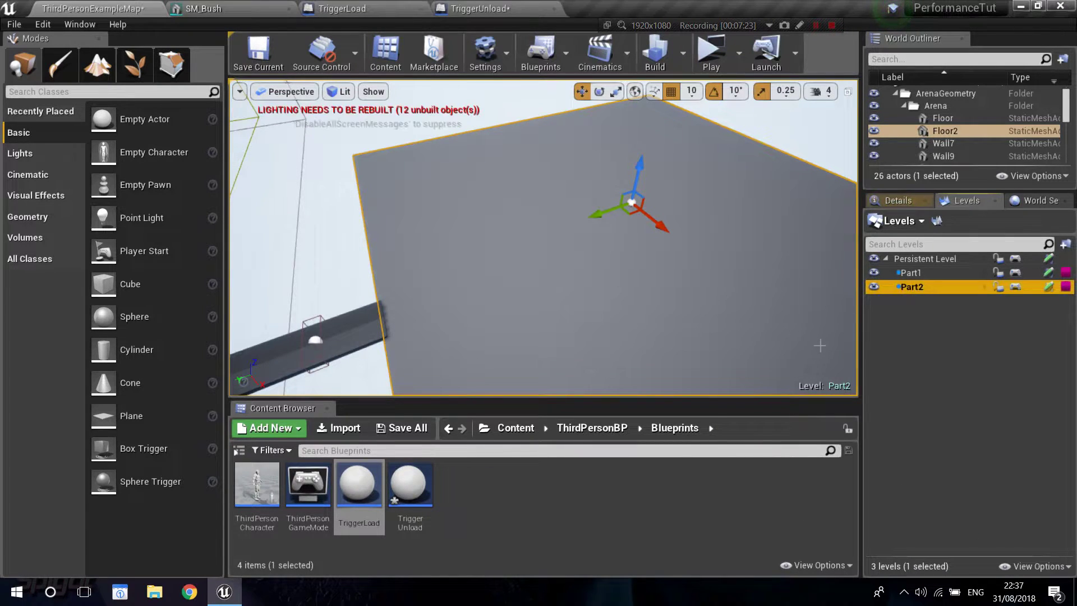
Hide and reshow the Part2 level to check that it controls the second platform.
click(874, 288)
click(874, 288)
right_drag(672, 241, 544, 245)
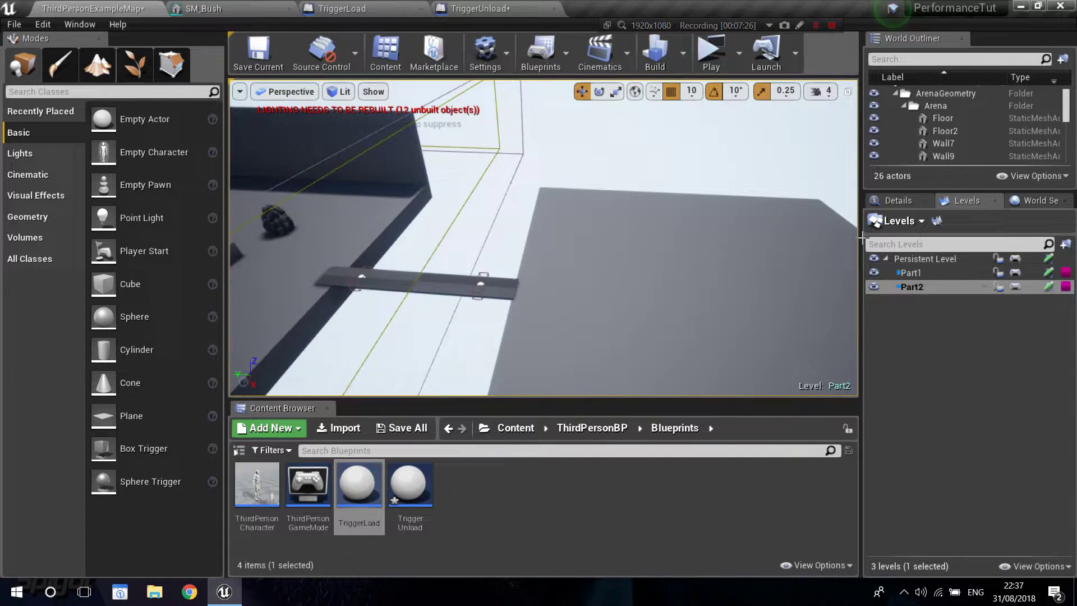
Briefly play the map with the Part2 level hidden, and restore Part2's visibility after stopping.
click(873, 287)
right_drag(613, 221, 583, 242)
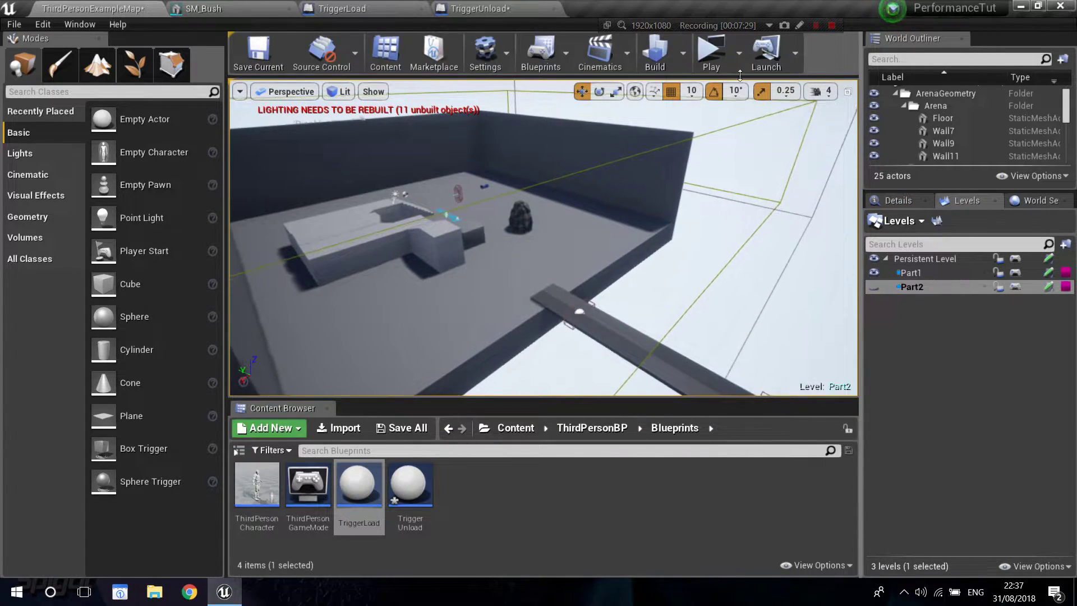
click(711, 52)
key(Escape)
click(873, 288)
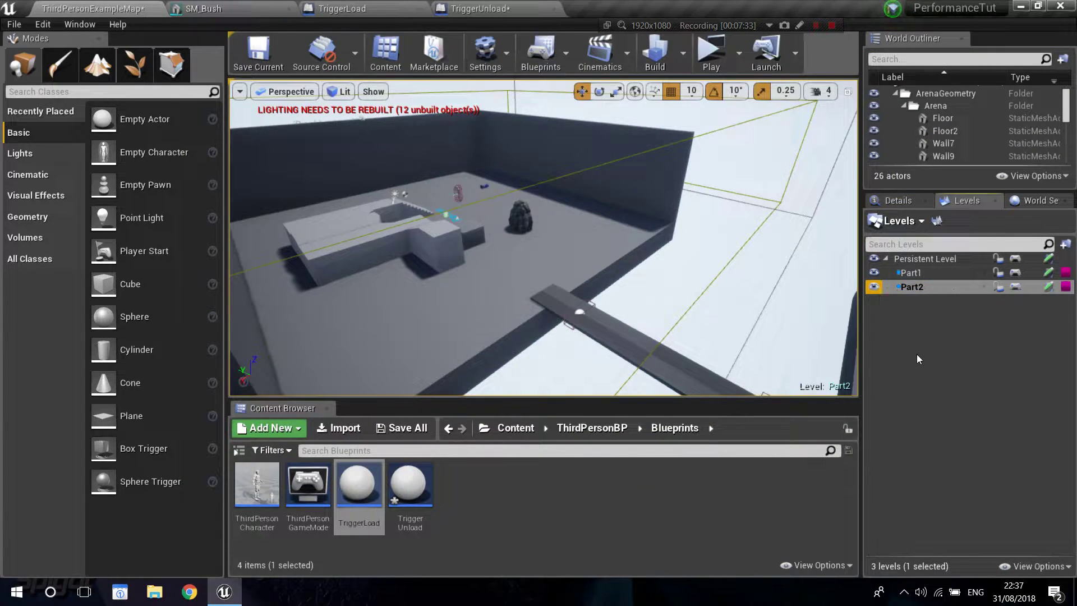
click(914, 273)
right_click(914, 273)
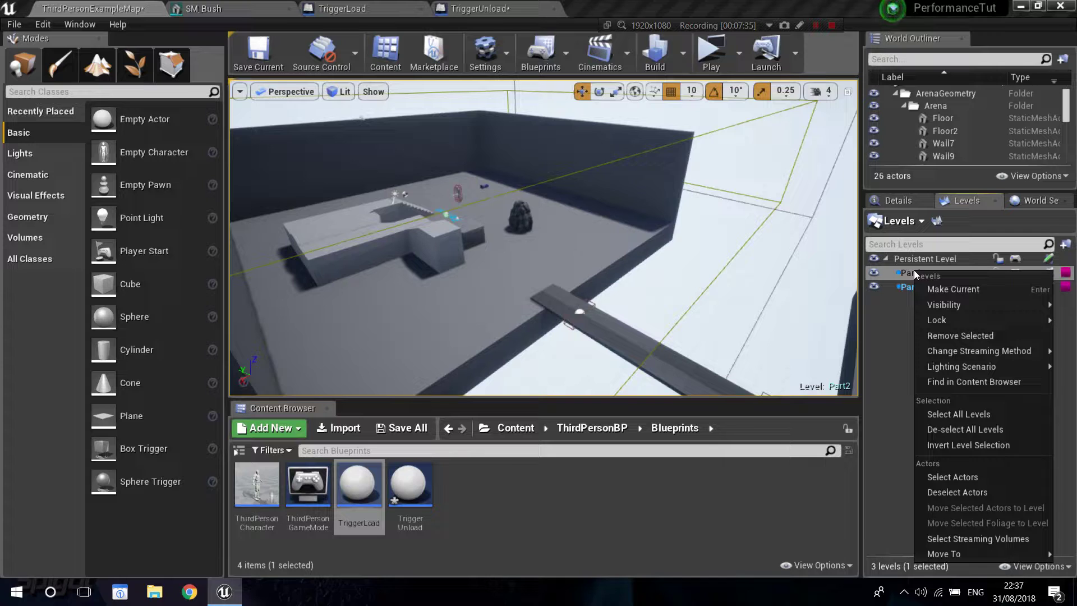
mouse_move(955, 304)
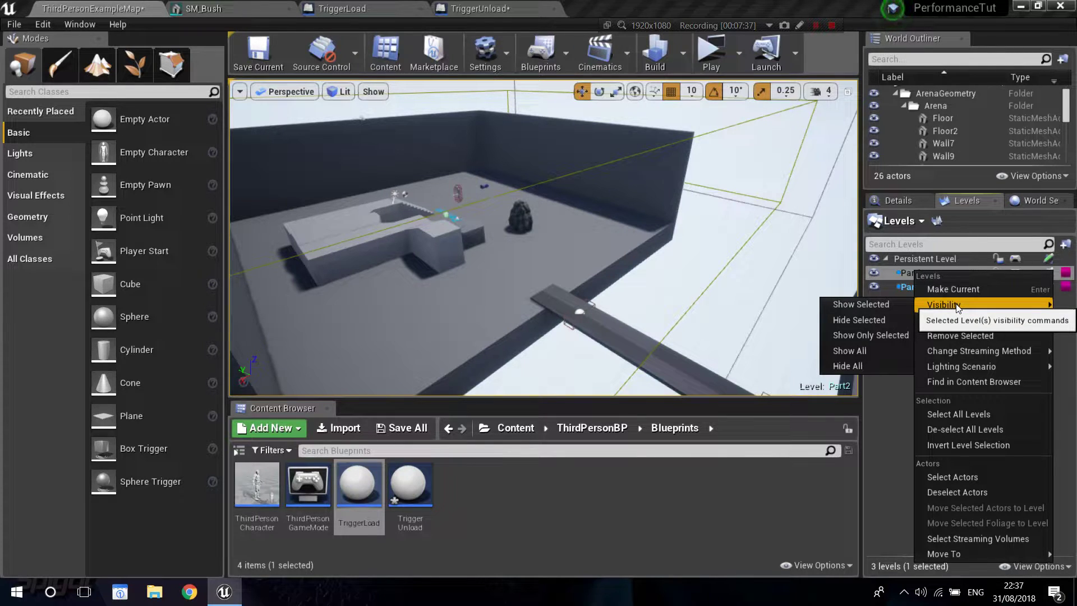
mouse_move(987, 555)
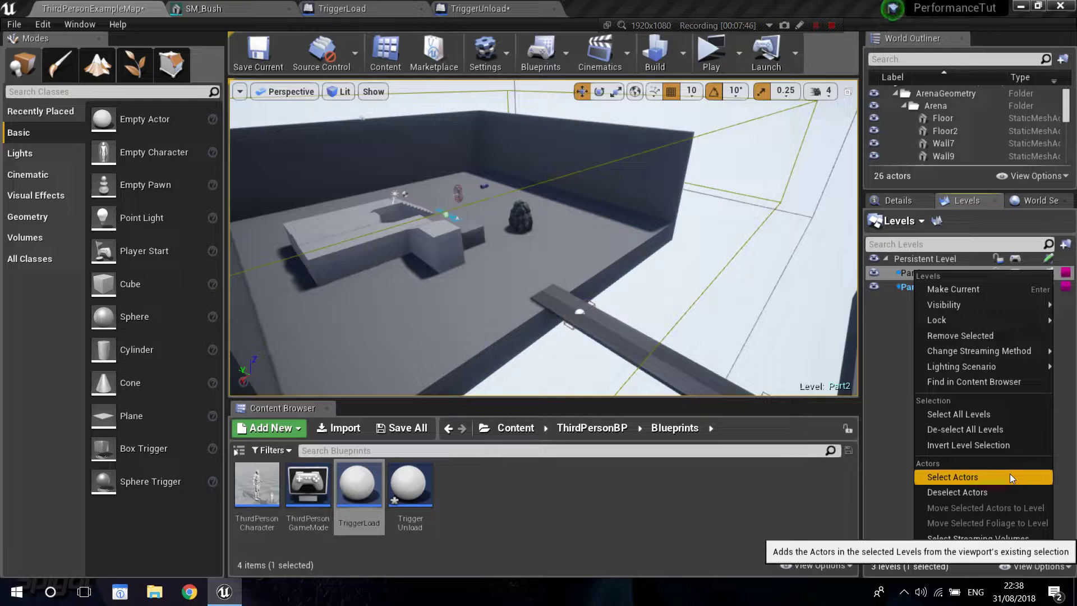
click(990, 492)
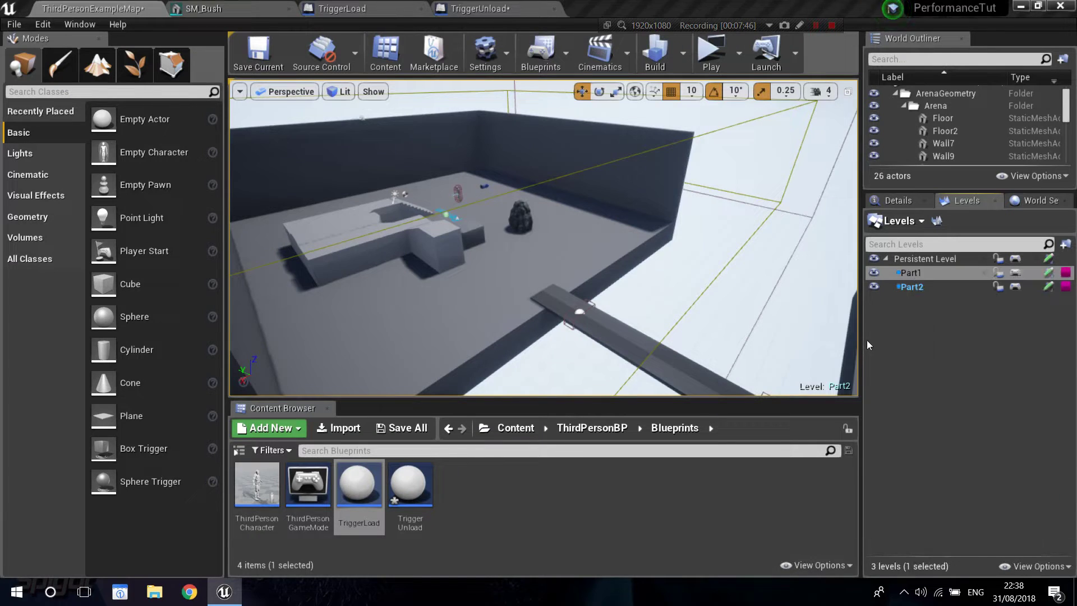
Set the default streaming method for new levels to Always Loaded.
click(917, 272)
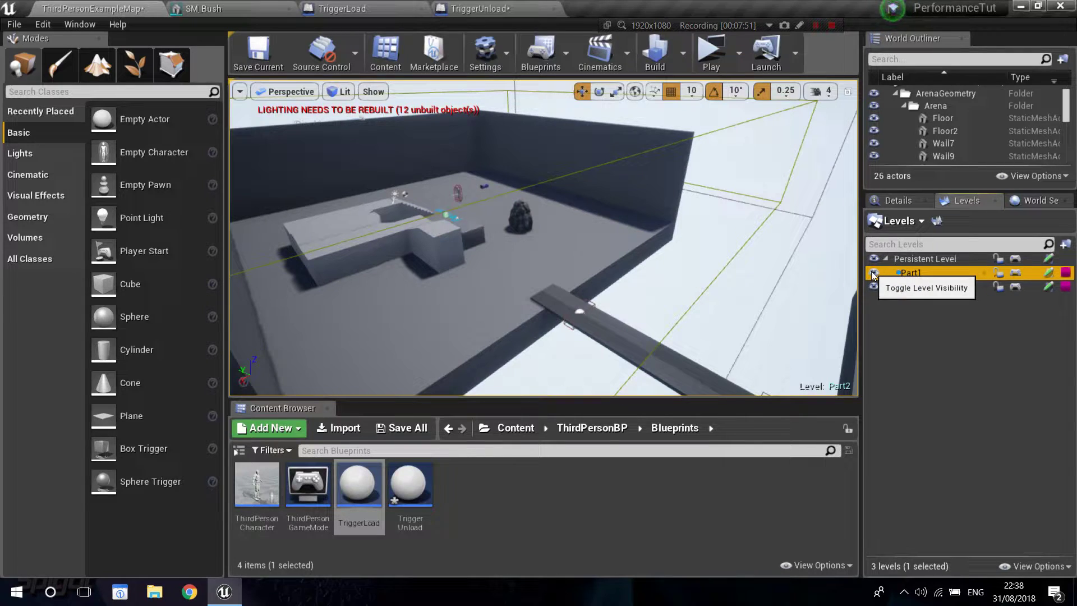
click(914, 222)
mouse_move(946, 305)
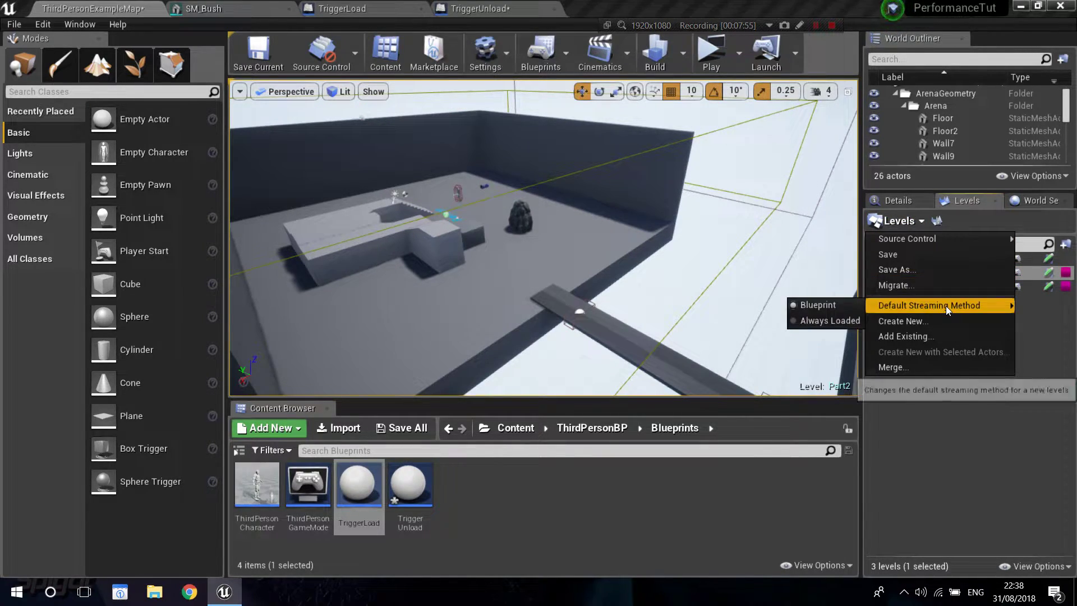
click(823, 319)
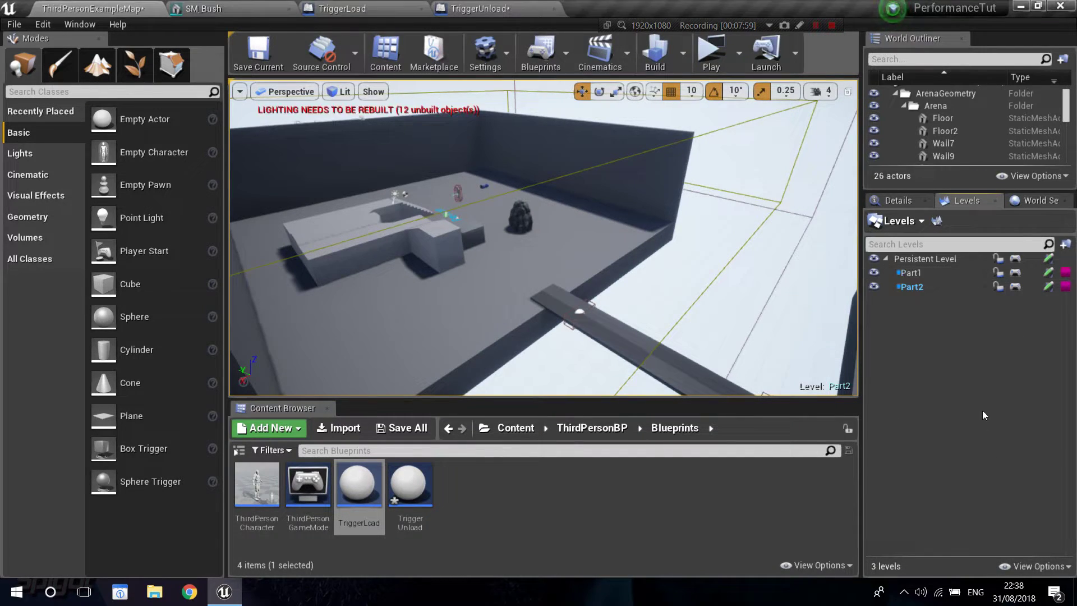
click(912, 274)
right_click(912, 274)
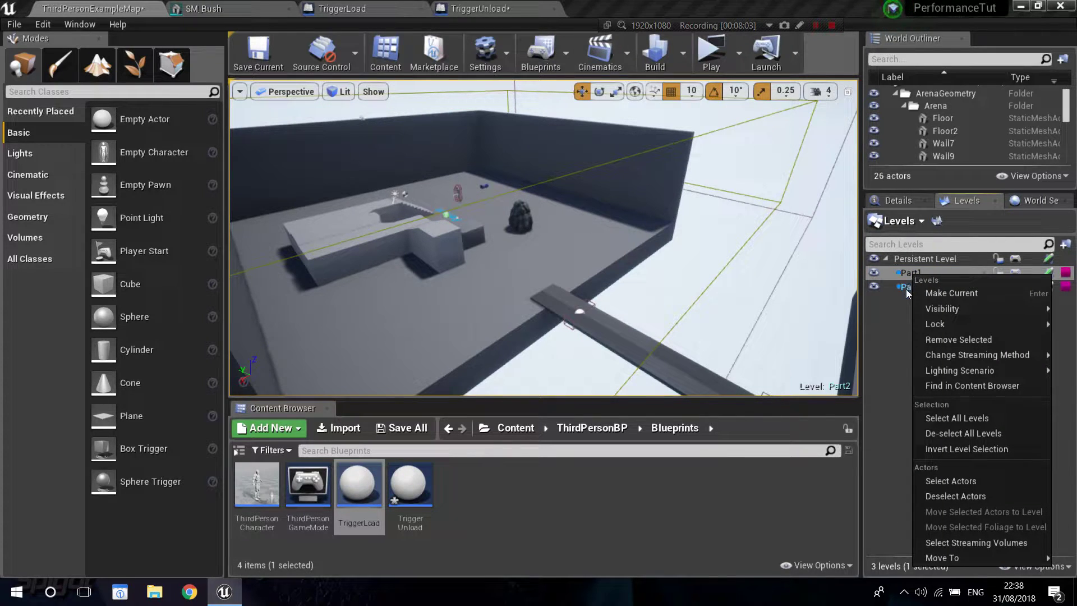
mouse_move(1008, 556)
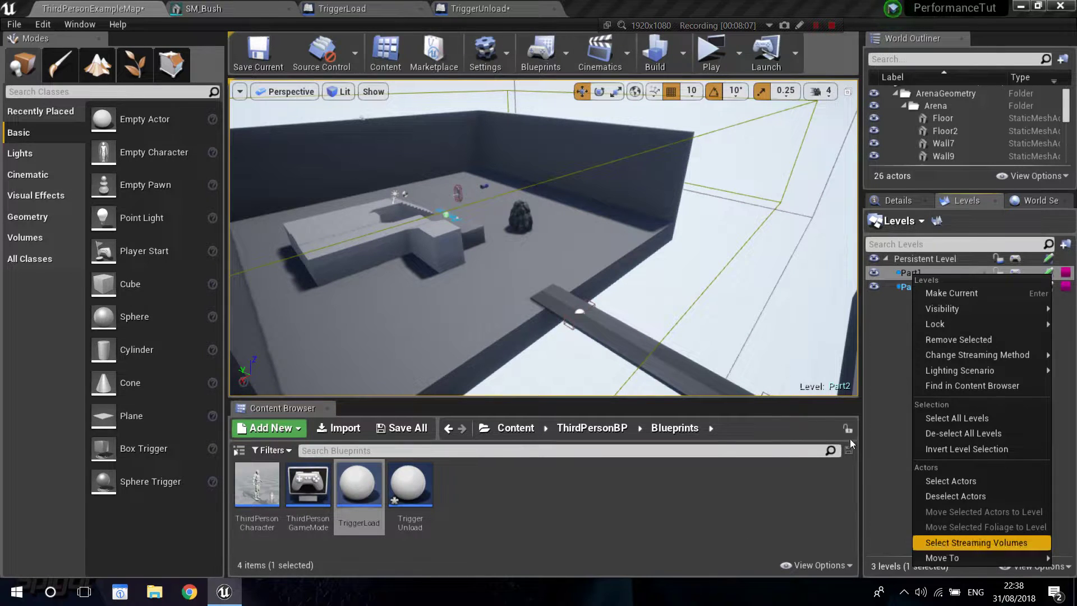
click(954, 540)
right_drag(543, 238, 513, 194)
right_drag(474, 147, 518, 203)
right_drag(543, 255, 543, 258)
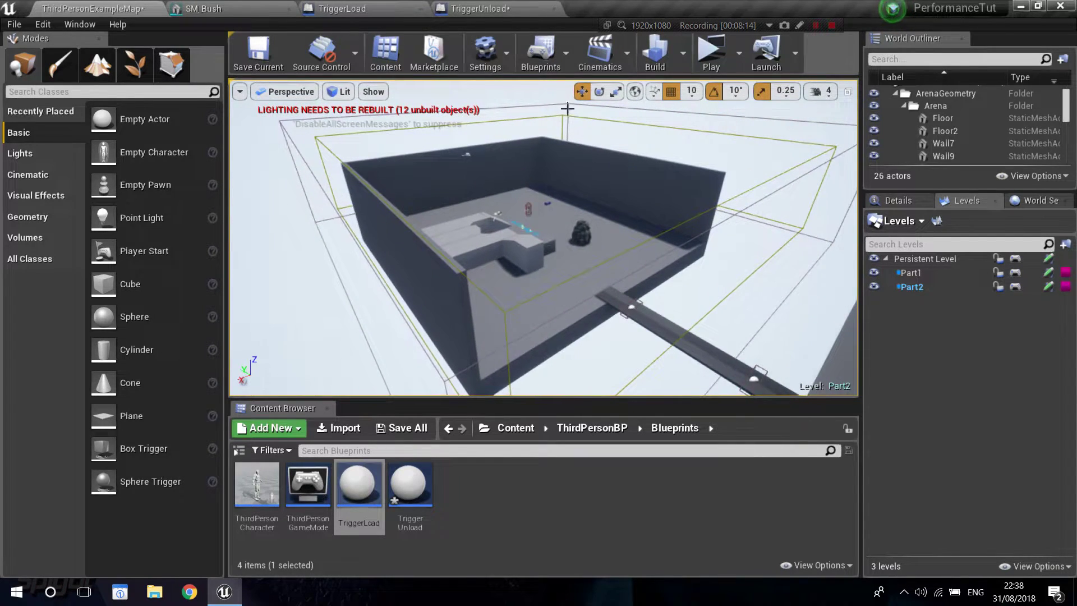
Open the map's level blueprint and add an Event BeginPlay node to its event graph.
click(548, 56)
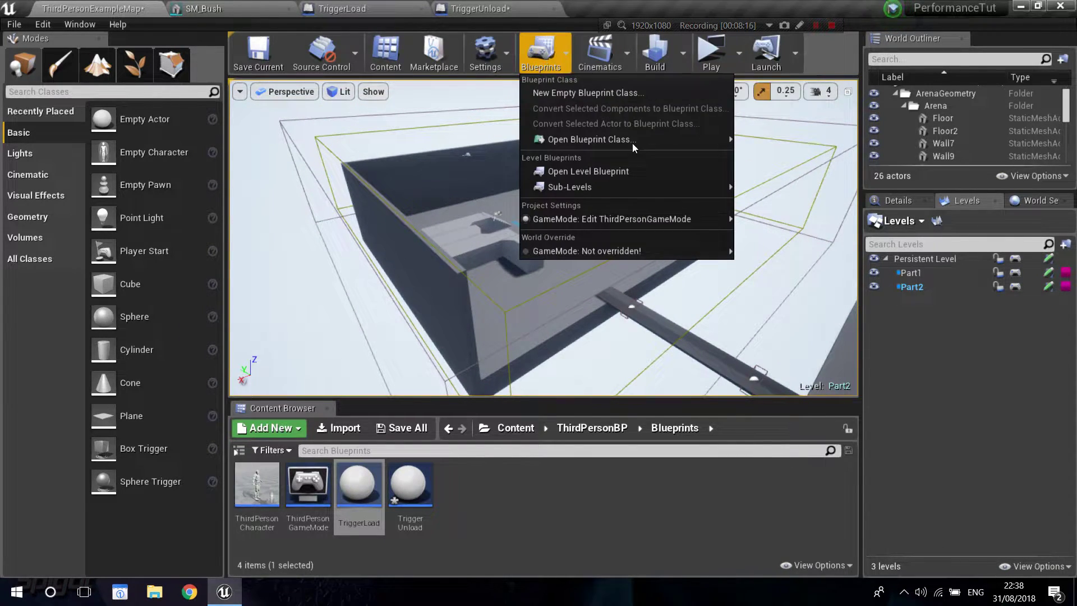
click(612, 171)
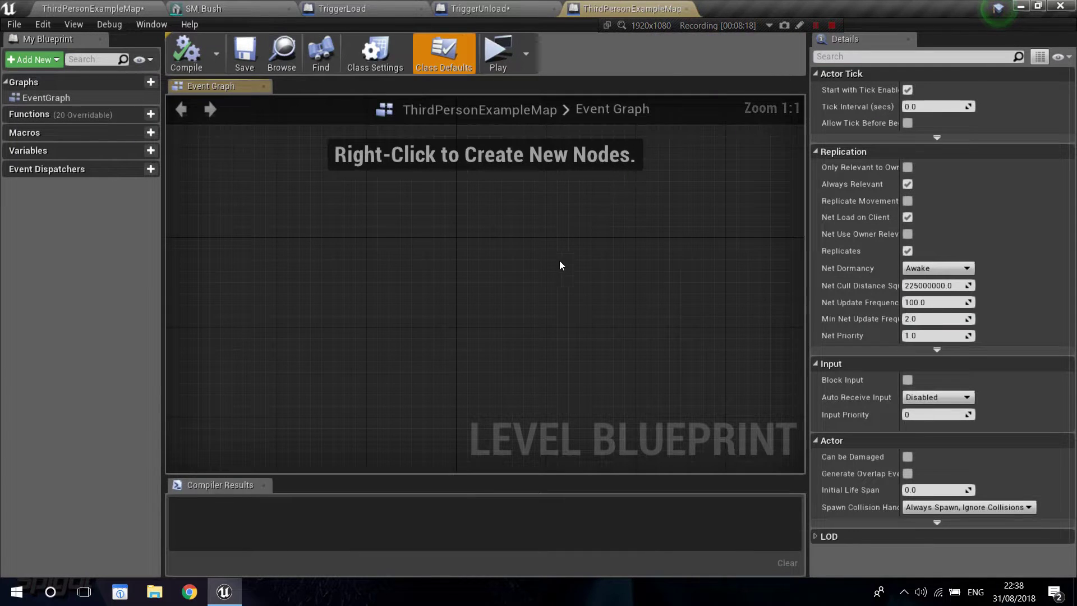
right_click(420, 315)
text(eve)
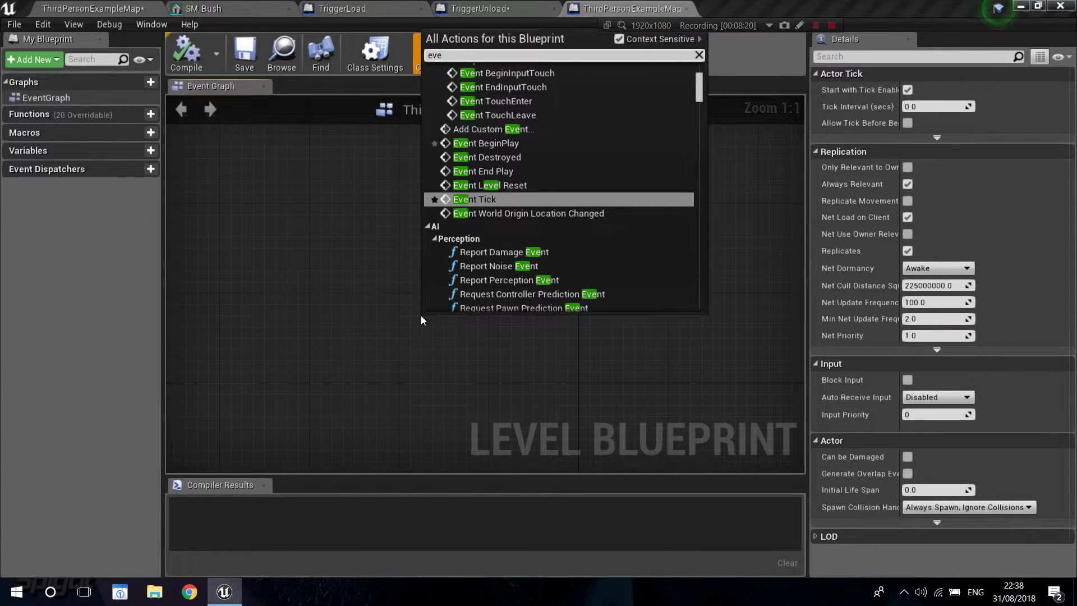
text(nt begin)
key(Return)
scroll(399, 263, up, 1)
right_drag(398, 263, 473, 270)
click(367, 263)
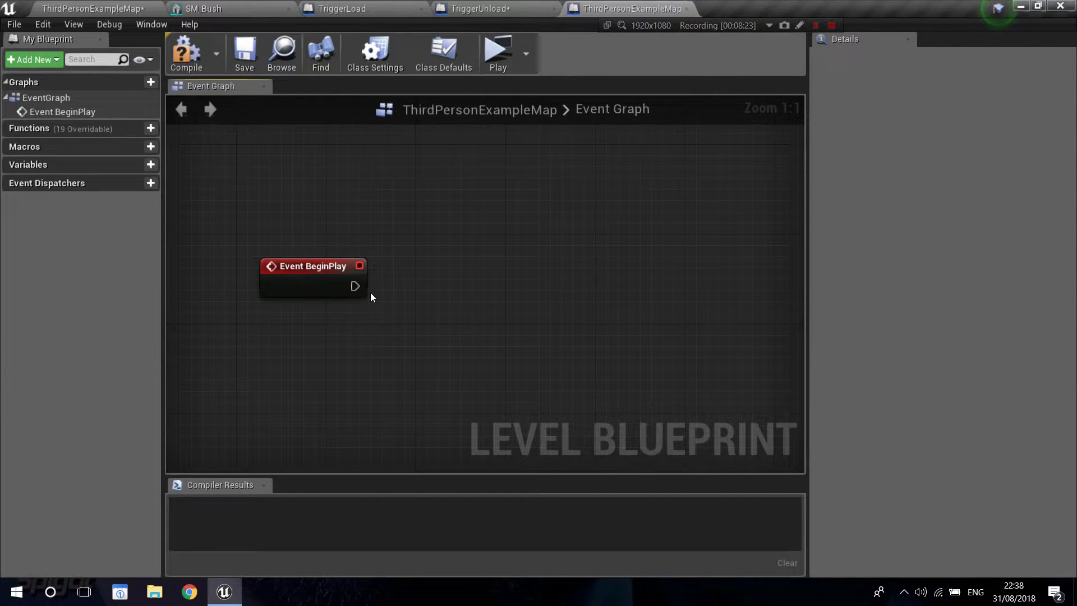
Connect a Load Stream Level node to Event BeginPlay and set its level name to Part1.
drag(424, 290, 426, 285)
text(load)
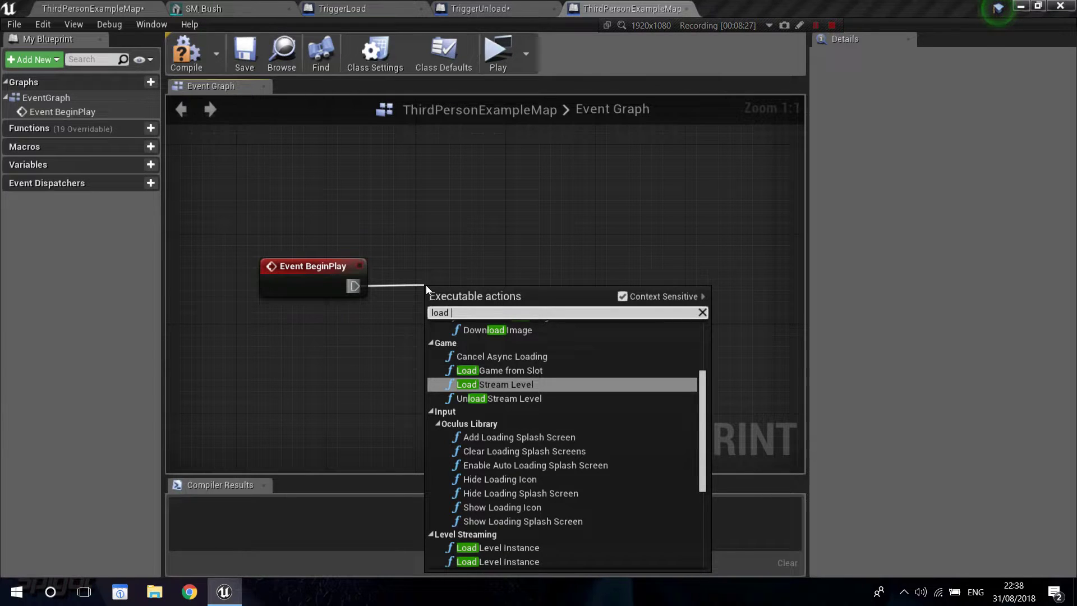
key(Return)
click(446, 279)
drag(447, 293, 445, 260)
click(490, 306)
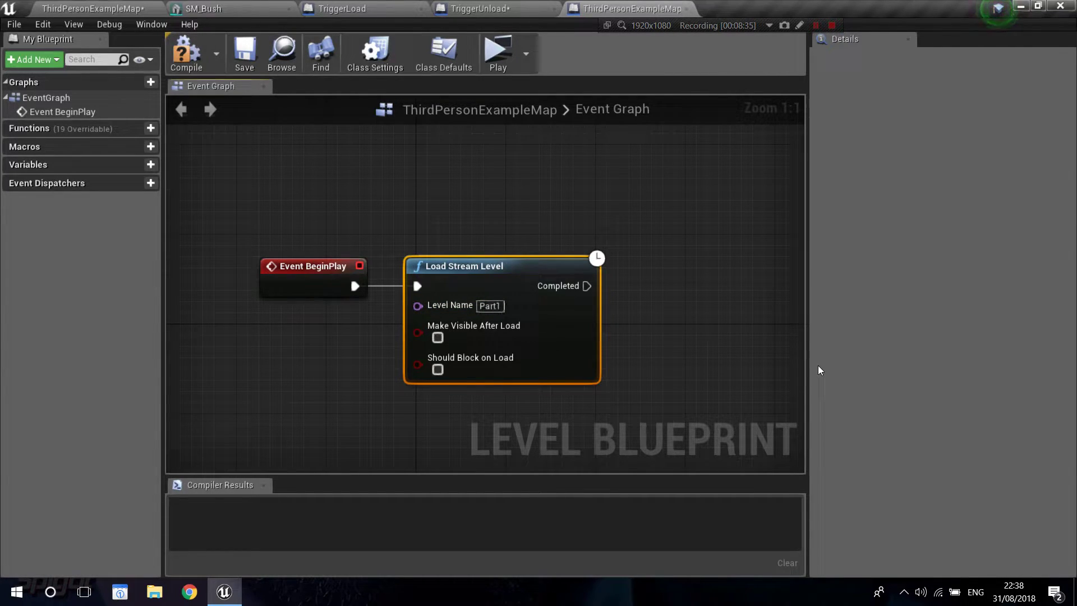
click(81, 7)
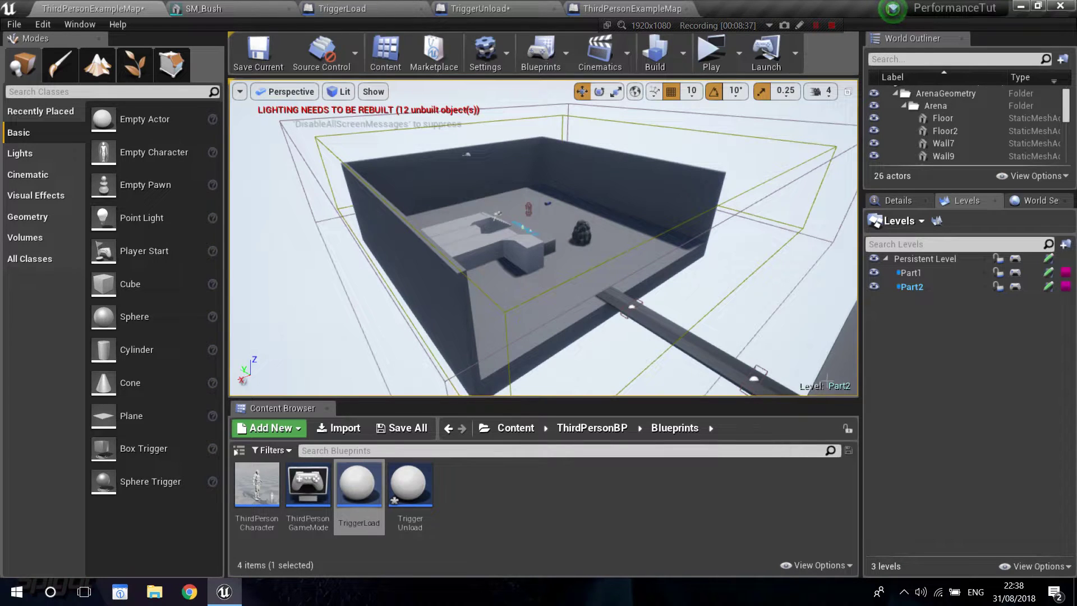
click(486, 498)
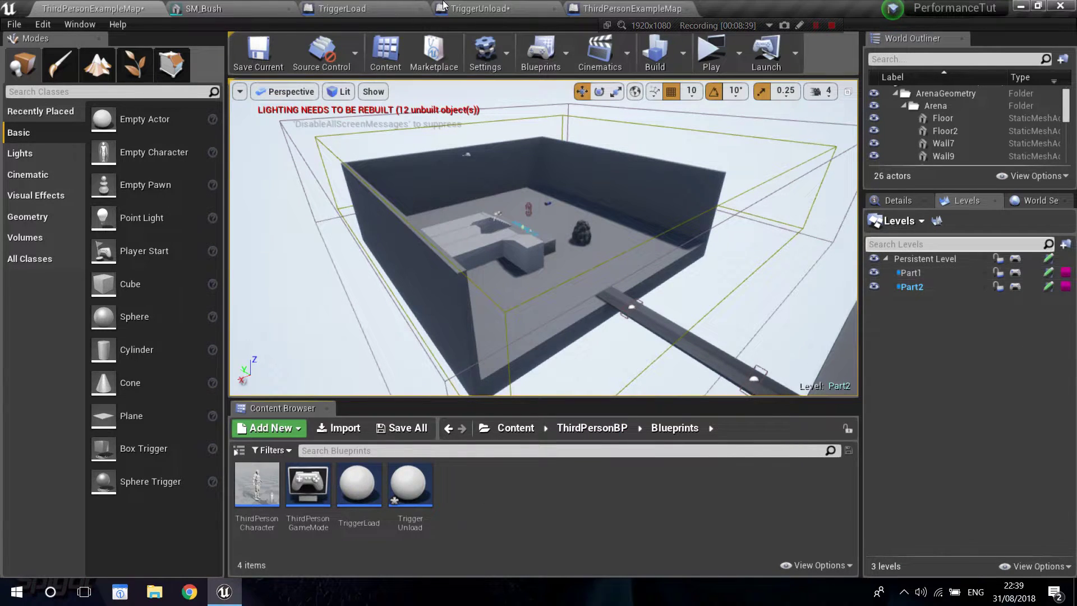
click(614, 10)
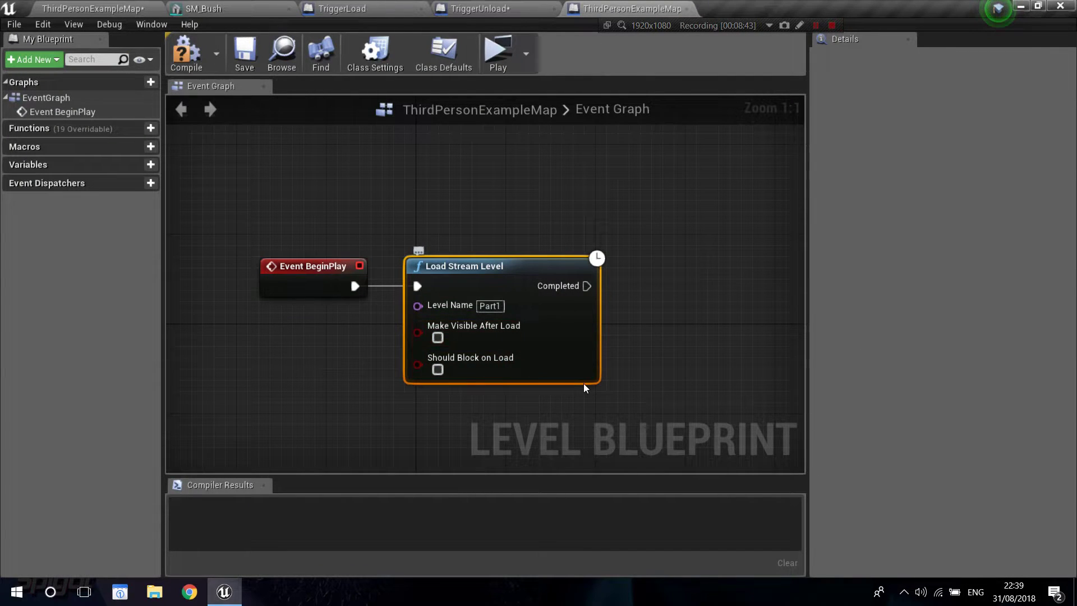
Enable Make Visible After Load on the Load Stream Level node, then compile and save the level blueprint.
click(437, 337)
click(414, 436)
right_drag(414, 436, 390, 399)
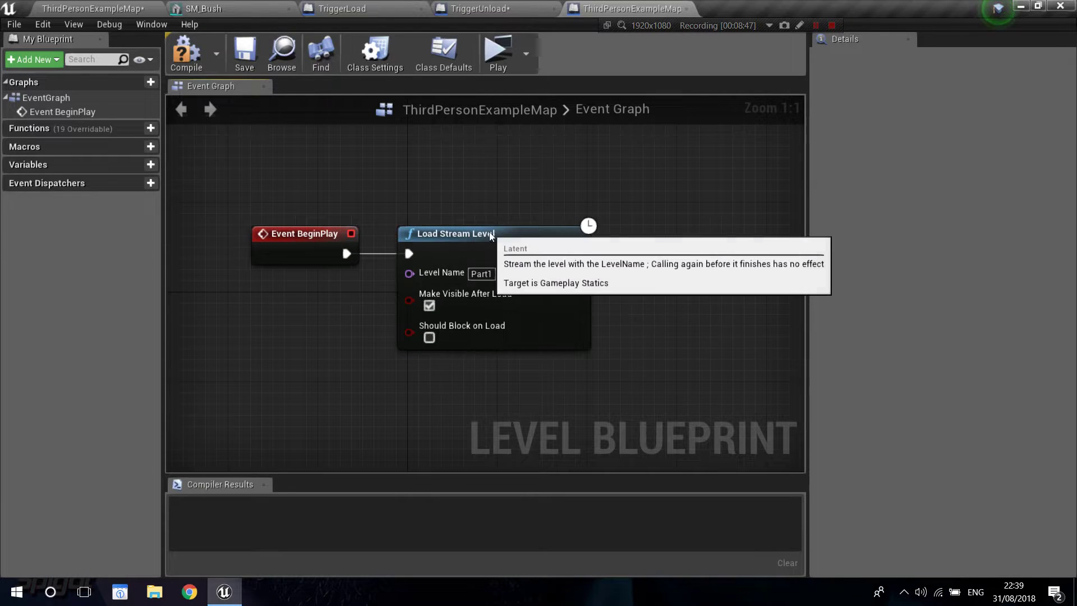
drag(490, 232, 501, 232)
click(504, 187)
click(186, 54)
click(245, 53)
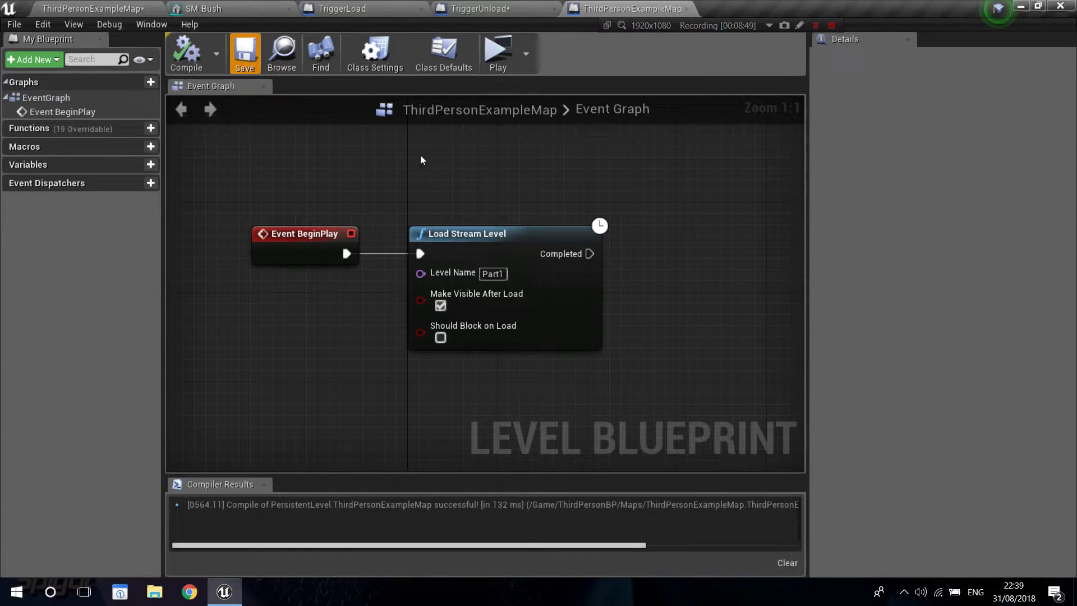
Return to the map and raise the ThirdPersonCharacter slightly above the arena floor.
click(128, 7)
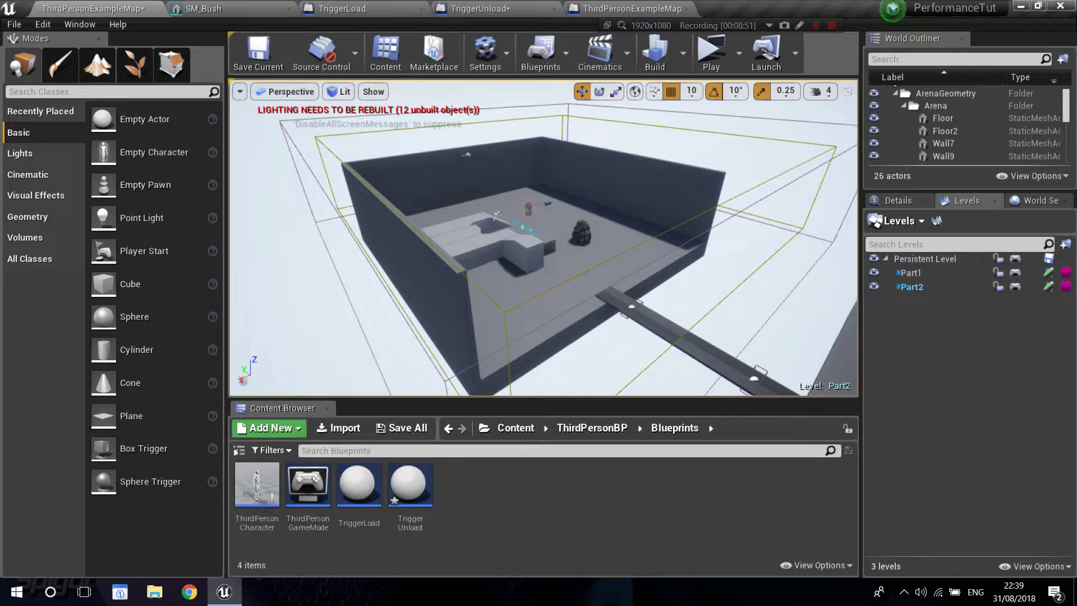
click(528, 207)
drag(527, 168, 528, 150)
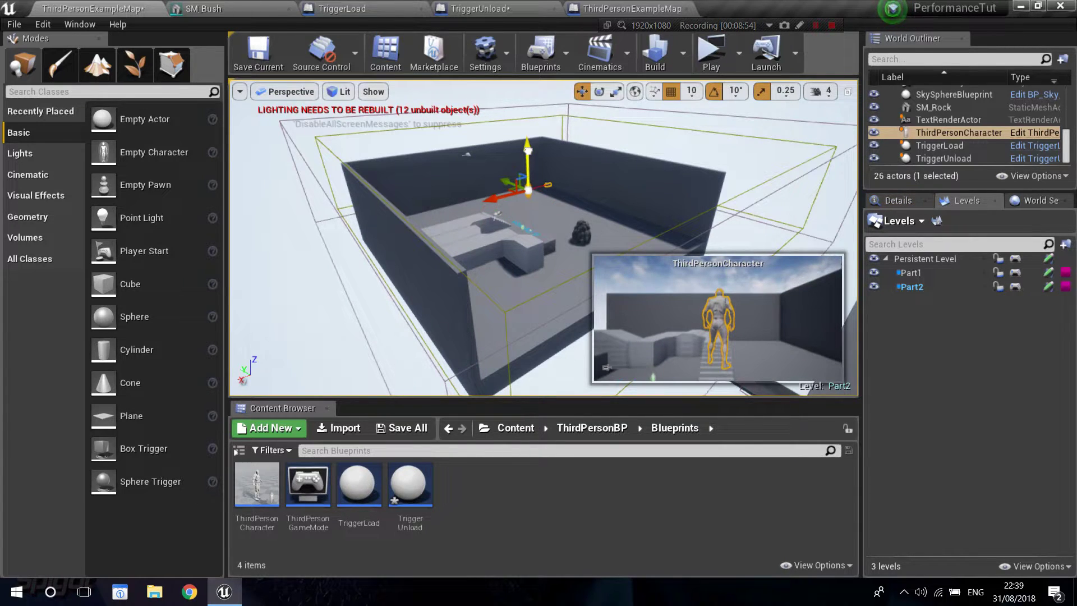
click(553, 124)
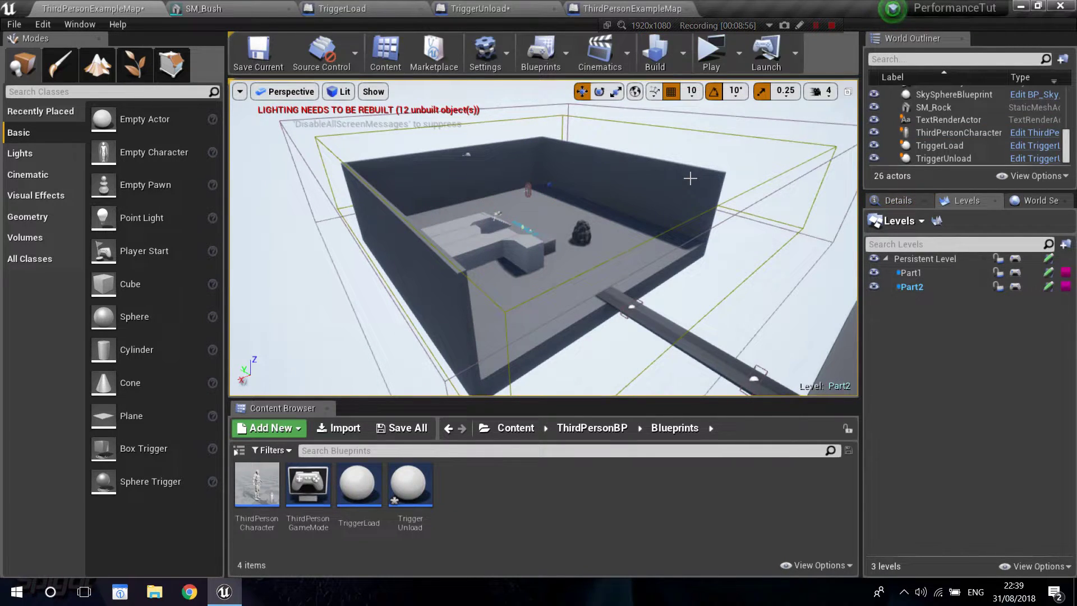
Play the map, run the character out of the arena along the walkway, jump at its end, and stop playing.
click(708, 56)
key(w)
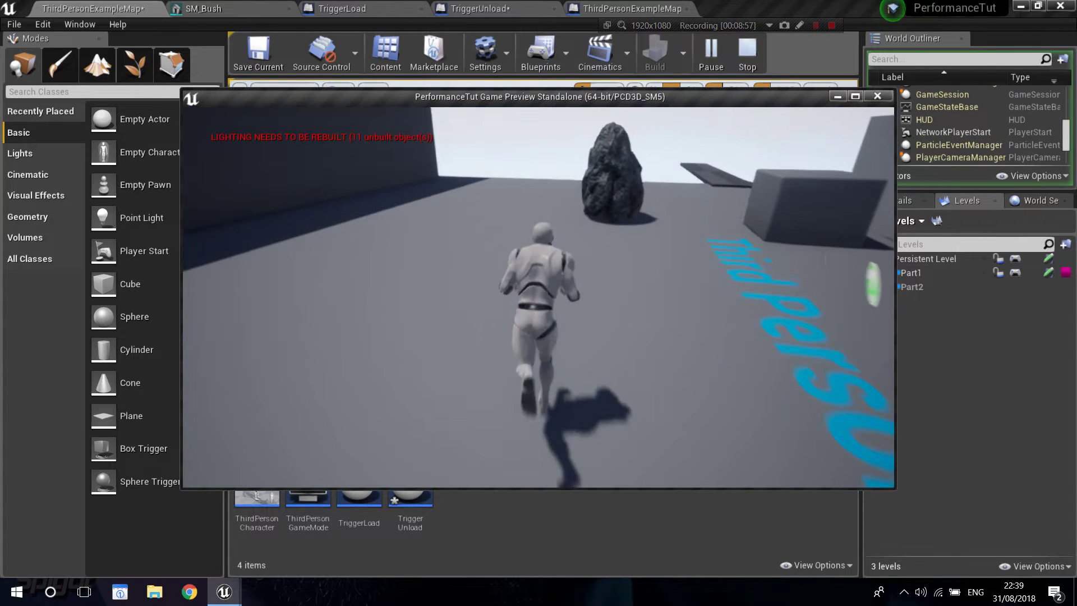
key(d)
key(d)
key(w)
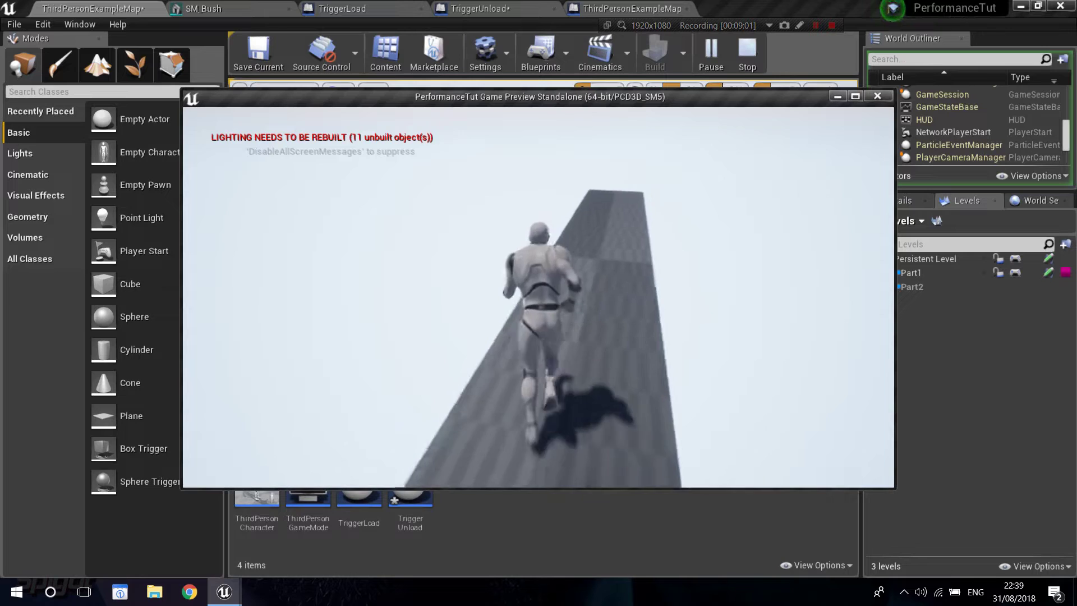
key(space)
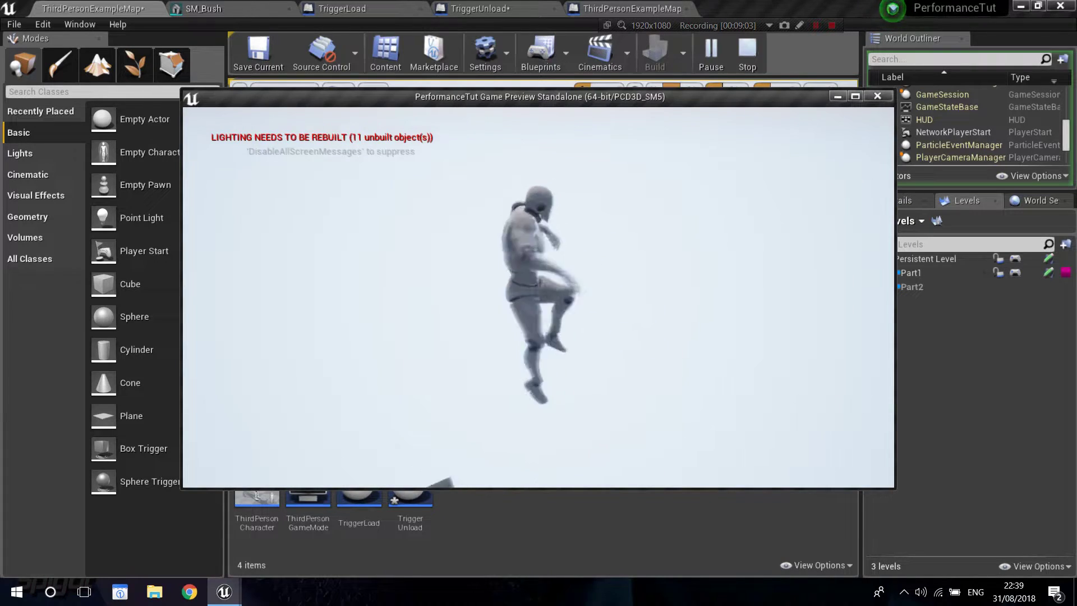
key(Escape)
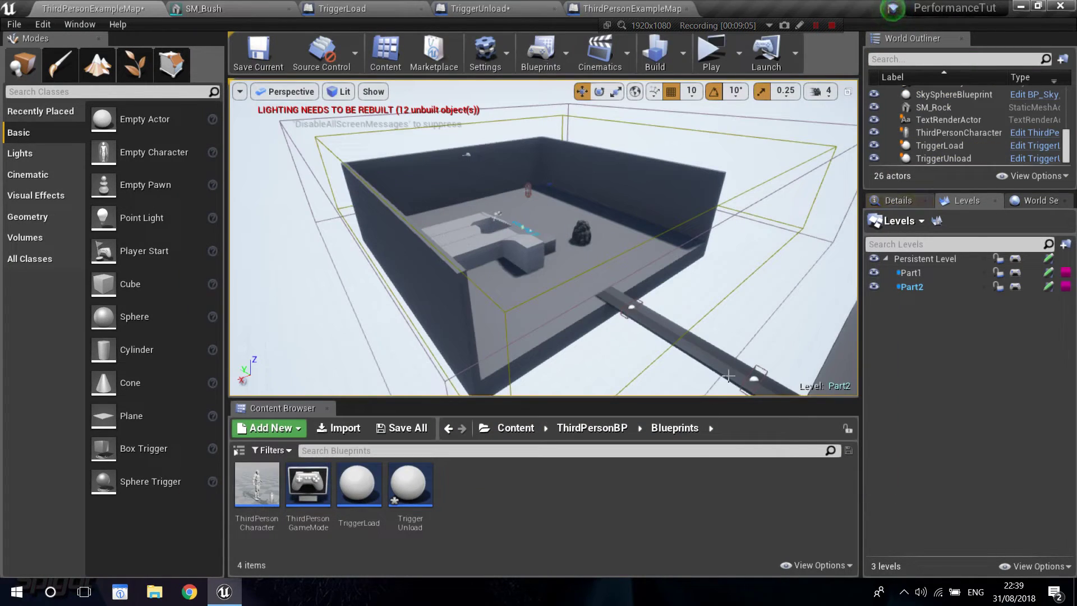
In the TriggerLoad blueprint, connect a Load Stream Level node to the box's On Component Begin Overlap event.
key(w)
right_drag(568, 191, 568, 189)
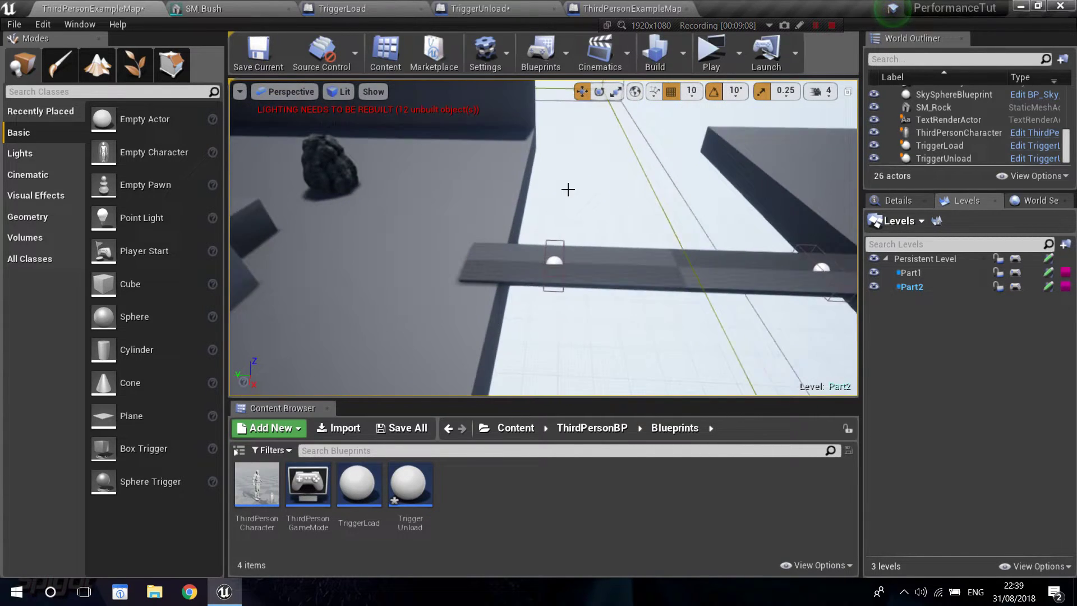
click(557, 269)
right_drag(531, 251, 532, 251)
click(370, 8)
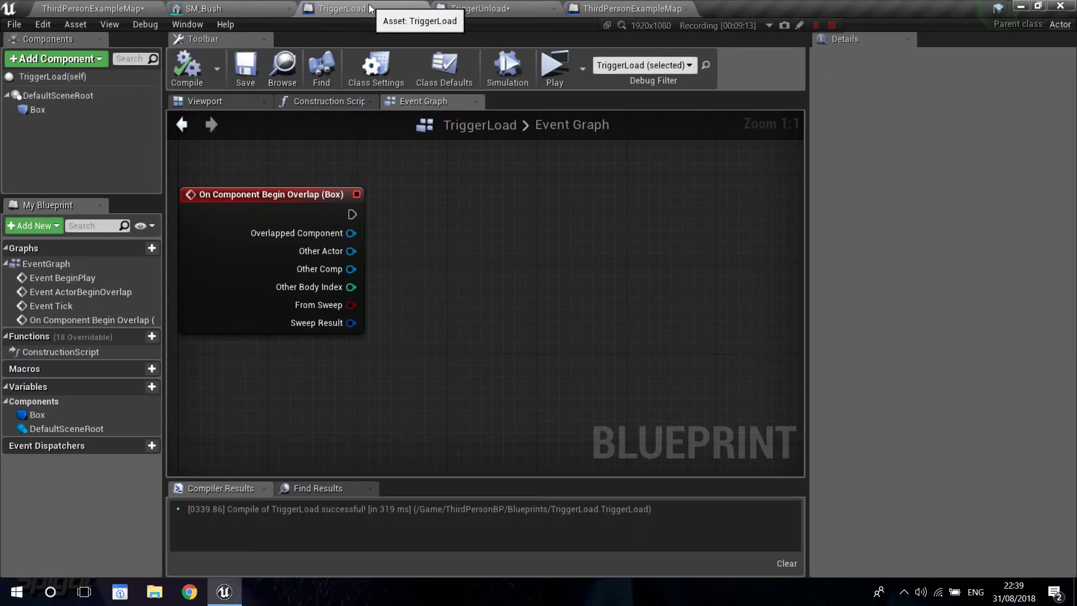
drag(371, 219, 445, 217)
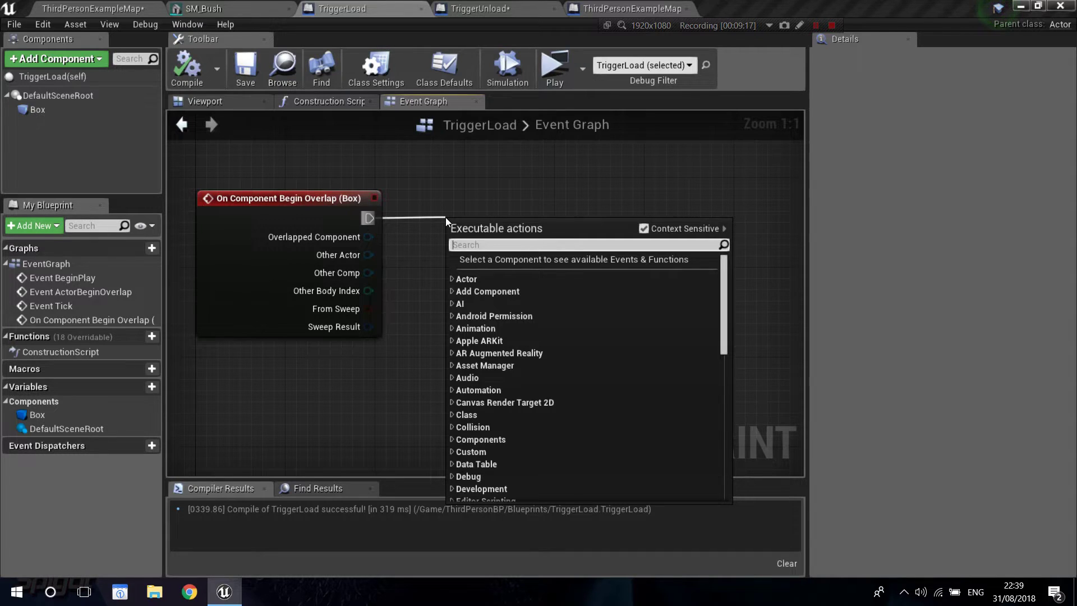
text(strea)
key(Up)
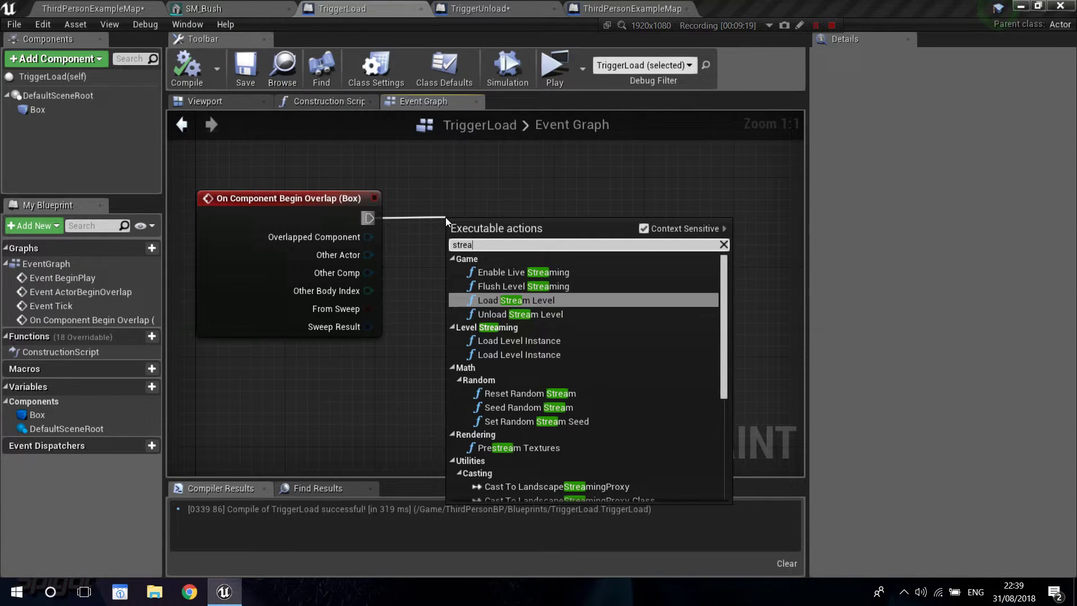
key(Return)
right_drag(724, 220, 560, 217)
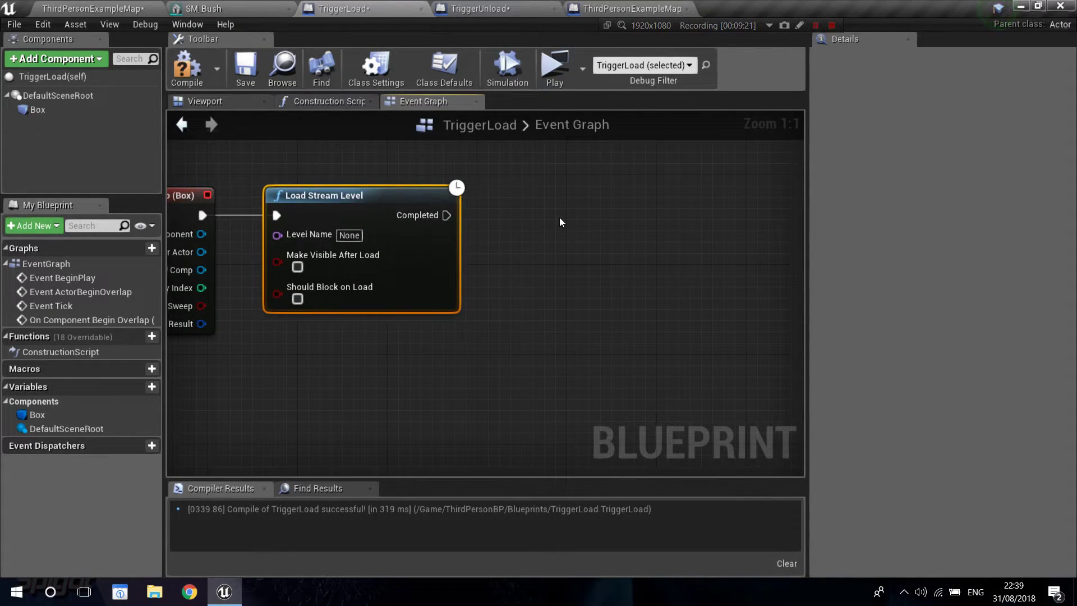
Add an Unload Stream Level node and connect it to the Completed output of Load Stream Level.
right_click(557, 217)
text(unload)
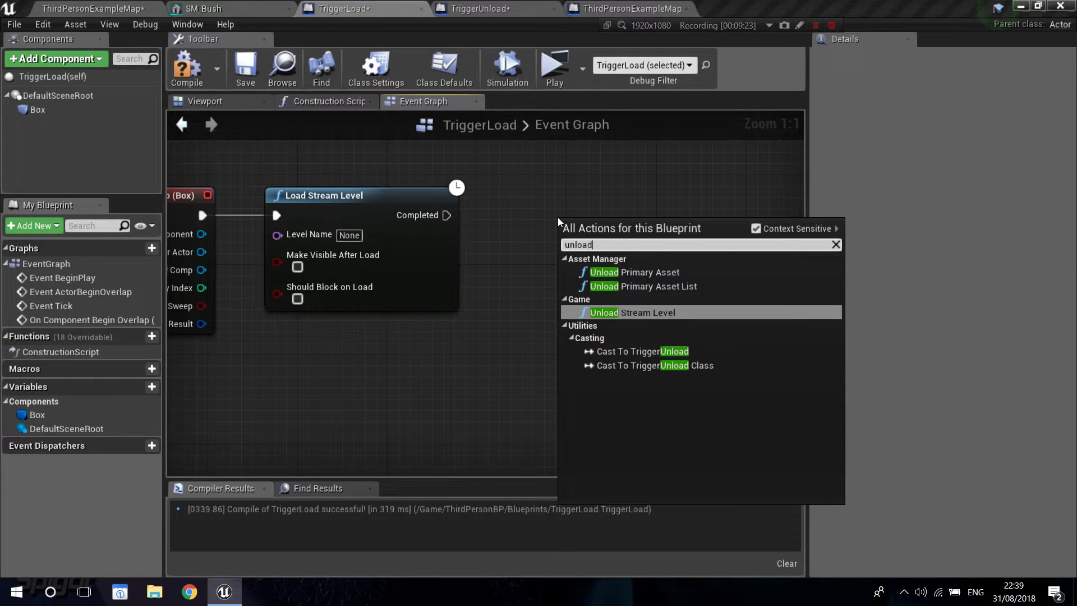
key(Return)
mouse_move(603, 224)
mouse_down()
mouse_move(571, 180)
mouse_move(544, 204)
mouse_move(589, 214)
mouse_up()
click(535, 291)
right_drag(535, 291, 666, 289)
Set Load Stream Level to Part2 with Make Visible After Load enabled, and Unload Stream Level to Part1.
click(68, 6)
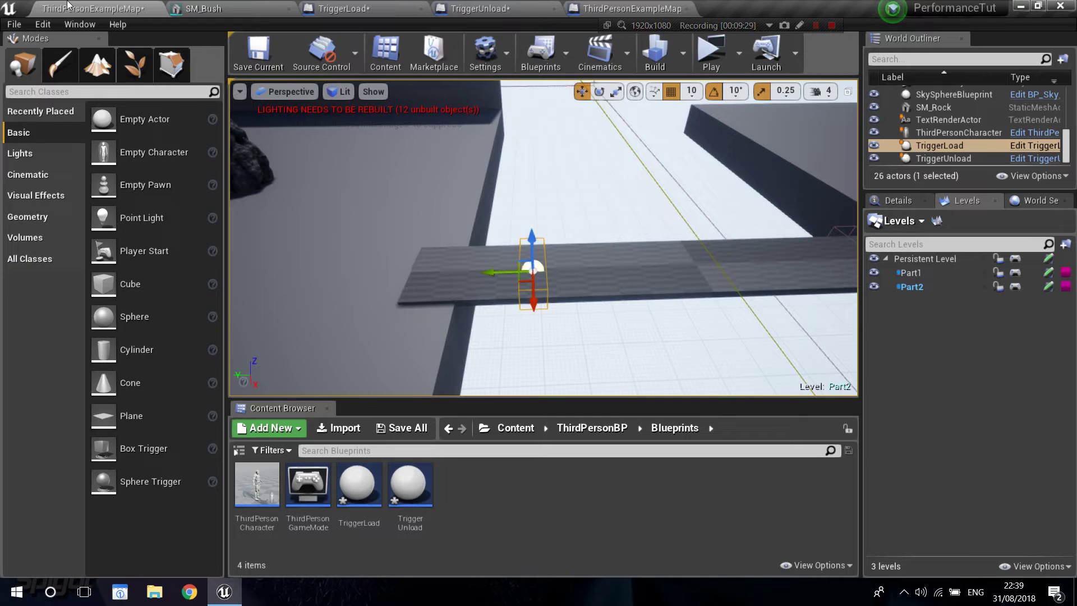
click(343, 9)
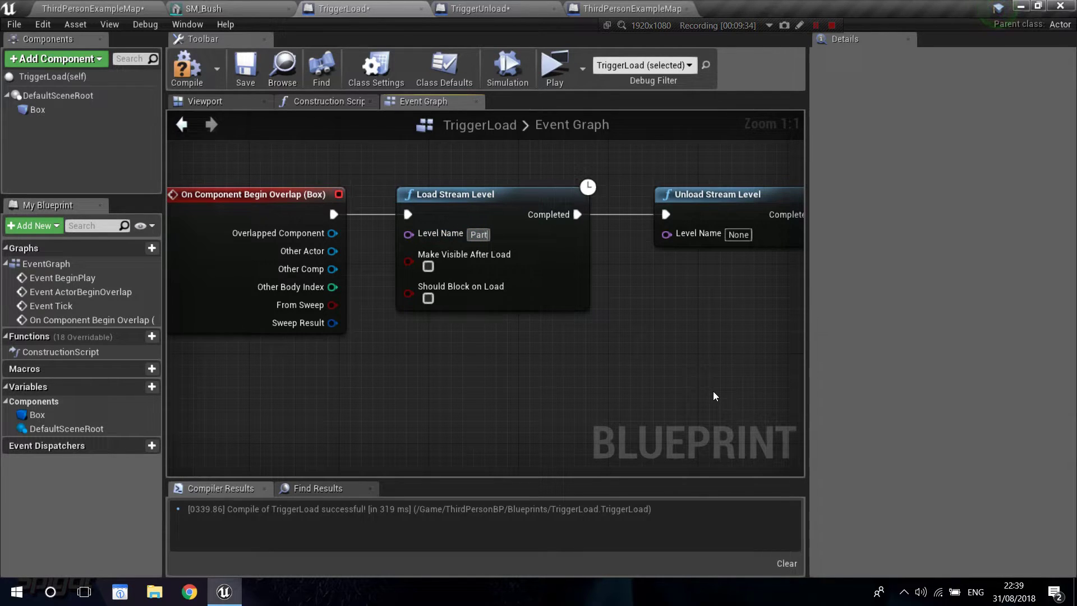
click(427, 266)
right_drag(733, 274, 689, 283)
click(699, 245)
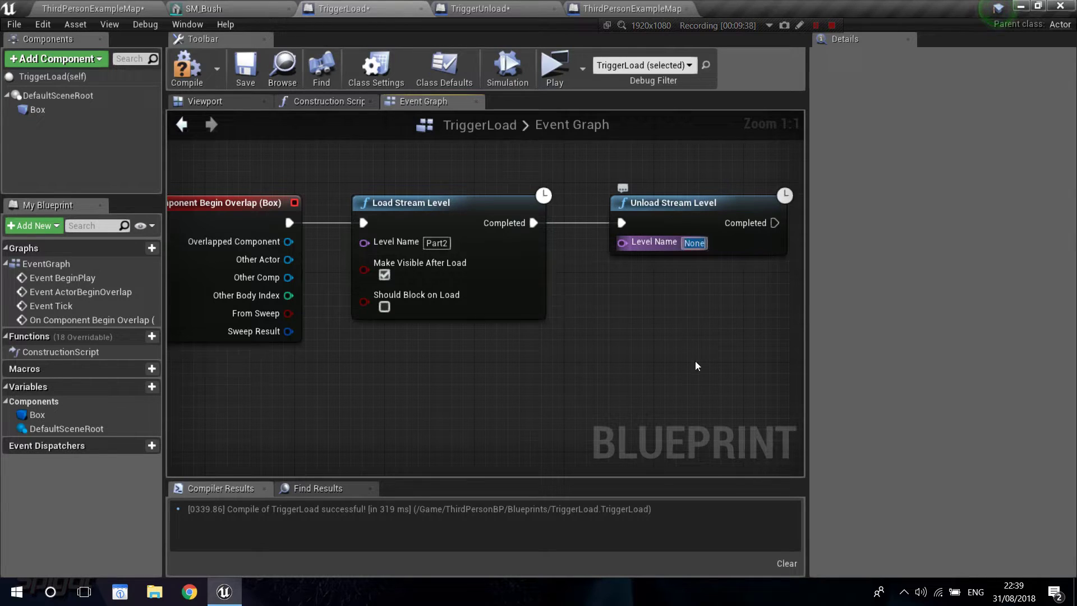
text(Par)
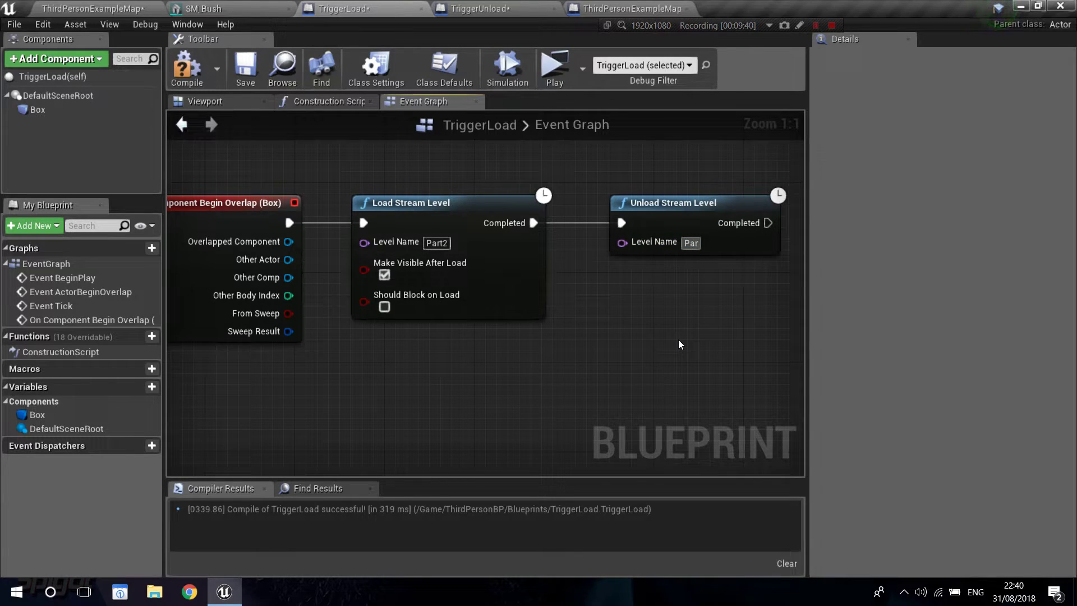
text(t1)
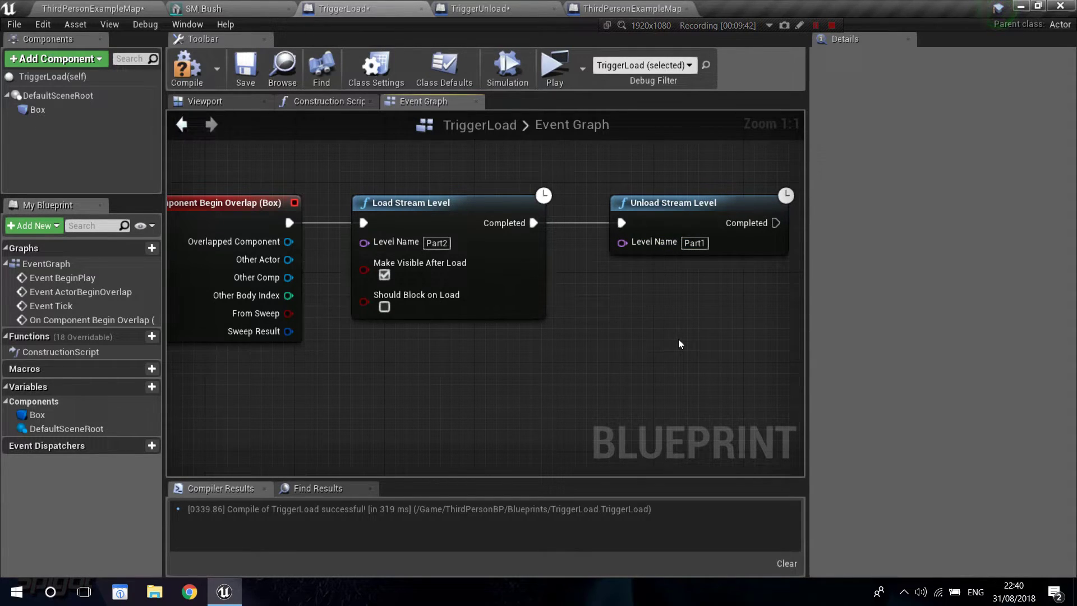
Compile and save the TriggerLoad blueprint, and return to the map.
scroll(674, 309, down, 3)
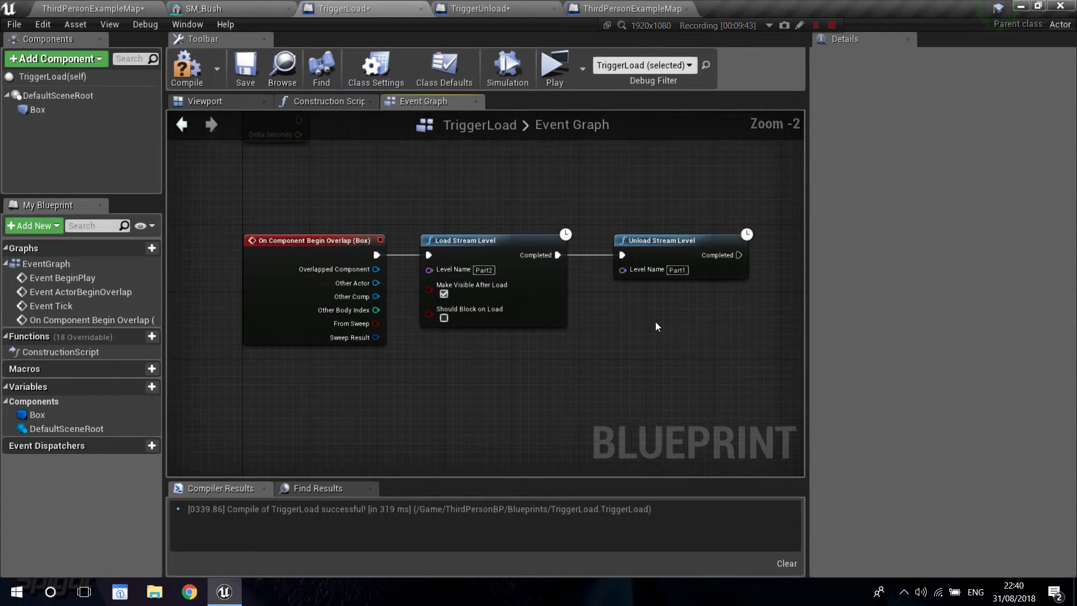
click(190, 83)
click(233, 76)
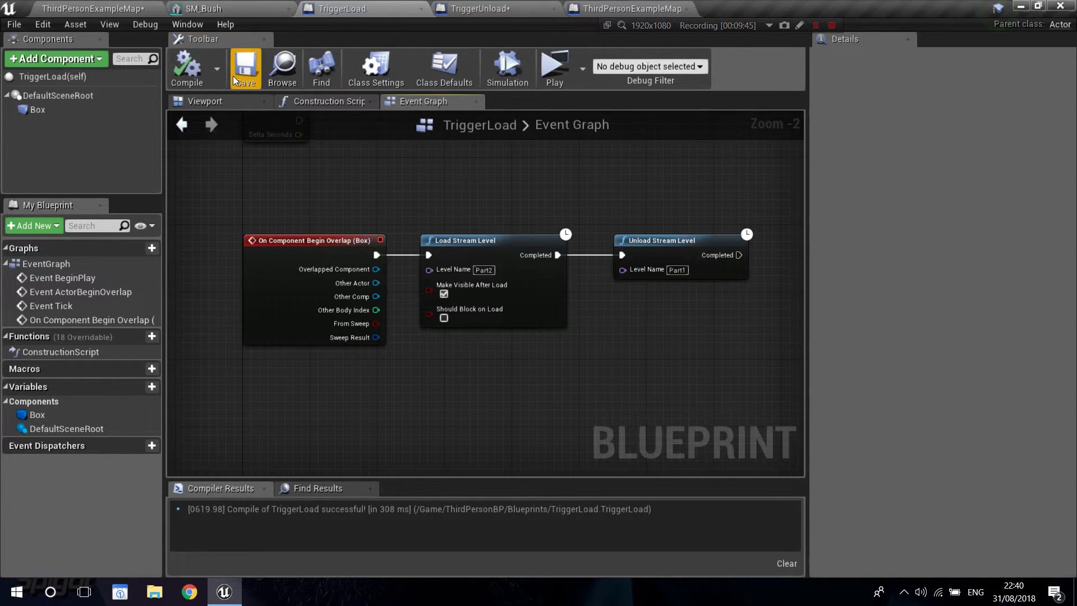
click(125, 5)
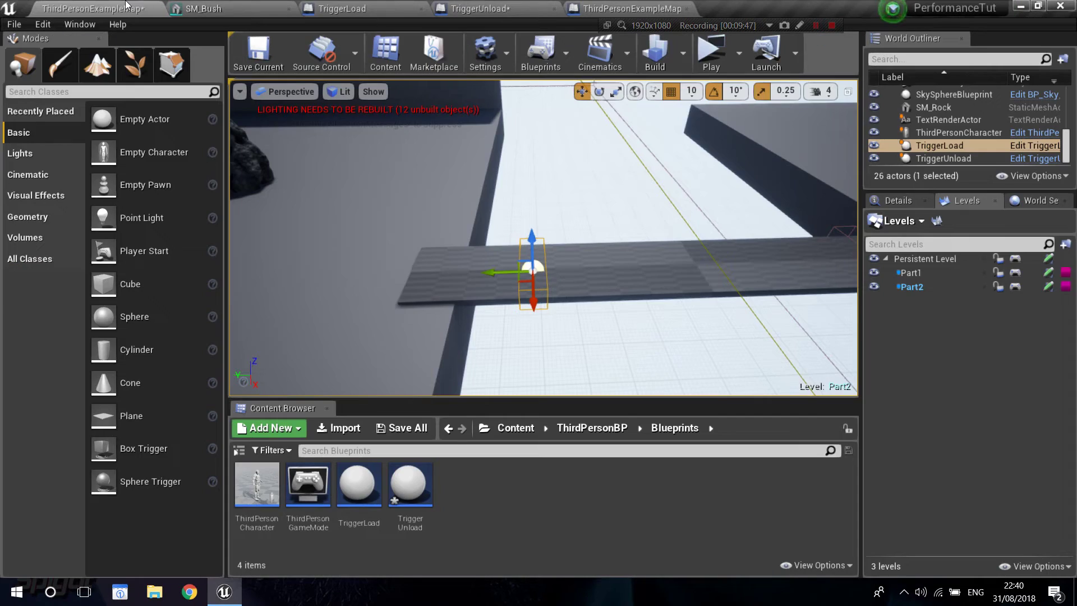
In the map, move the TriggerLoad box along the walkway to its middle, between the two platforms.
click(628, 11)
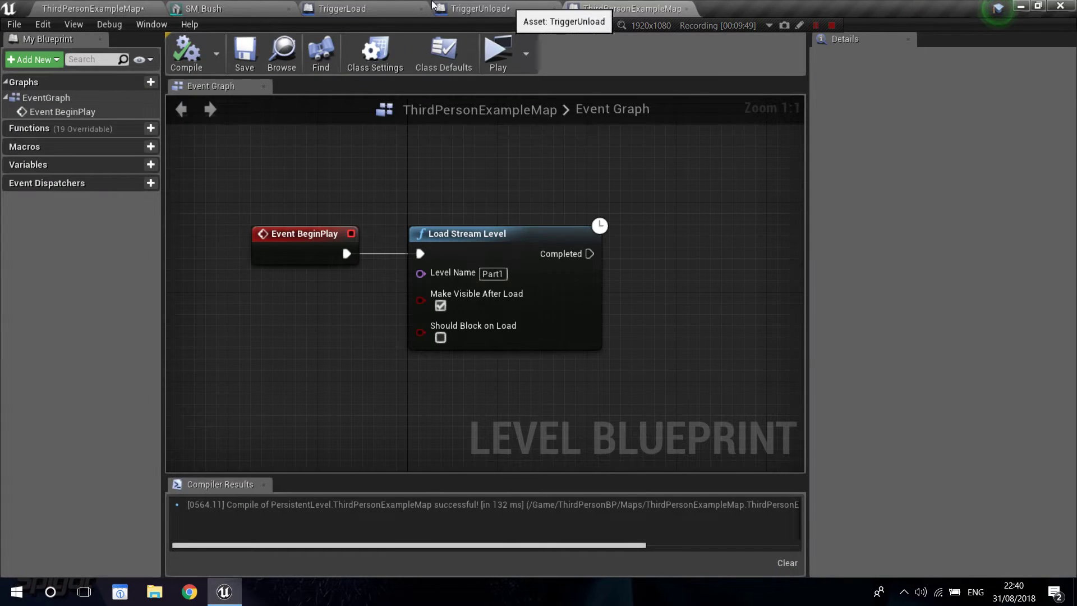
click(132, 5)
right_drag(665, 203, 695, 226)
right_drag(474, 253, 435, 255)
drag(428, 251, 548, 254)
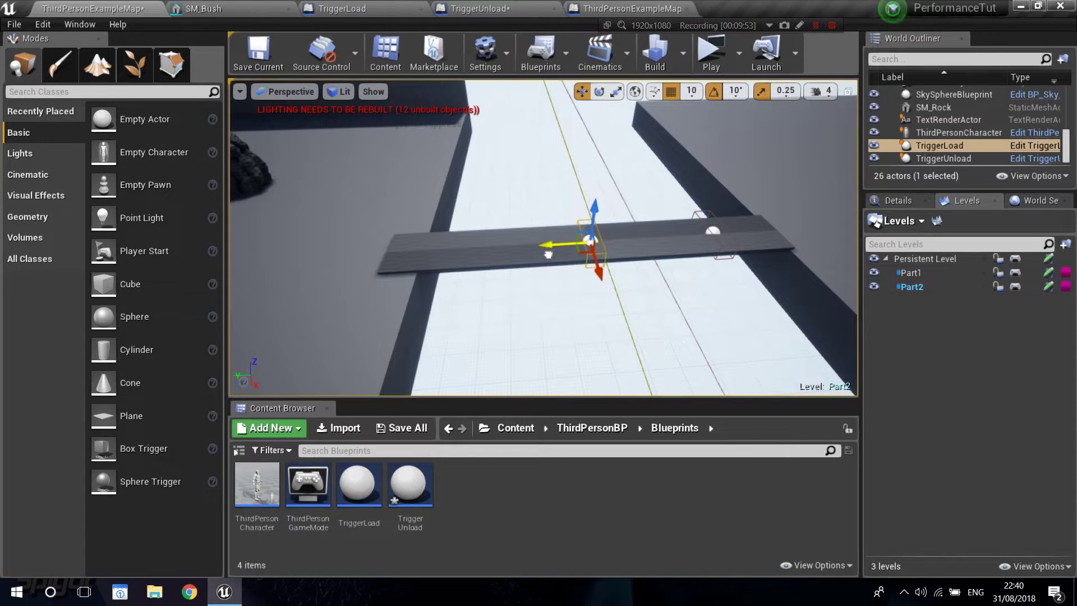
right_drag(553, 305, 530, 298)
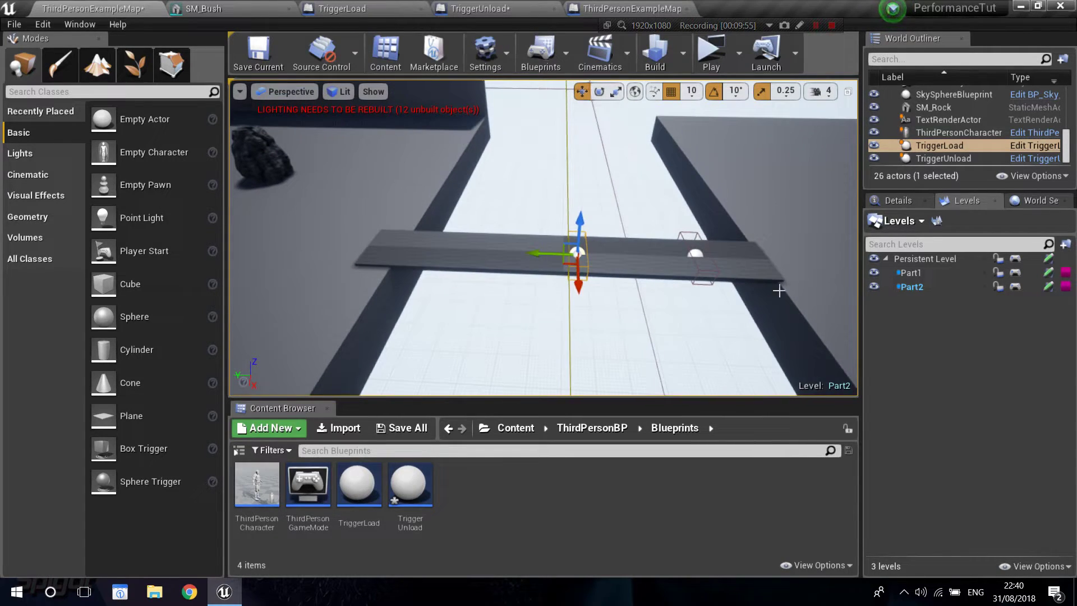
Delete the TriggerUnload actor from the walkway and save the current level.
click(690, 253)
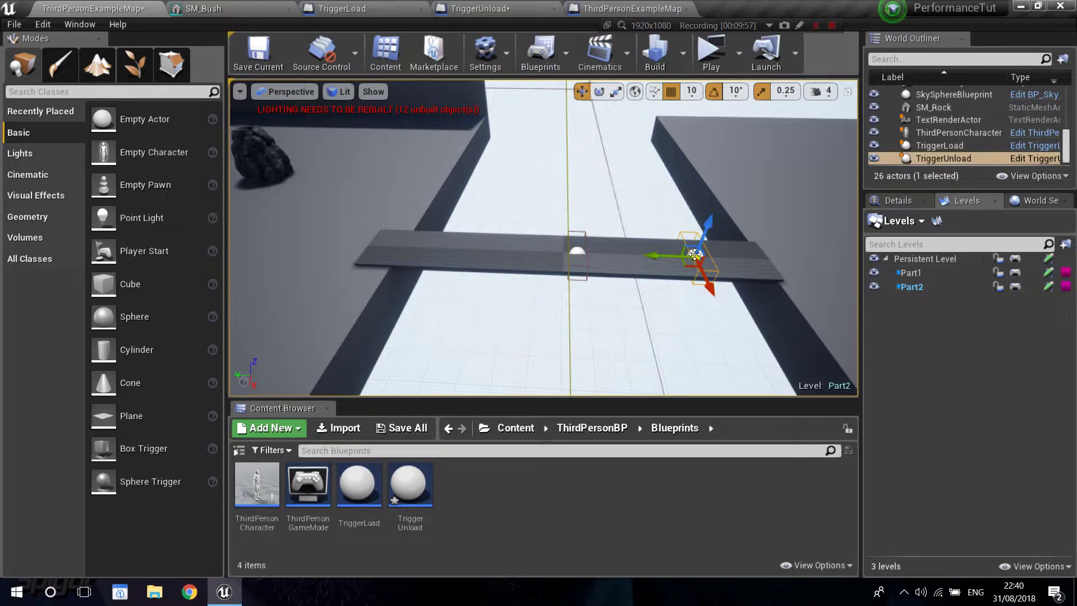
key(Delete)
click(255, 54)
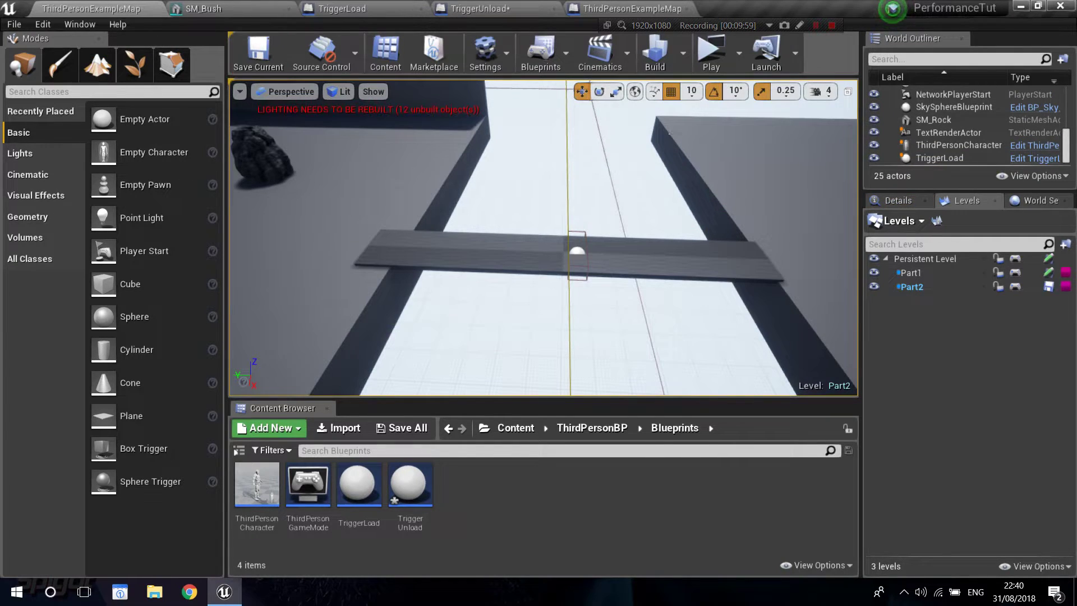
Play-test the map by running the character across the walkway and back through the trigger, and end the session.
click(709, 56)
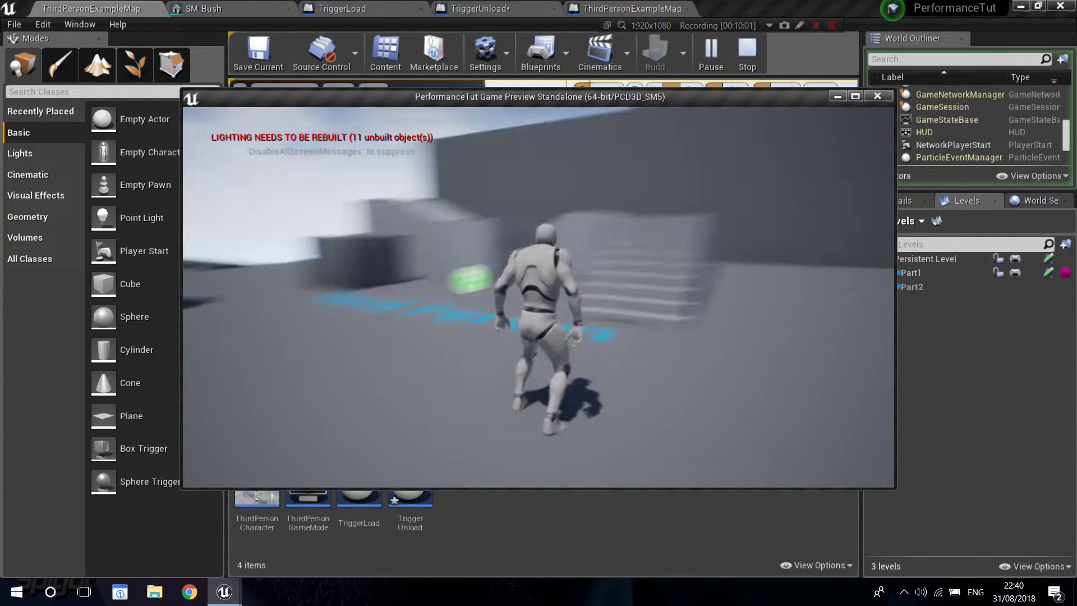
key(w)
key(w)
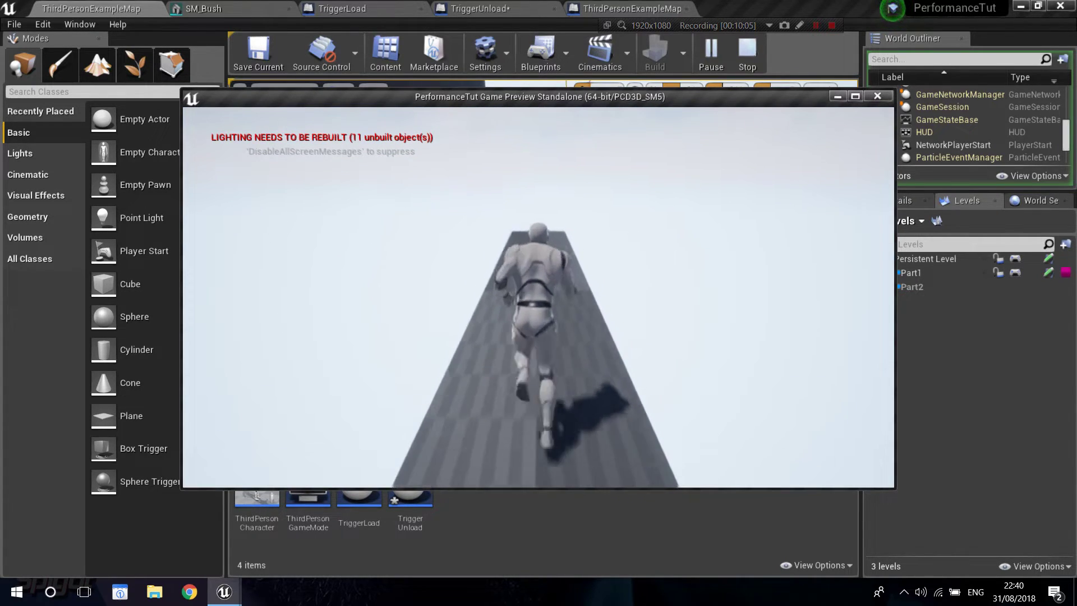
key(w)
key(w)
key(w)
key(a)
key(s)
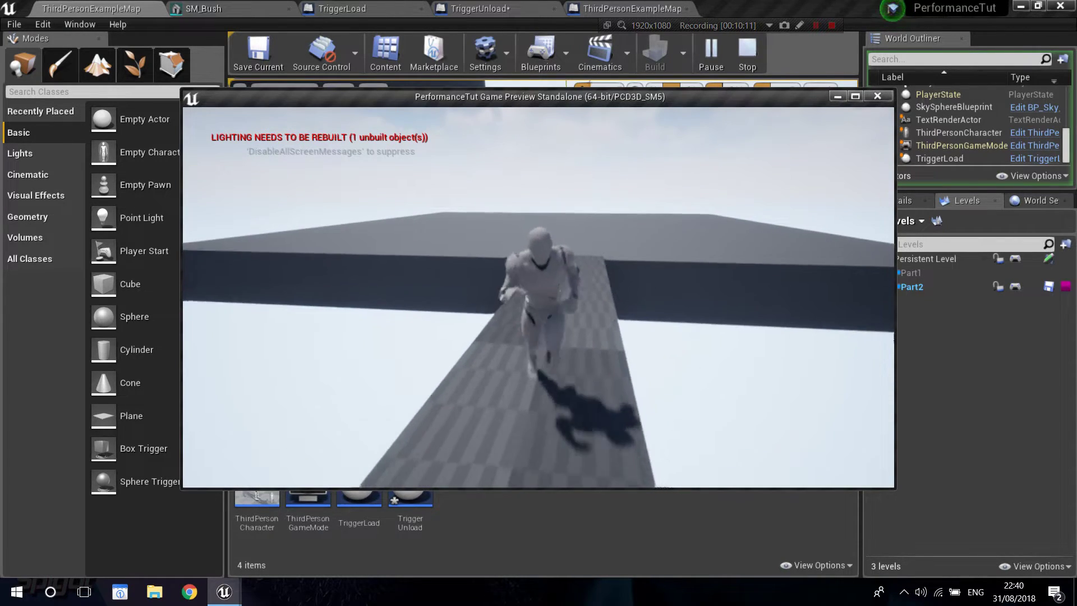
key(w)
key(w)
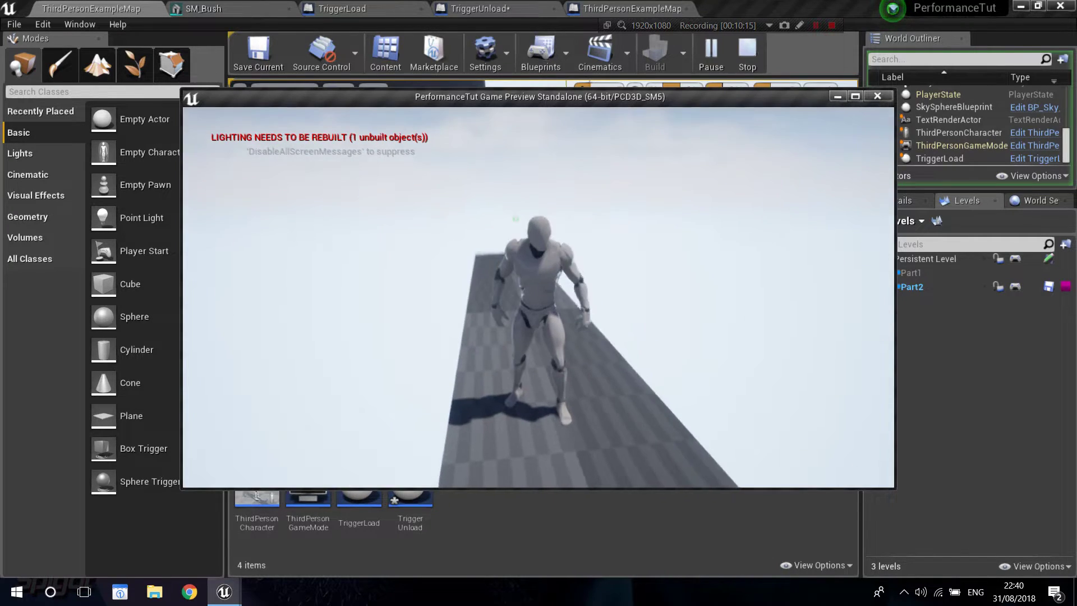
key(w)
key(w)
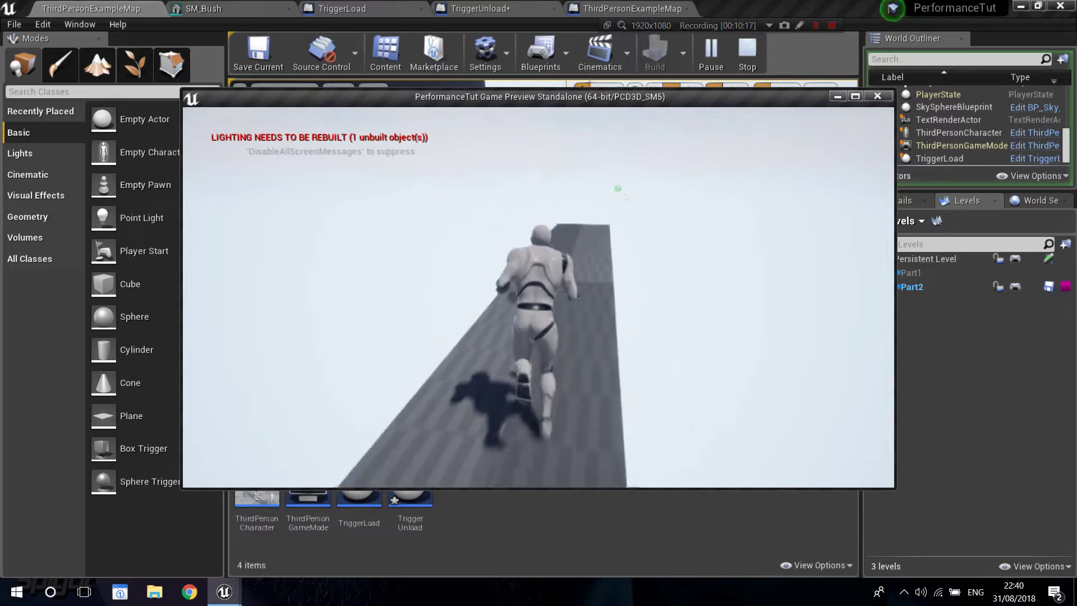
key(w)
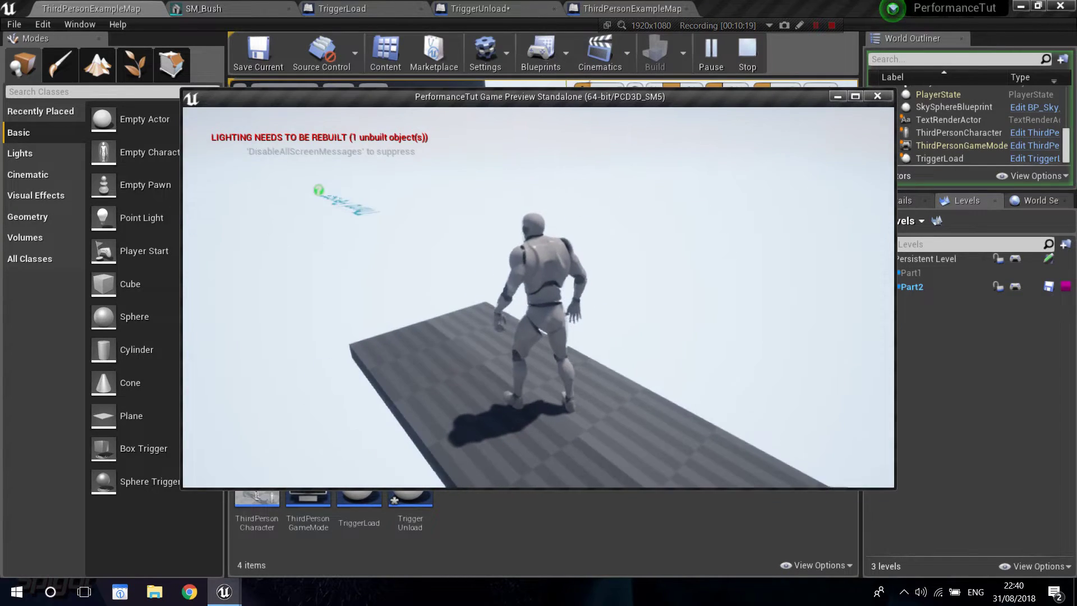
key(Escape)
Close the TriggerUnload blueprint and return to the TriggerLoad event graph.
click(283, 5)
click(522, 10)
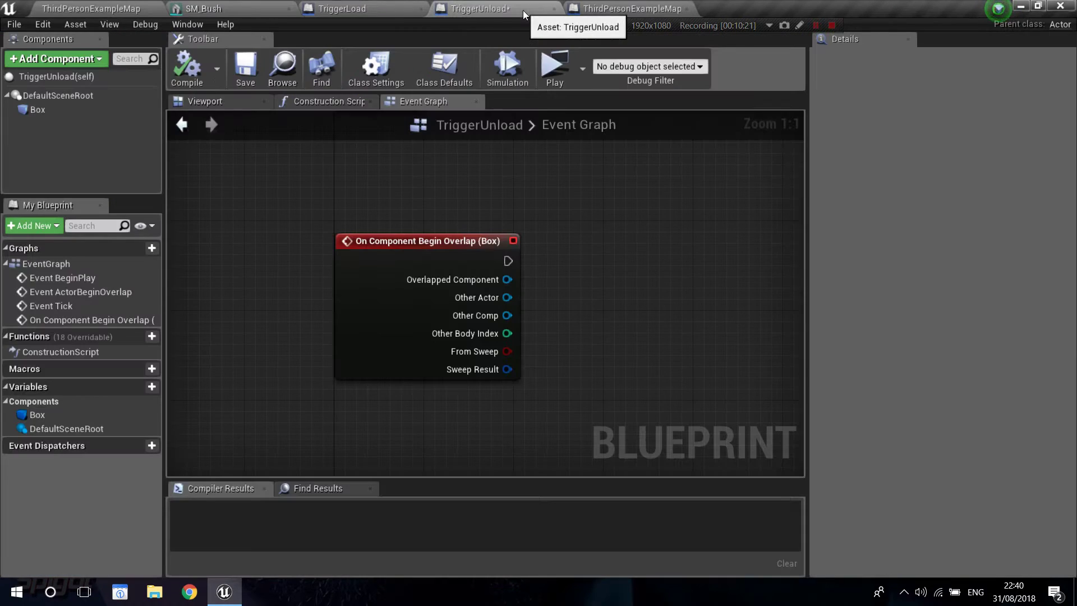
click(628, 8)
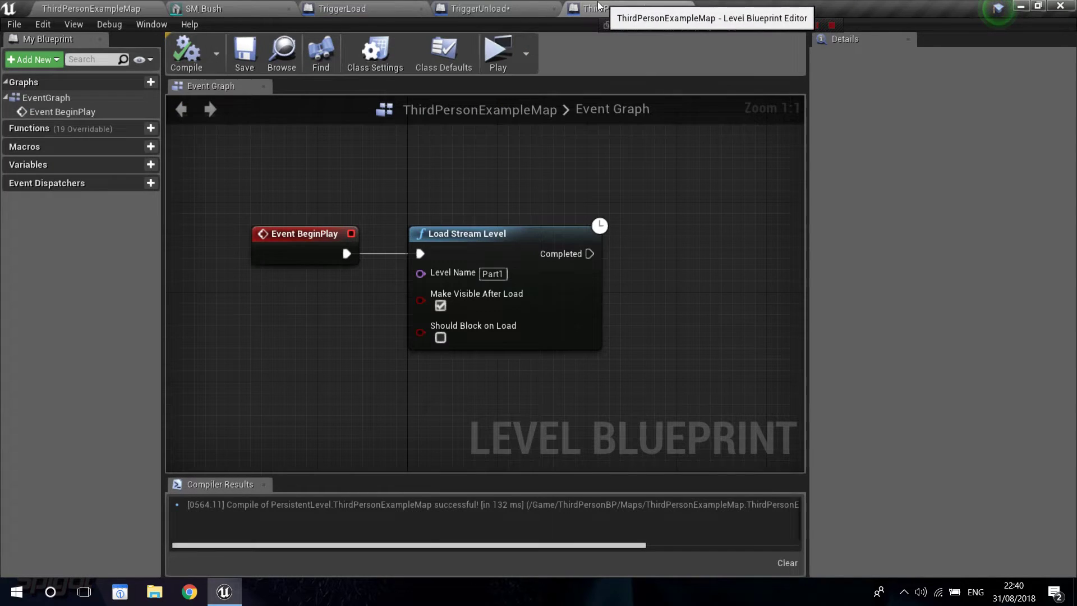
click(533, 9)
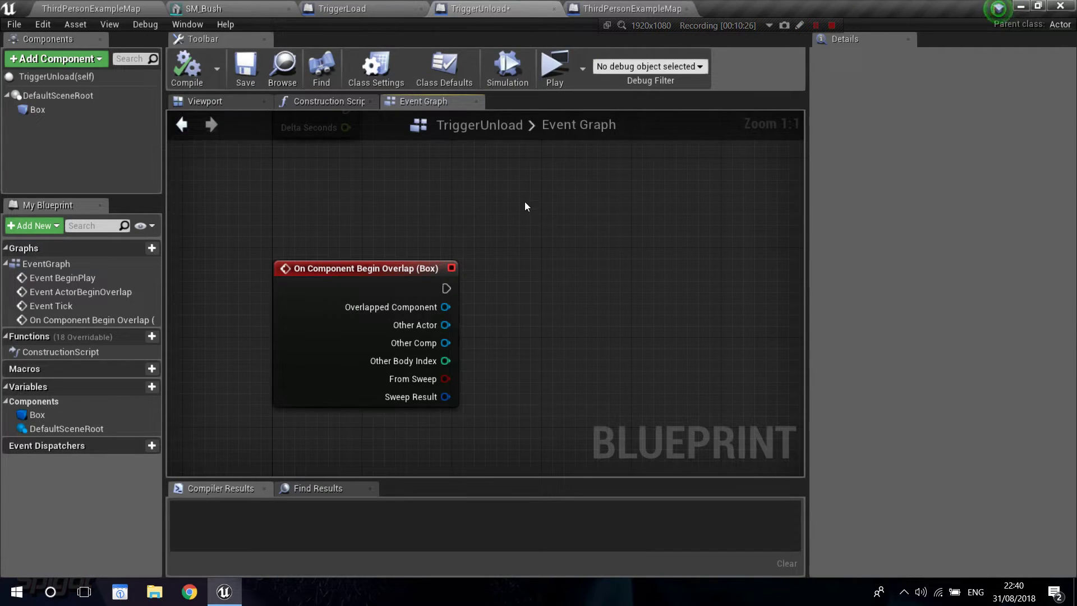
click(557, 10)
Insert a FlipFlop node between the On Component Begin Overlap event and Load Stream Level, moving the streaming nodes aside to make room.
right_drag(532, 207, 496, 206)
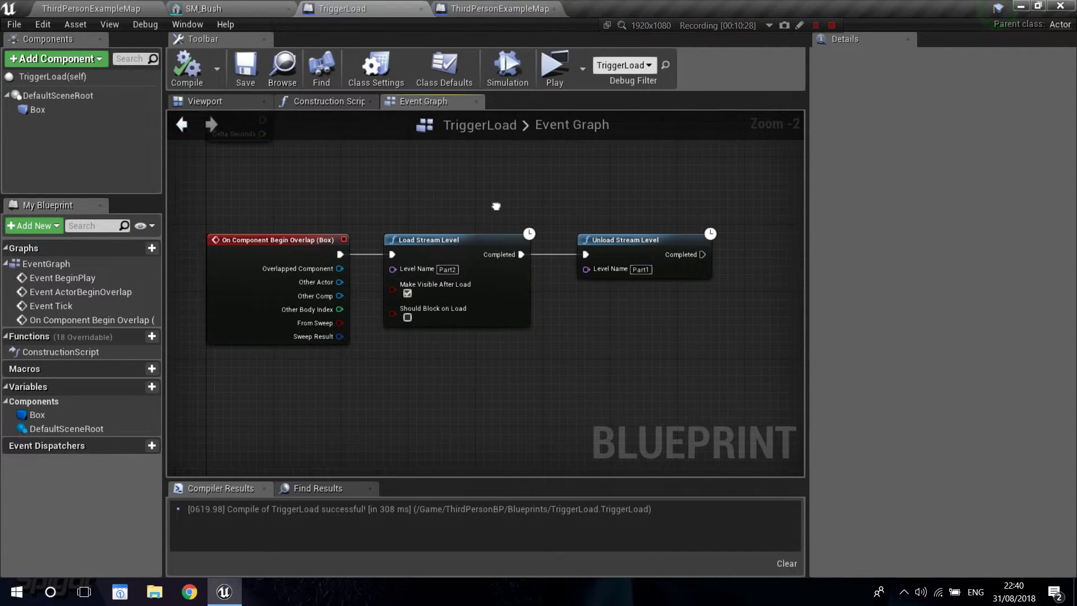
drag(502, 319, 667, 309)
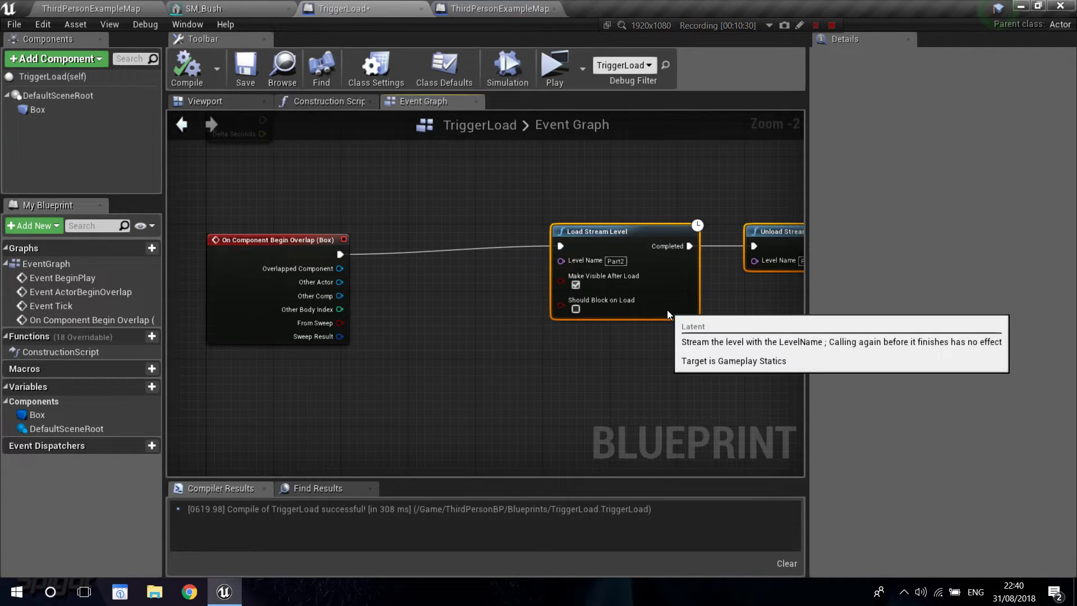
drag(340, 254, 375, 253)
text(flip)
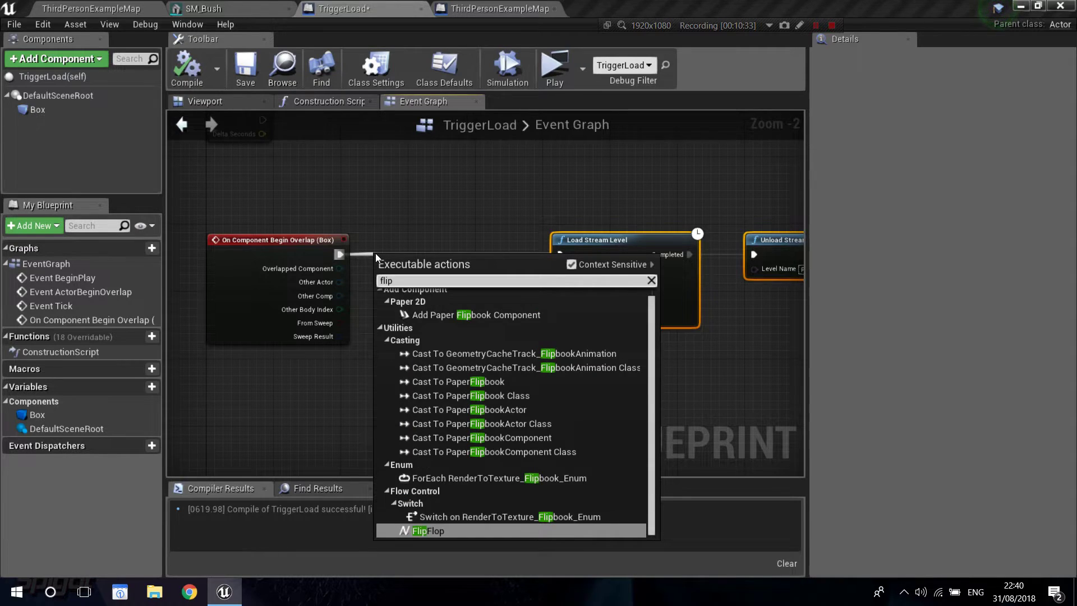
key(Return)
scroll(418, 241, up, 2)
drag(420, 241, 420, 253)
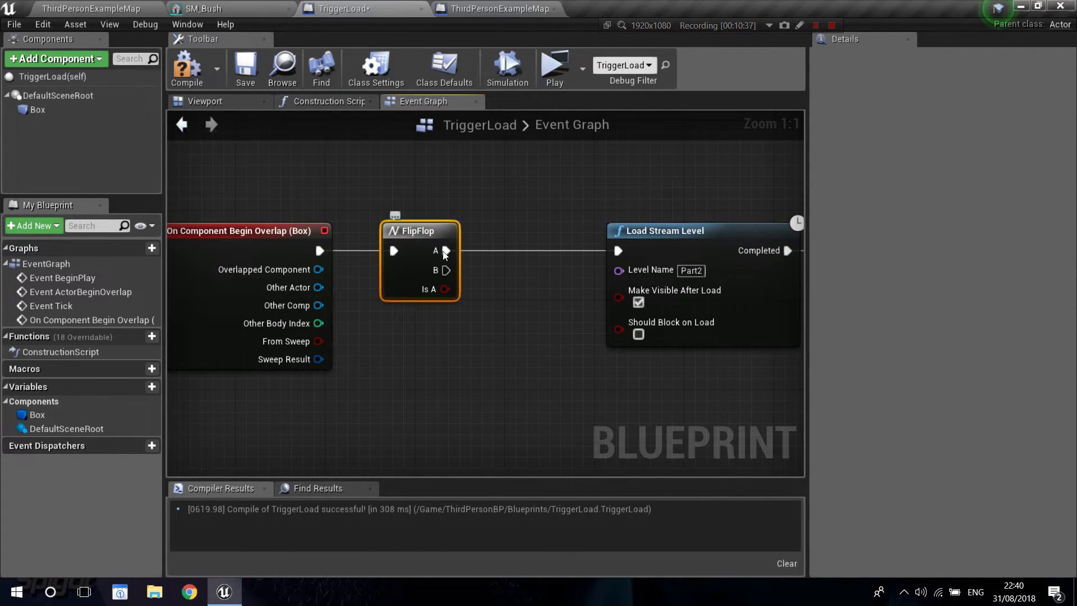
Move the Load Stream Level and Unload Stream Level nodes together to above the FlipFlop node.
right_drag(605, 421, 350, 414)
click(444, 422)
scroll(350, 414, down, 2)
drag(687, 239, 372, 351)
right_click(447, 417)
click(293, 409)
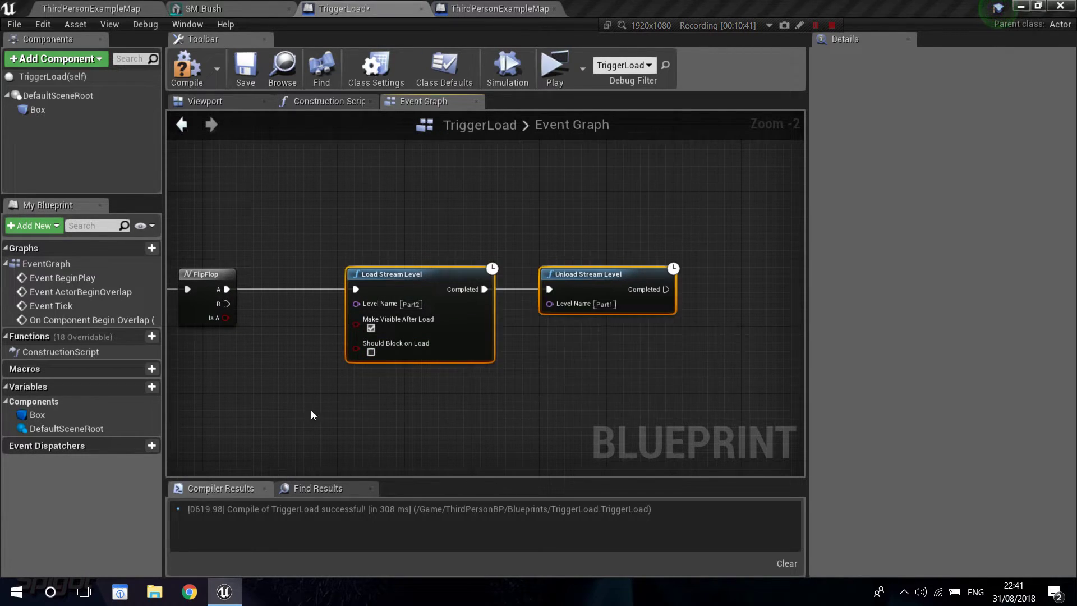
right_drag(404, 406, 514, 413)
drag(741, 211, 555, 347)
drag(574, 303, 582, 202)
Duplicate the Load and Unload Stream Level pair below the original and connect the copy to the FlipFlop's B output.
key(ctrl+c)
key(ctrl+v)
drag(499, 349, 541, 344)
drag(466, 358, 344, 325)
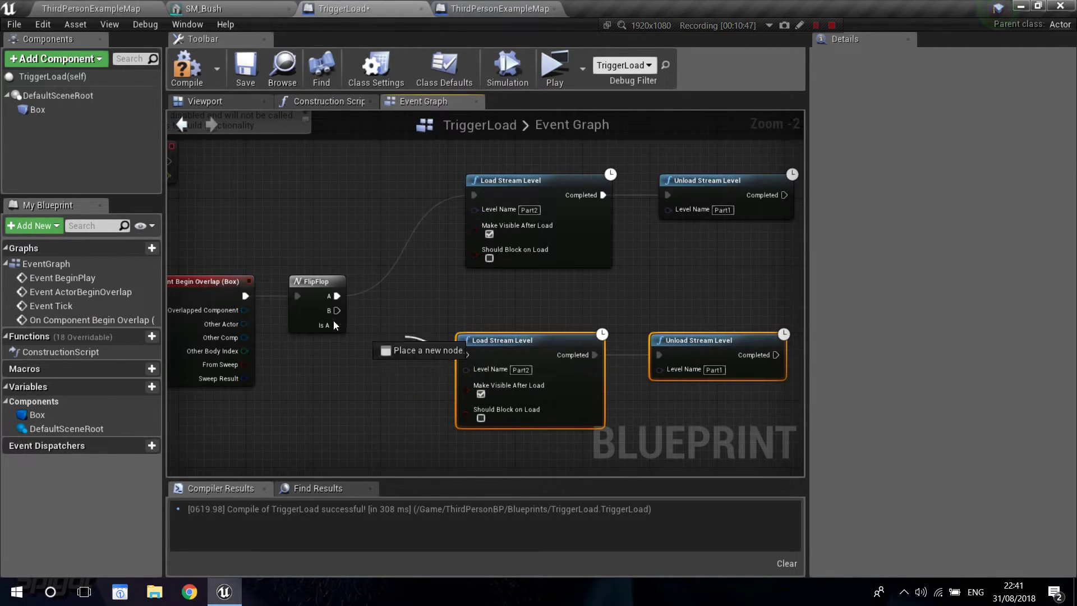
Set the copied Load Stream Level to Part1 and the copied Unload Stream Level to Part2, and compile TriggerLoad.
click(520, 369)
scroll(511, 367, up, 2)
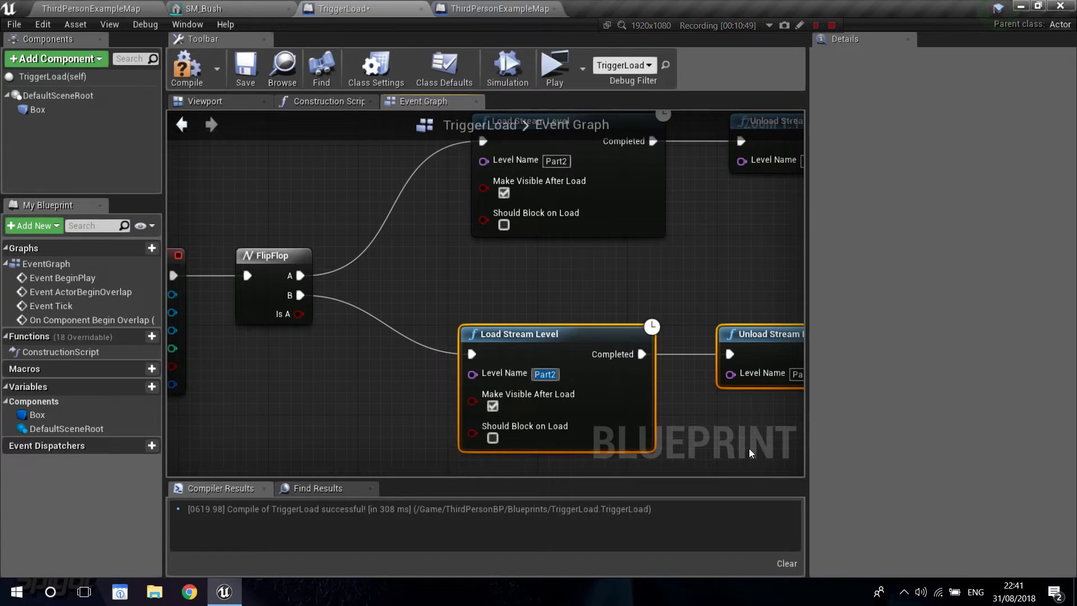
right_drag(748, 449, 511, 415)
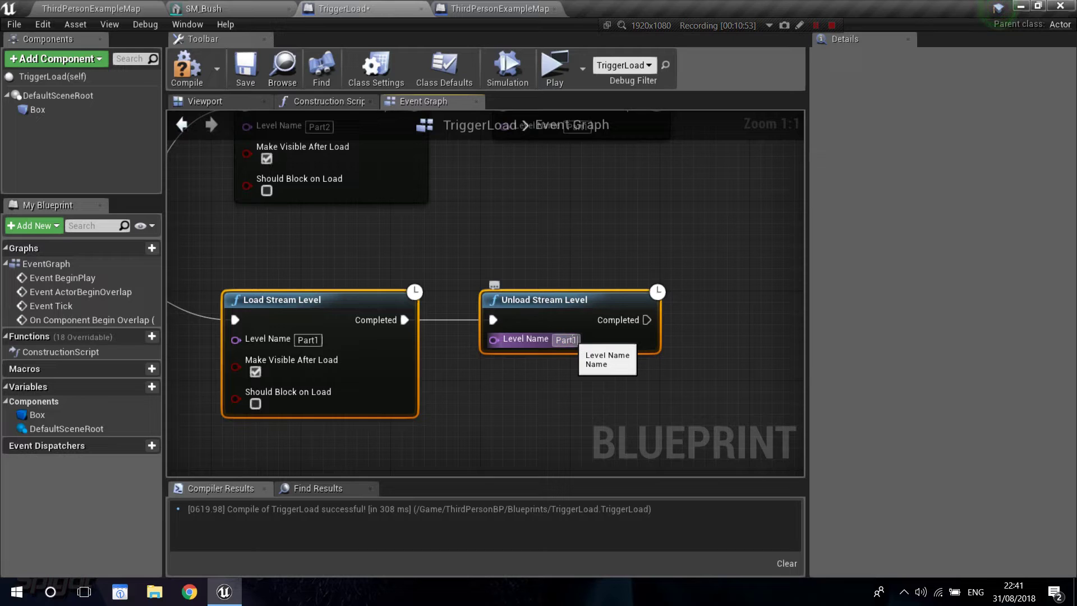
click(580, 392)
scroll(577, 398, down, 2)
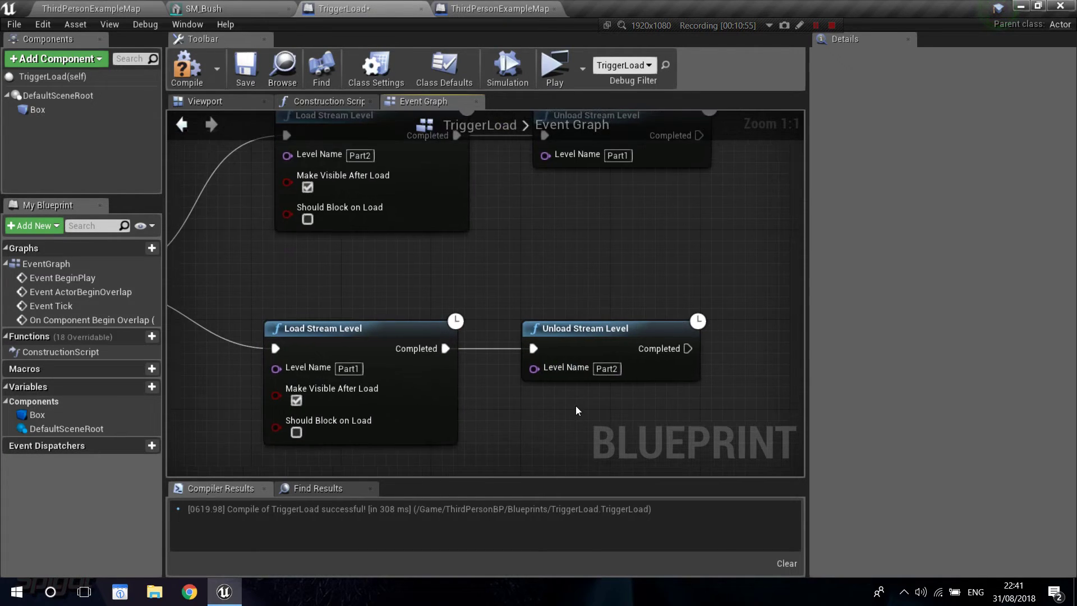
click(188, 66)
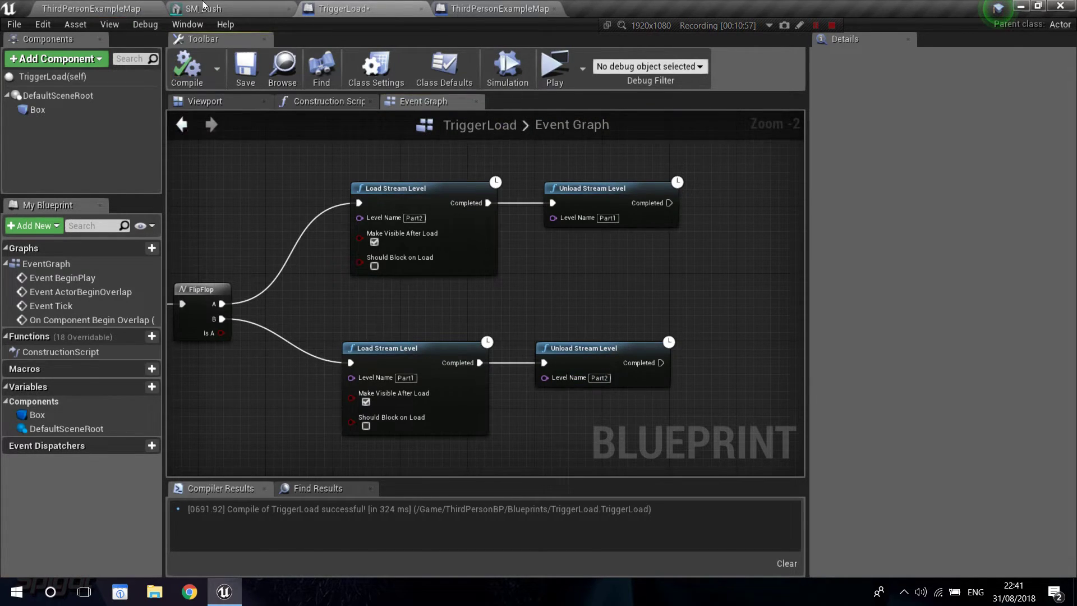
Play-test the map, crossing the walkway trigger in both directions to check the Part1 and Part2 swap, and end the session.
click(156, 7)
click(715, 60)
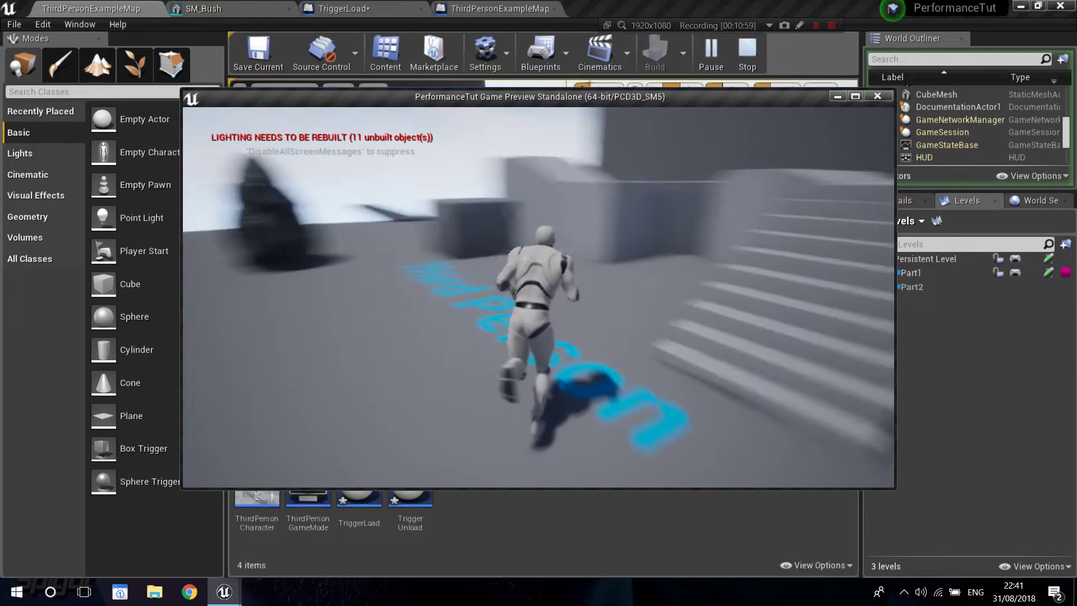
key(w)
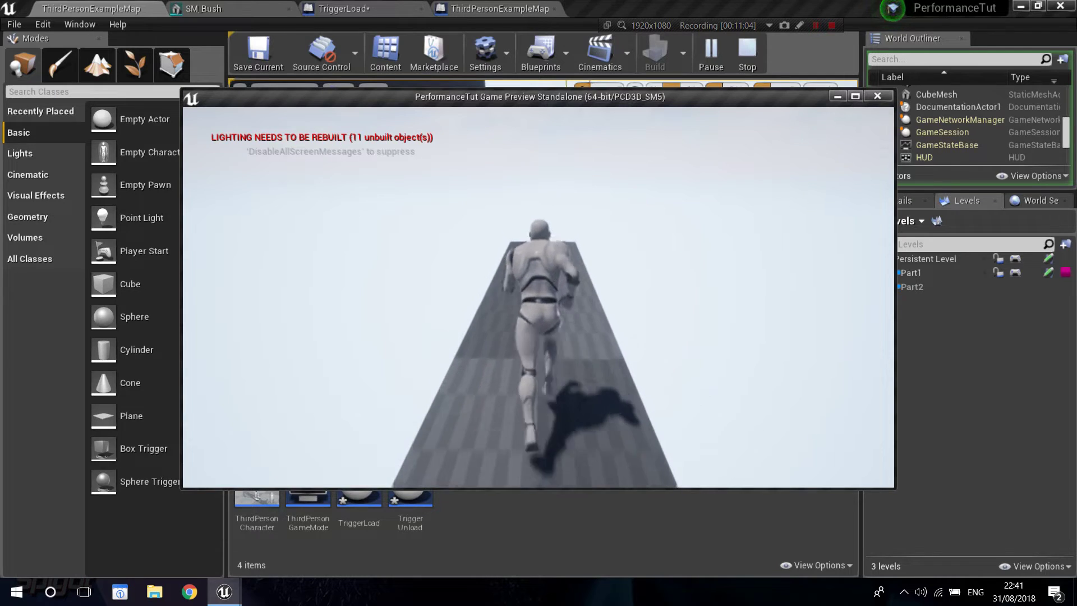
key(w)
key(w)
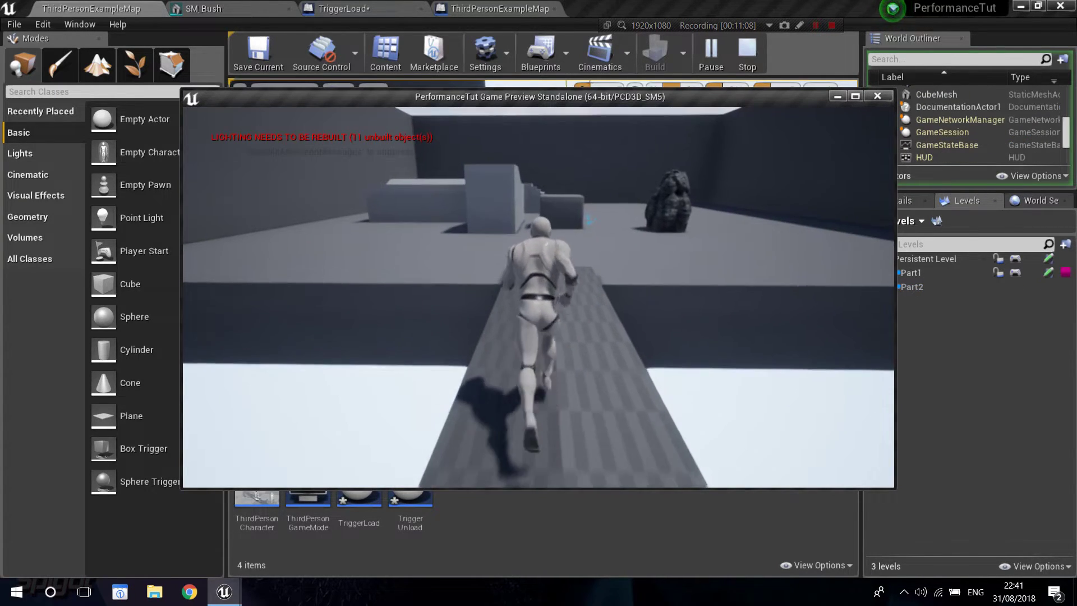
key(w)
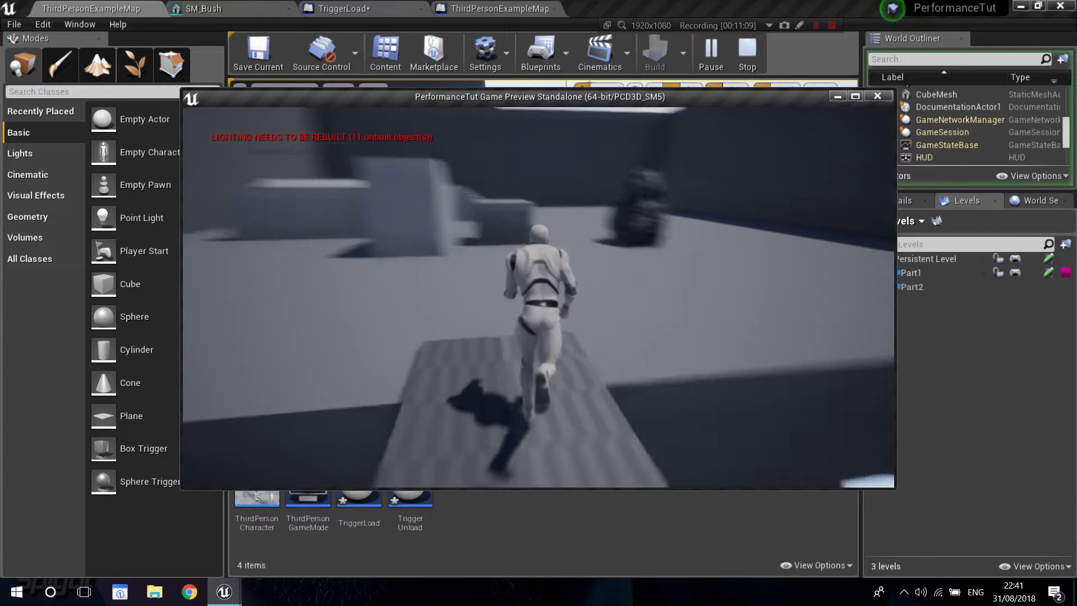
key(w)
key(w)
key(w)
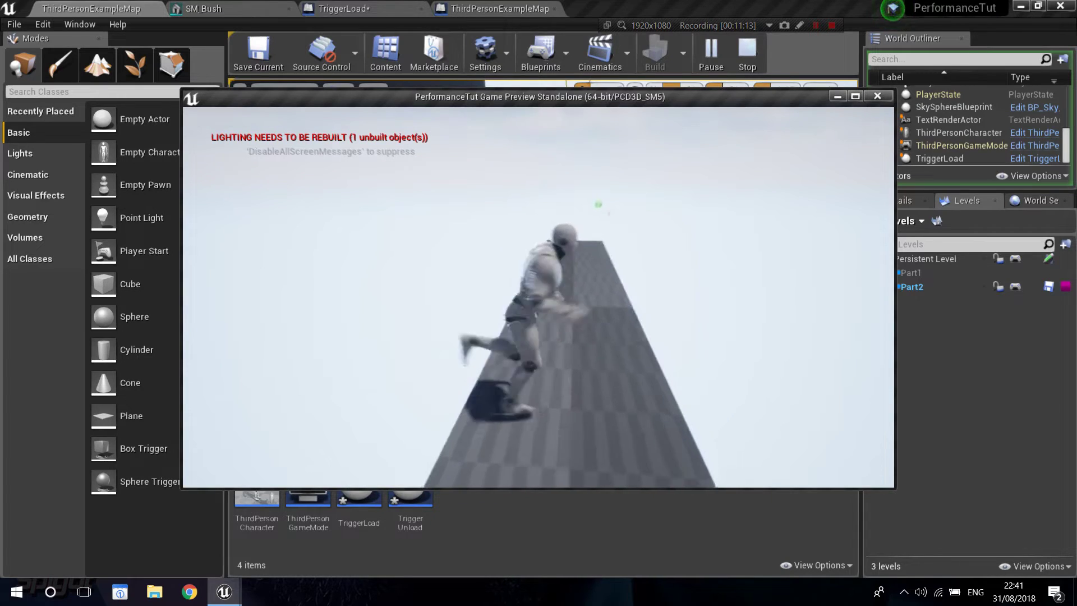
key(w)
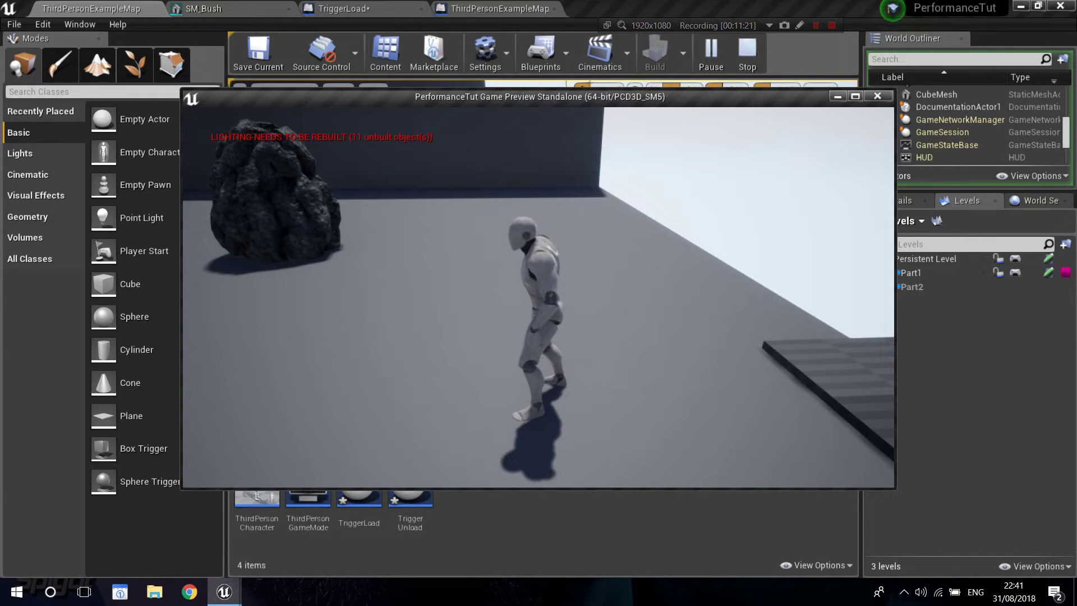
key(Escape)
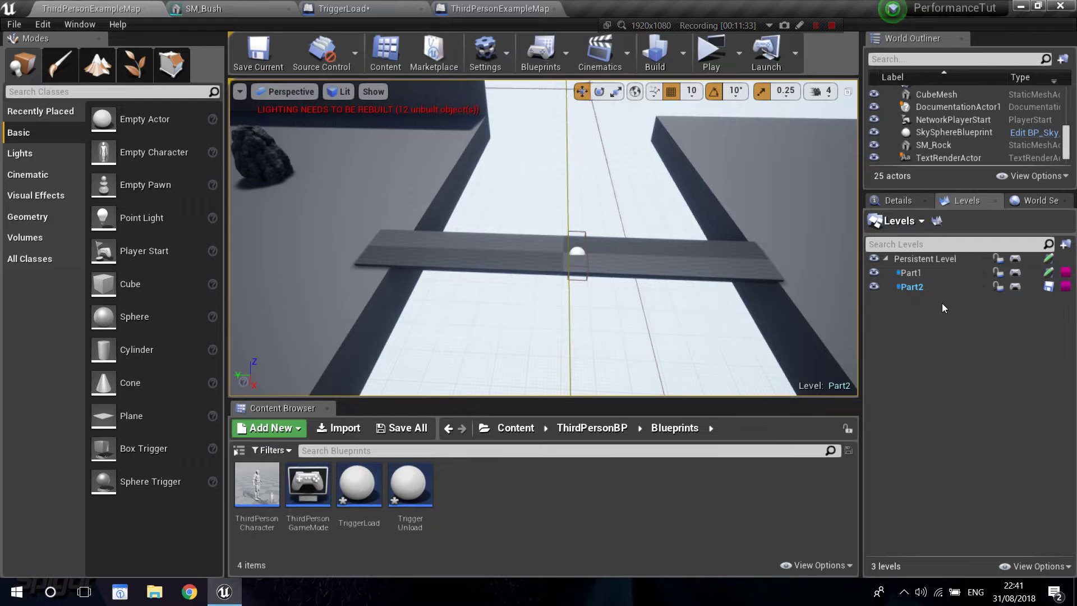
Play-test the map again, running across the walkway from Part1 to Part2 and back to check level streaming, and end the session.
right_drag(627, 221, 562, 222)
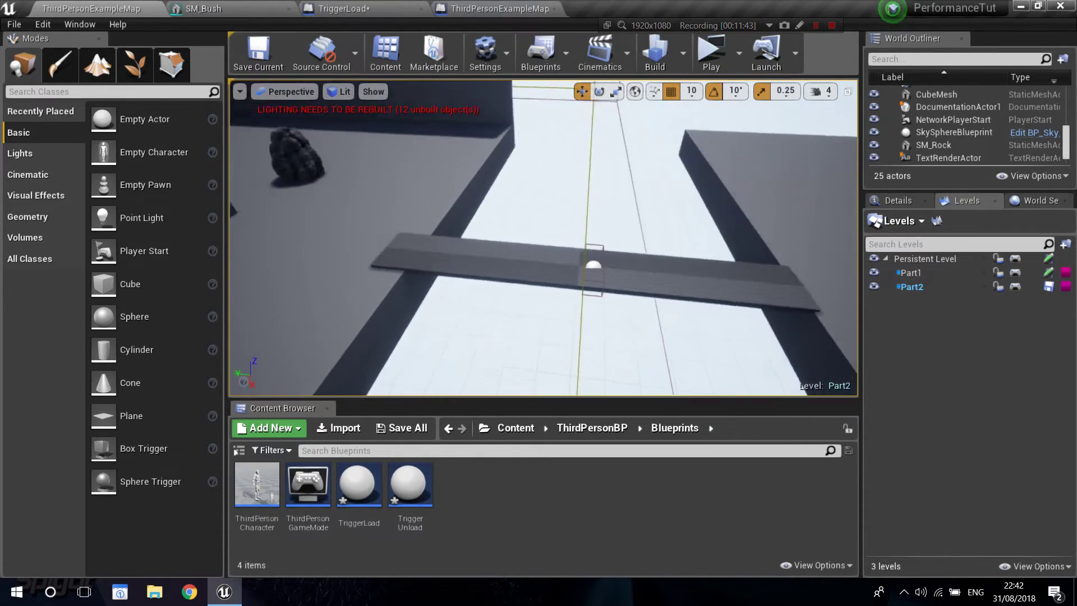
click(710, 52)
key(w)
key(d)
key(w)
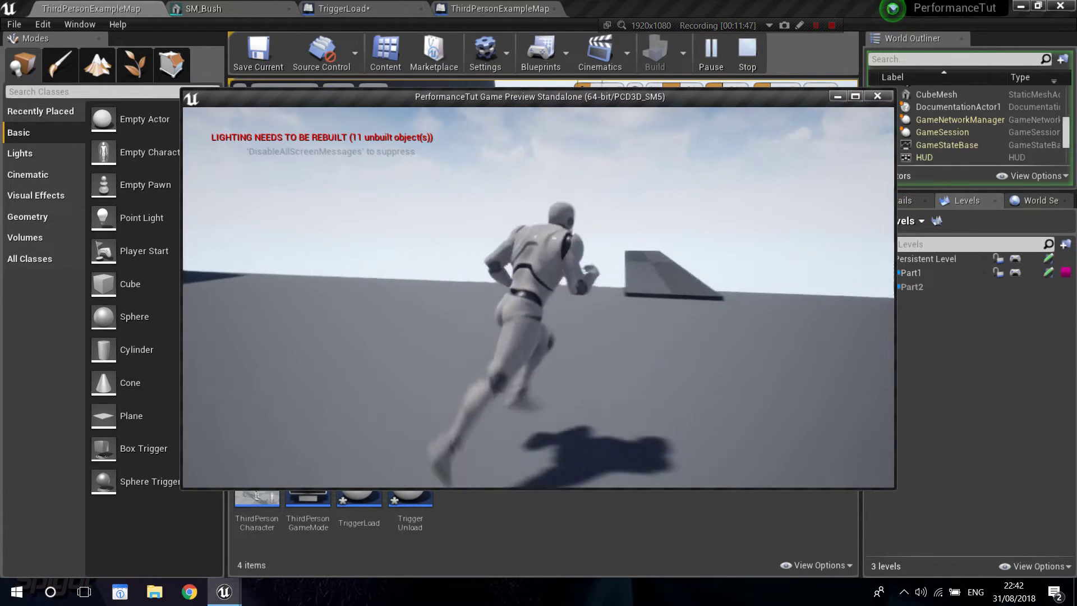
key(w)
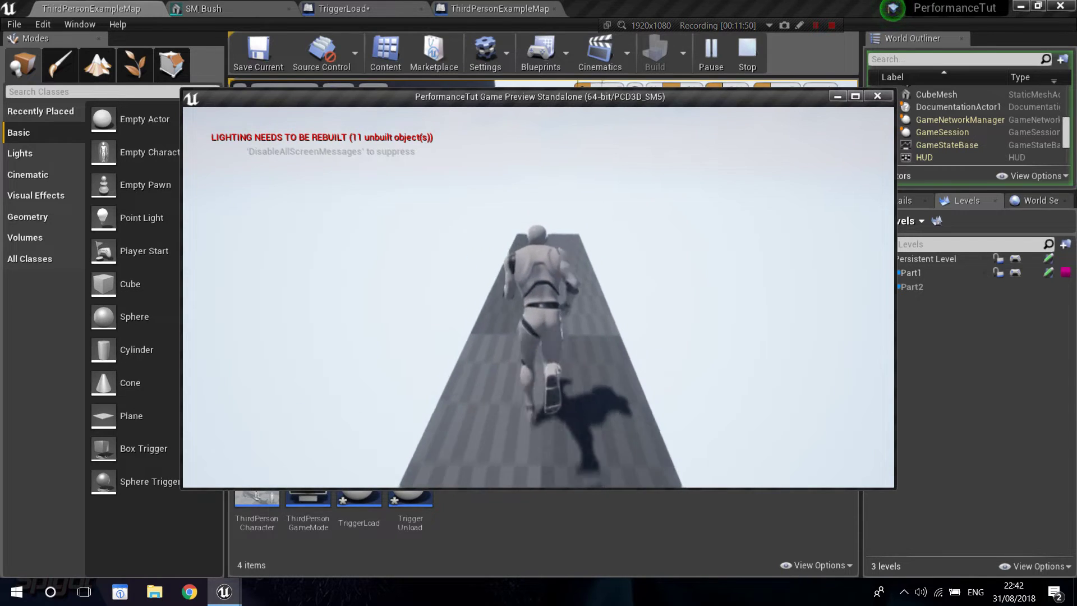
key(w)
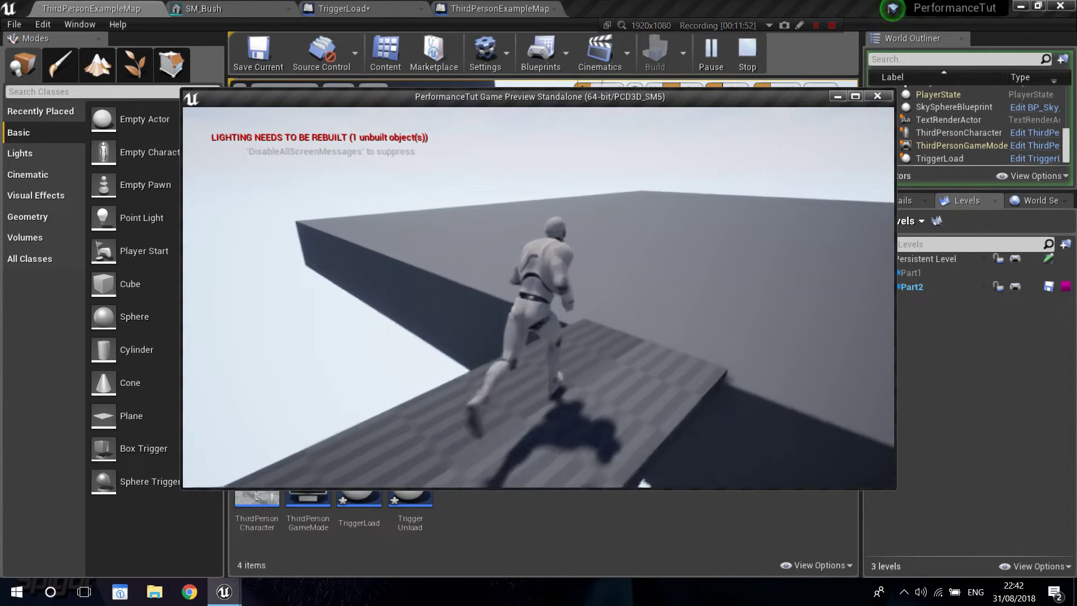
key(w)
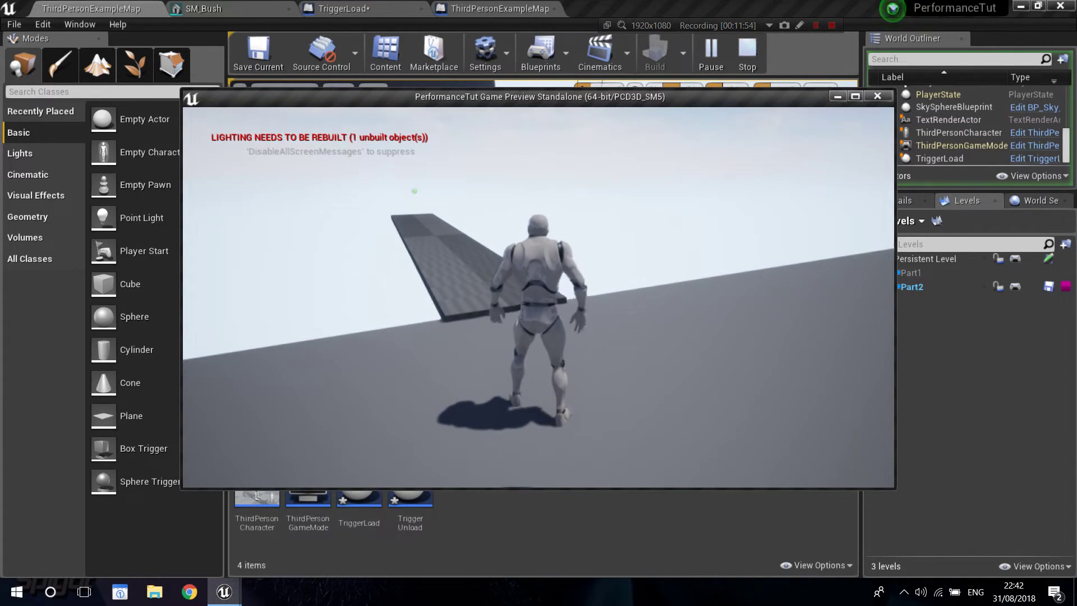
key(w)
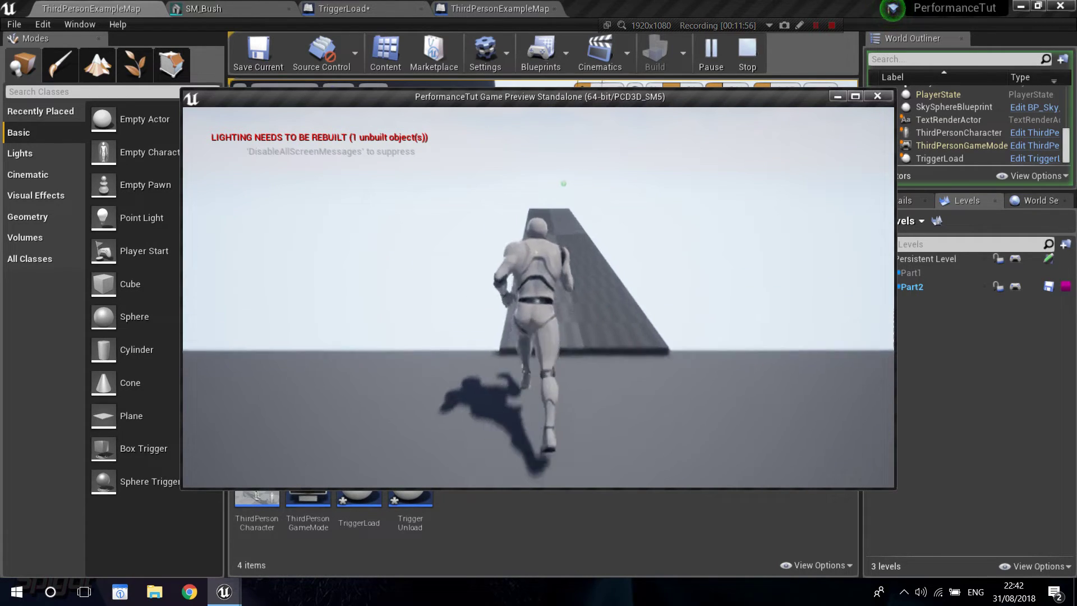
key(w)
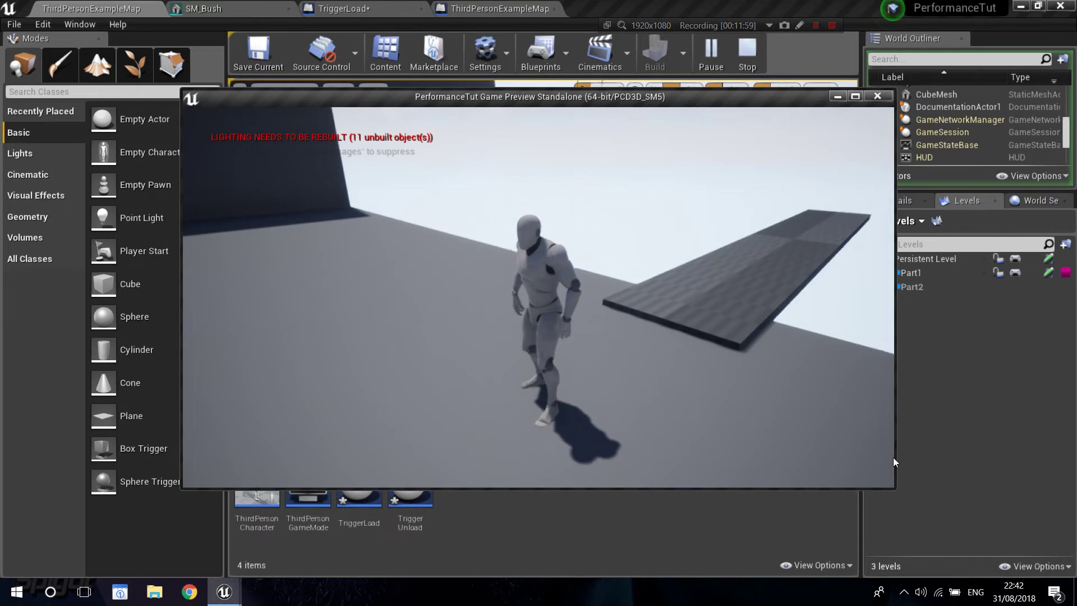
key(Escape)
Play-test the map once more, running onto the walkway, returning to explore the Part1 arena, and ending the session.
right_drag(616, 218, 561, 219)
key(s)
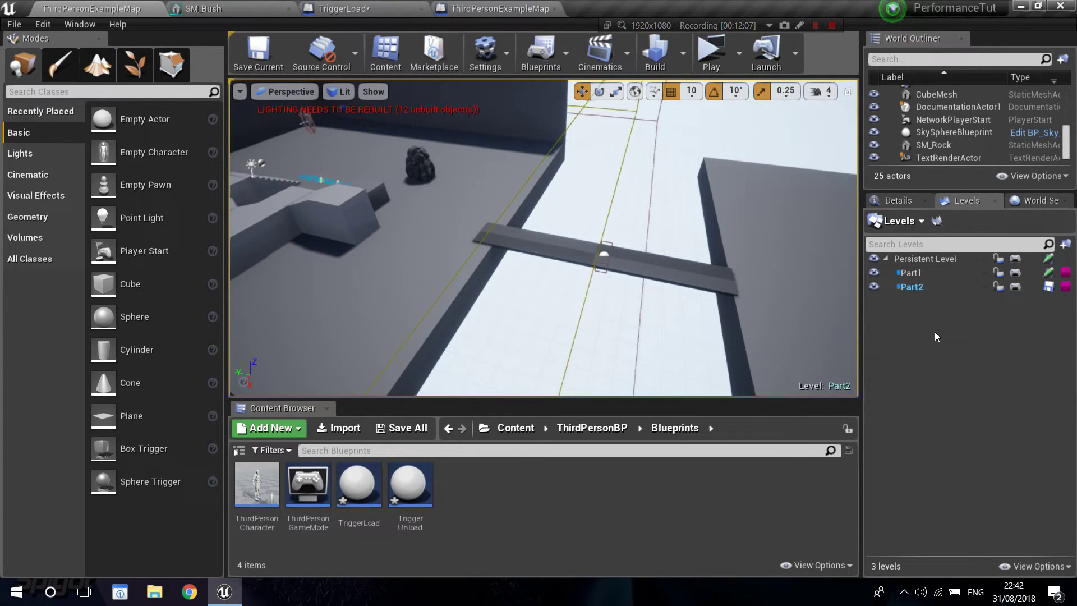
key(d)
right_drag(599, 270, 477, 269)
click(704, 62)
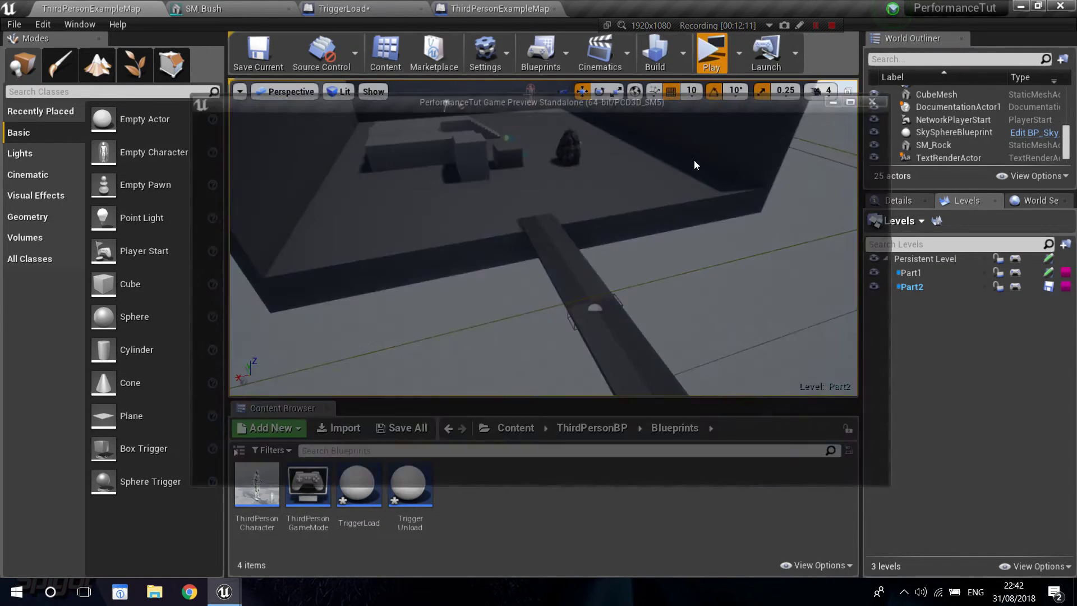
key(w)
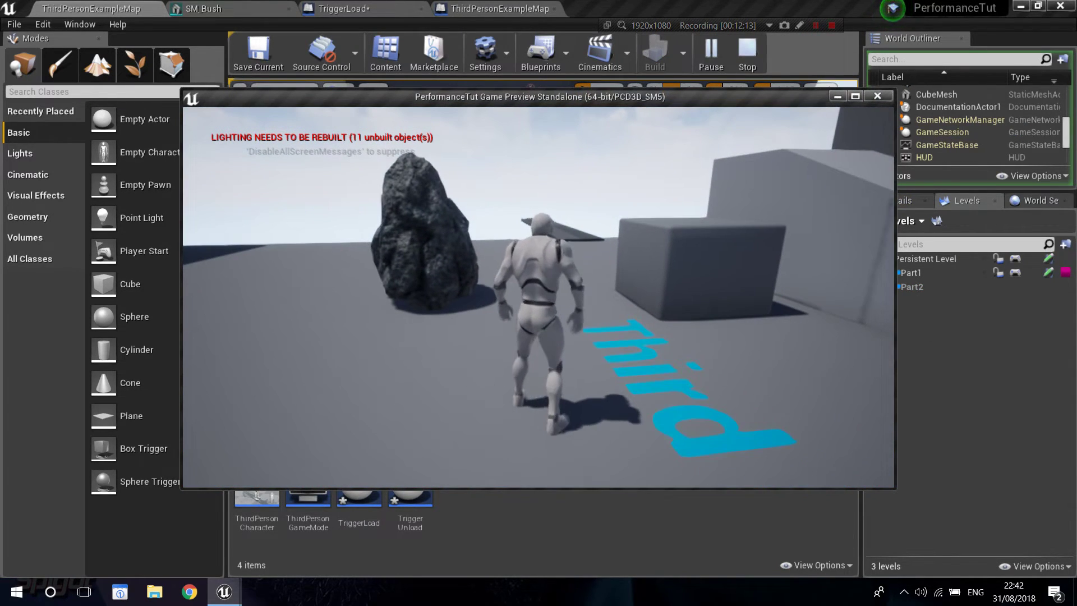
key(w)
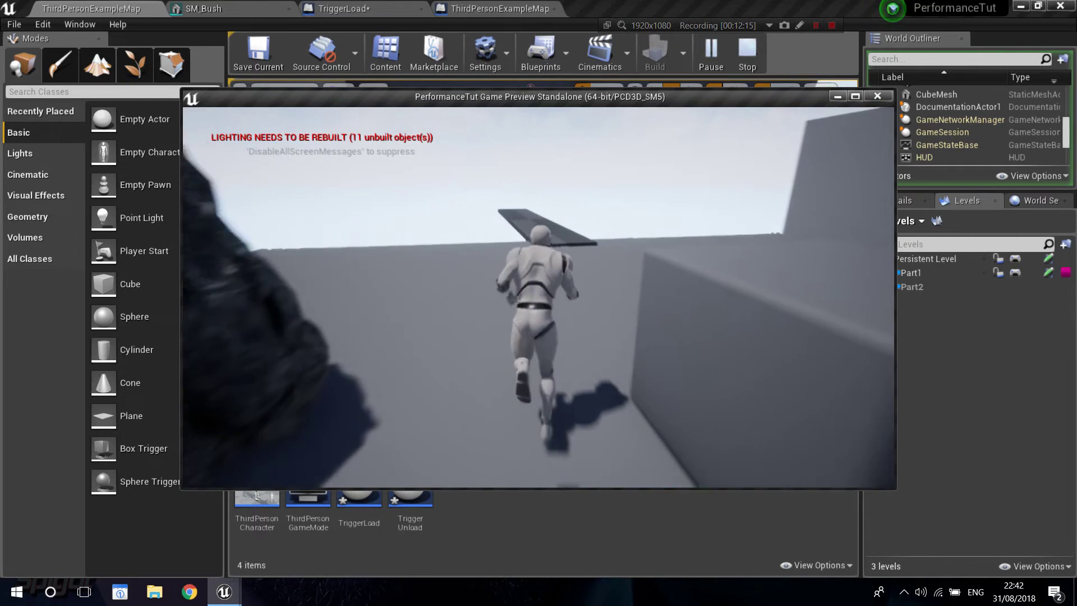
key(w)
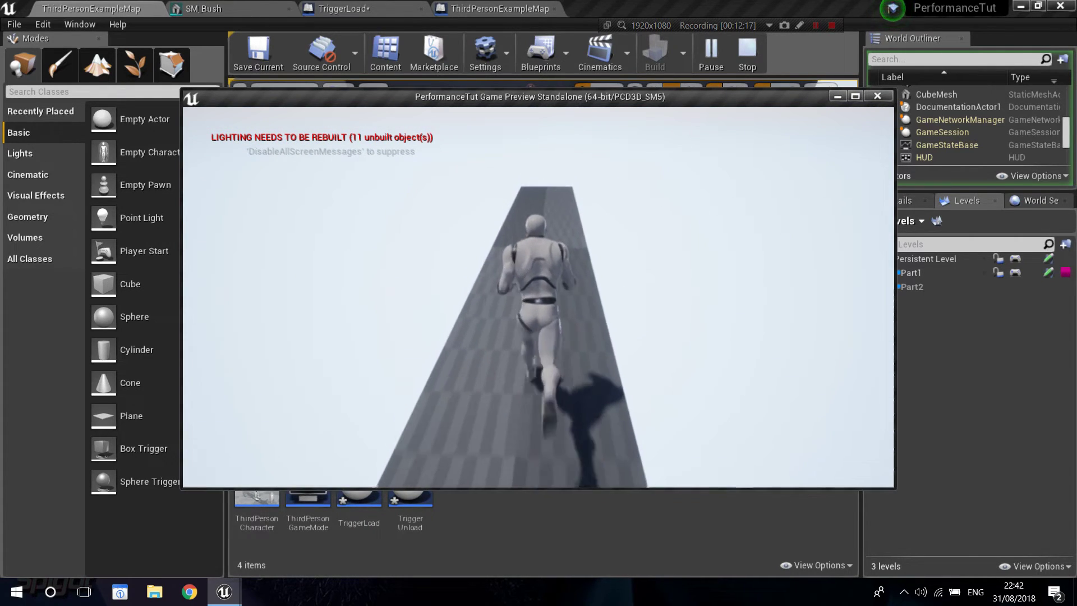
key(space)
key(w)
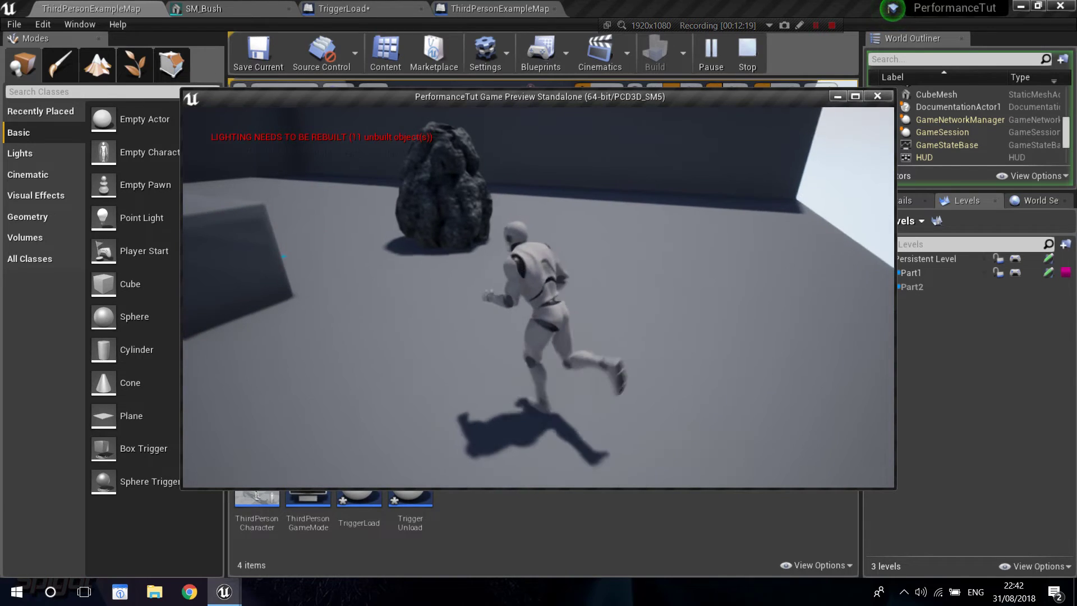
key(w)
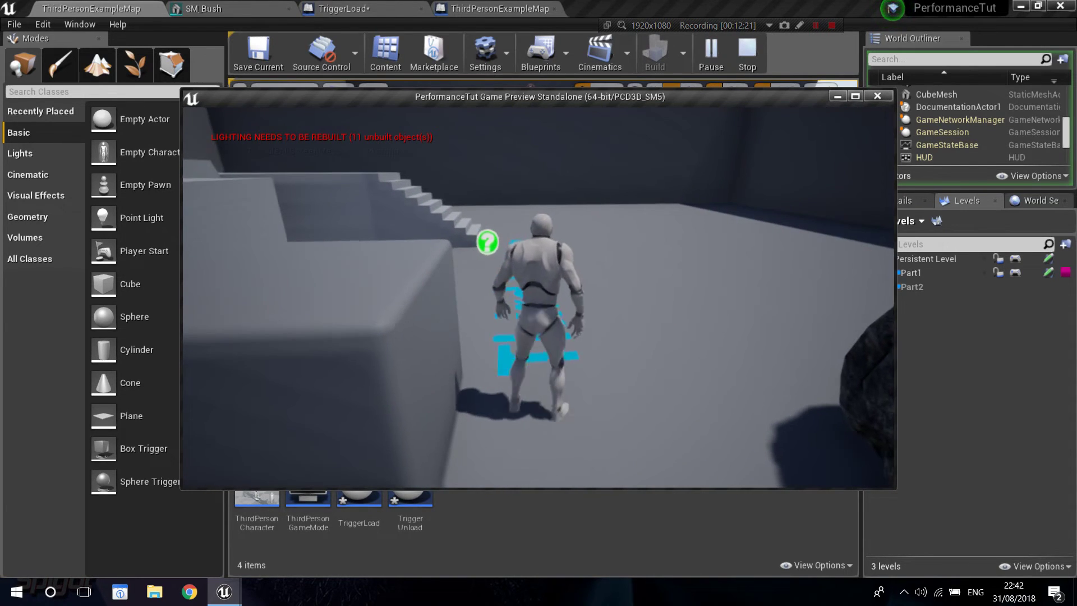
key(w)
key(s)
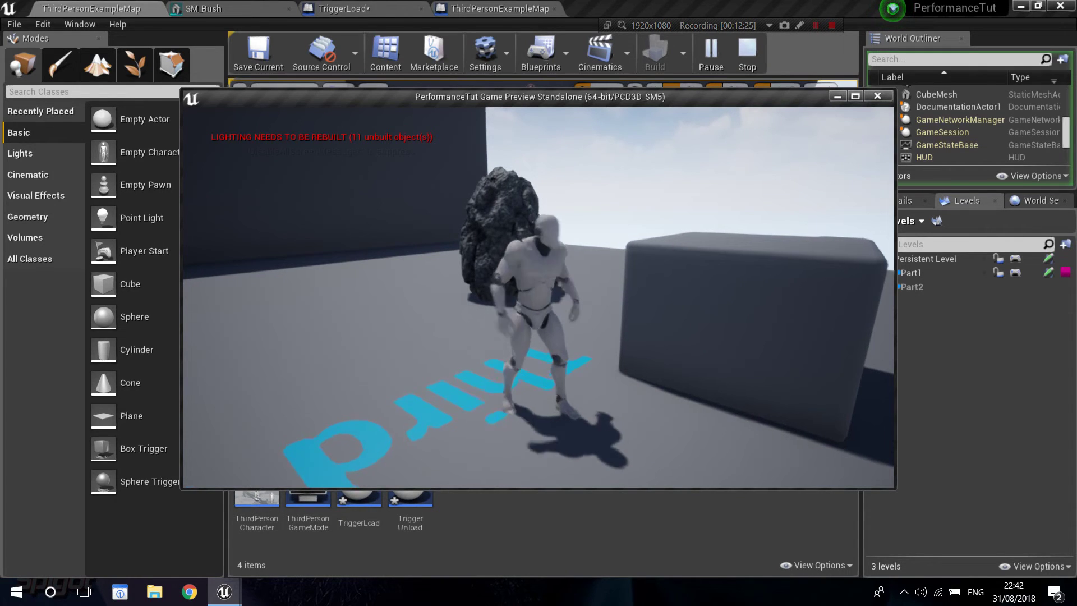
key(w)
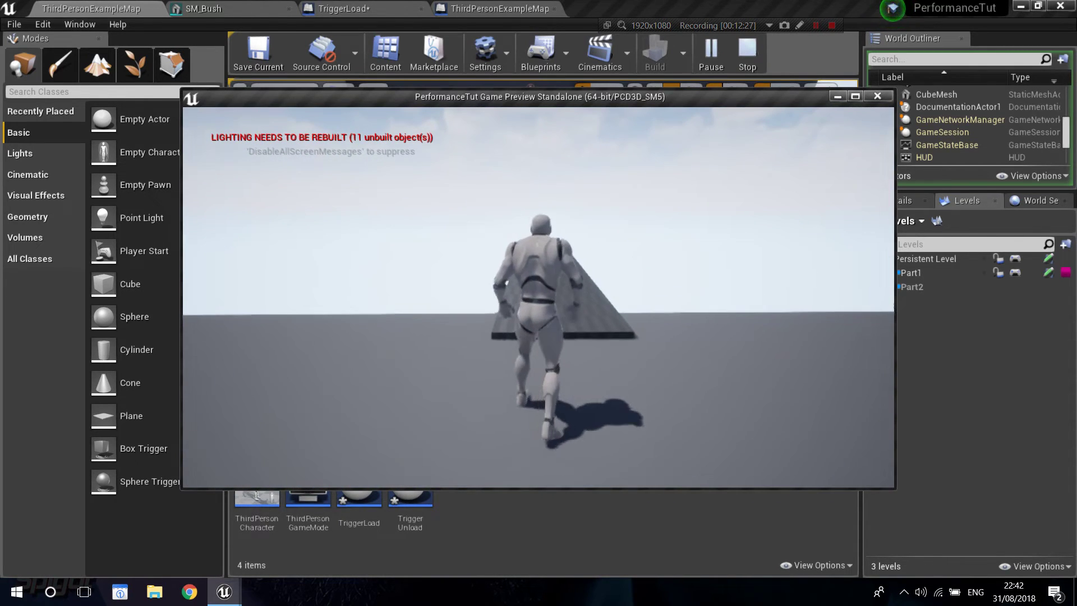
key(Escape)
Examine the walkway and its trigger between the Part1 arena and the Part2 platform from several viewpoints.
mouse_move(711, 201)
right_down()
mouse_move(698, 167)
mouse_move(651, 193)
mouse_move(505, 202)
mouse_move(521, 200)
mouse_move(496, 191)
mouse_move(515, 179)
mouse_move(711, 200)
right_up()
key(w)
key(s)
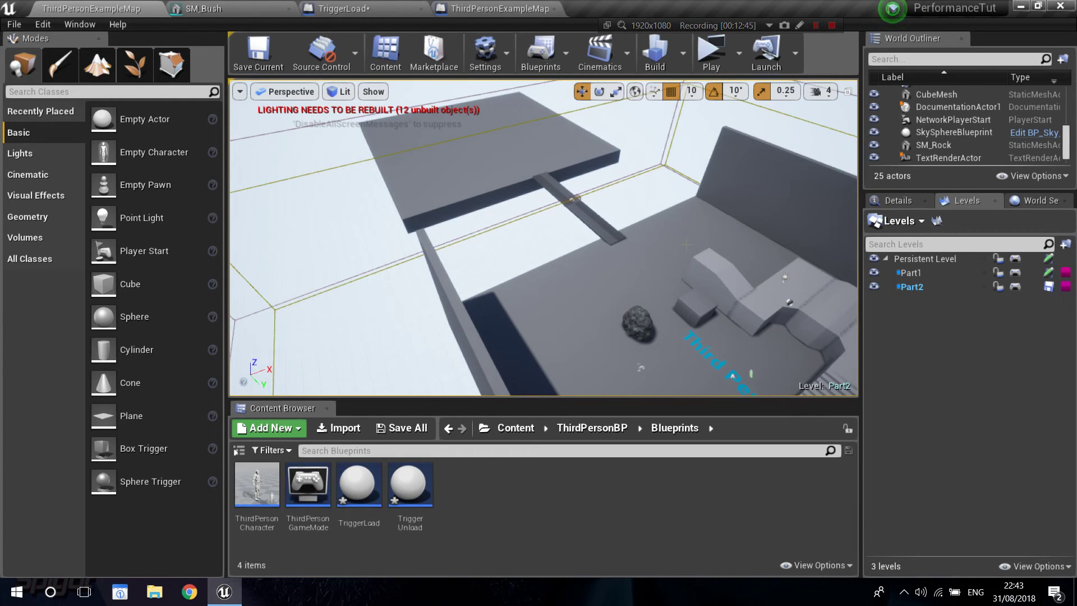
right_drag(667, 301, 651, 244)
key(w)
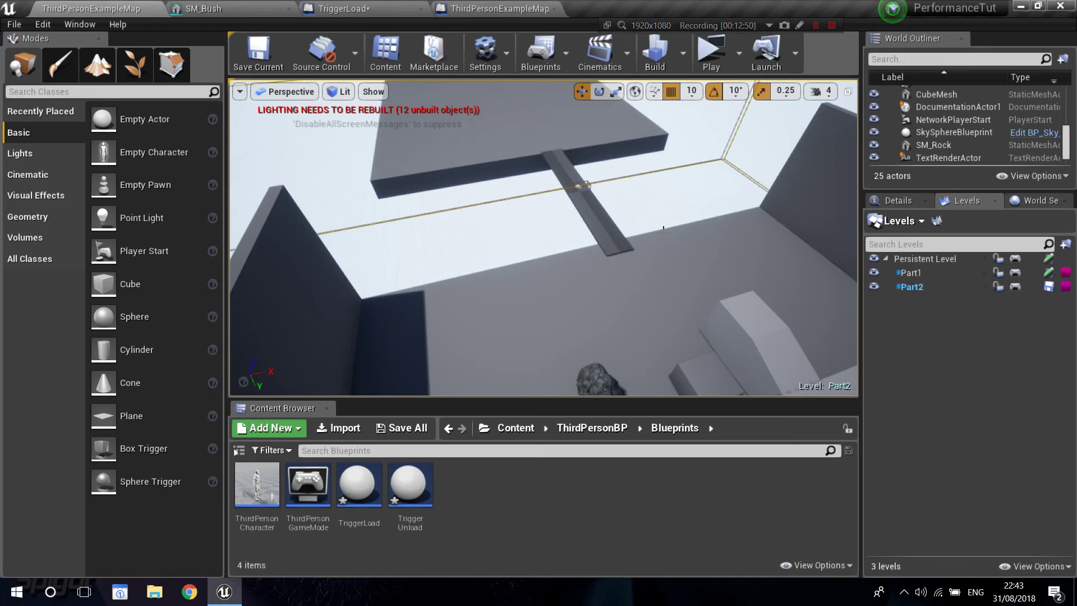
right_drag(542, 238, 543, 238)
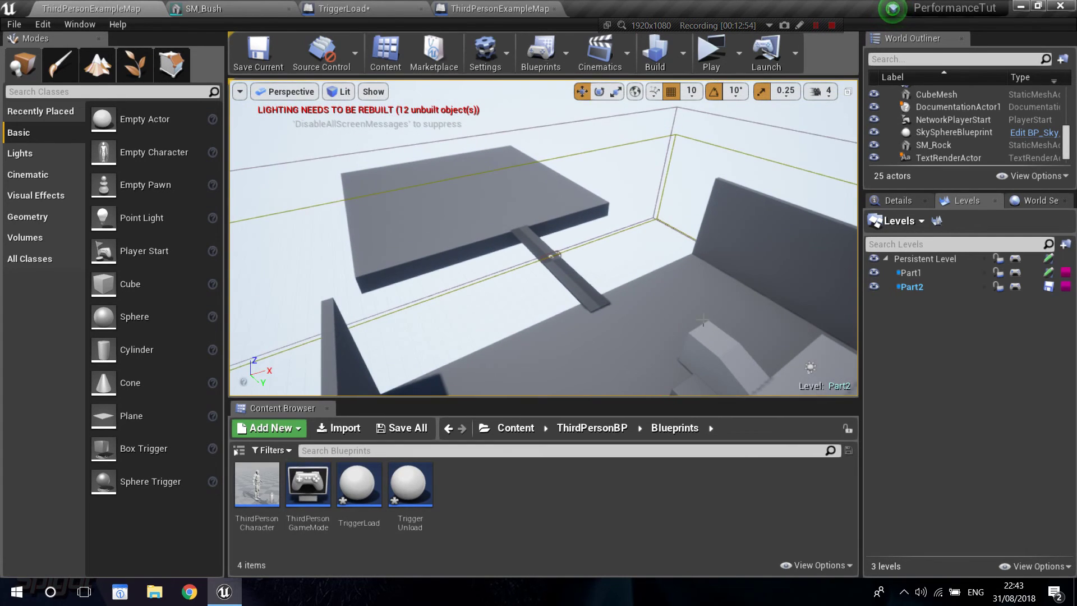
right_drag(628, 281, 629, 283)
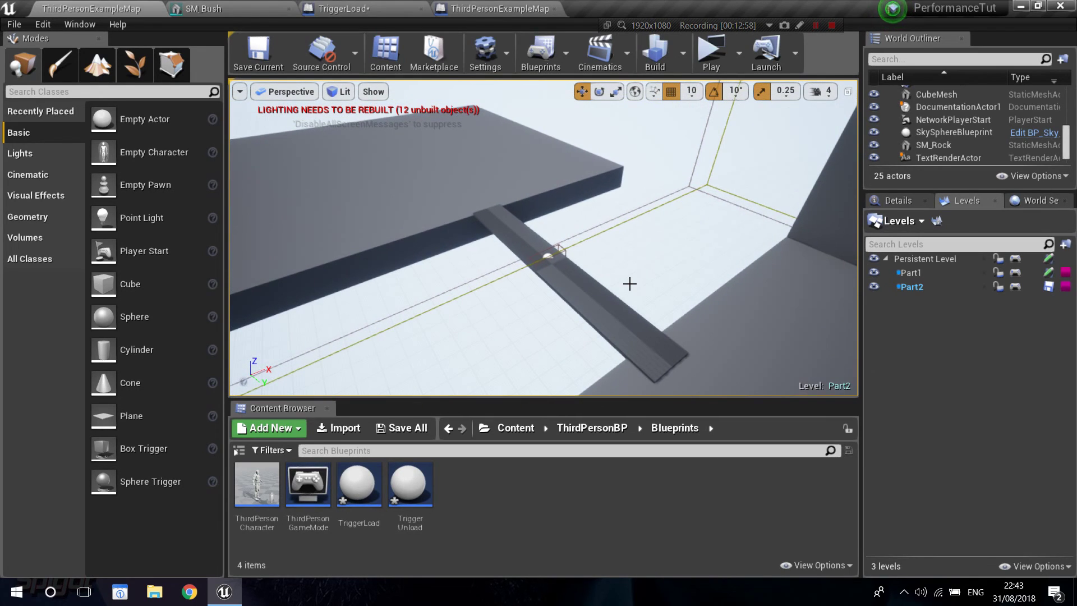